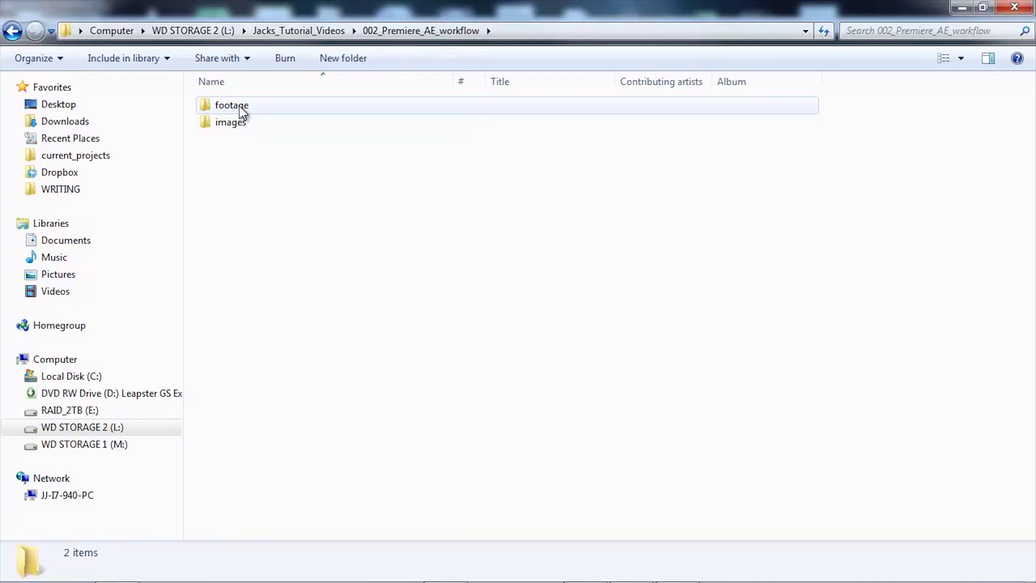
Look through the contents of the footage and images folders inside 002_Premiere_AE_workflow
double_click(238, 106)
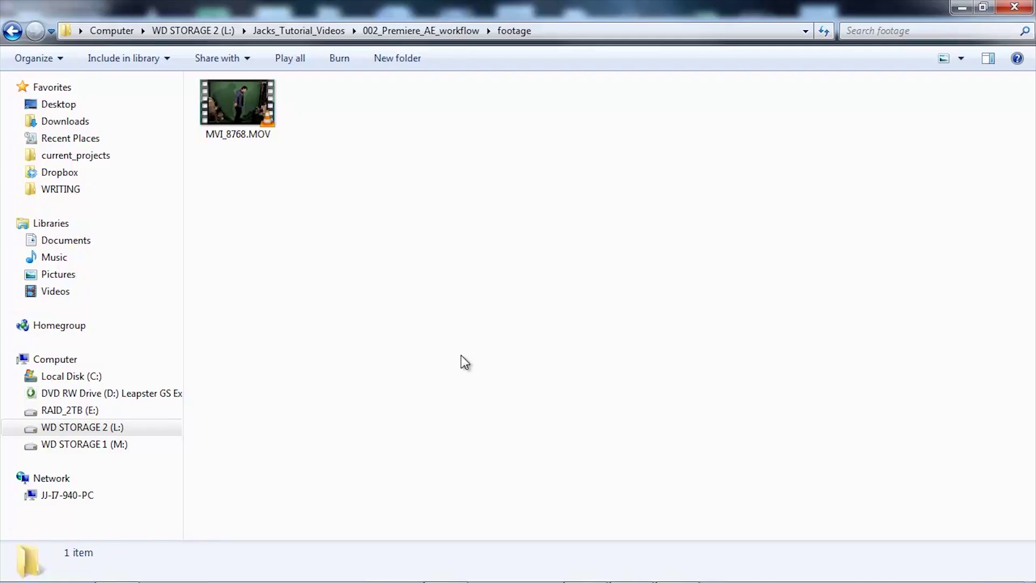
left_click(421, 31)
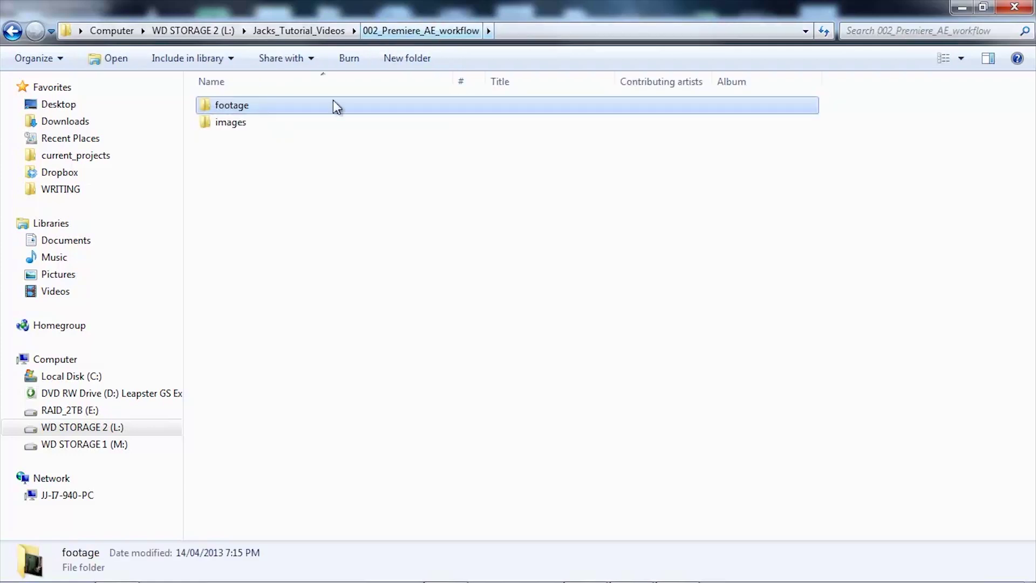
double_click(237, 125)
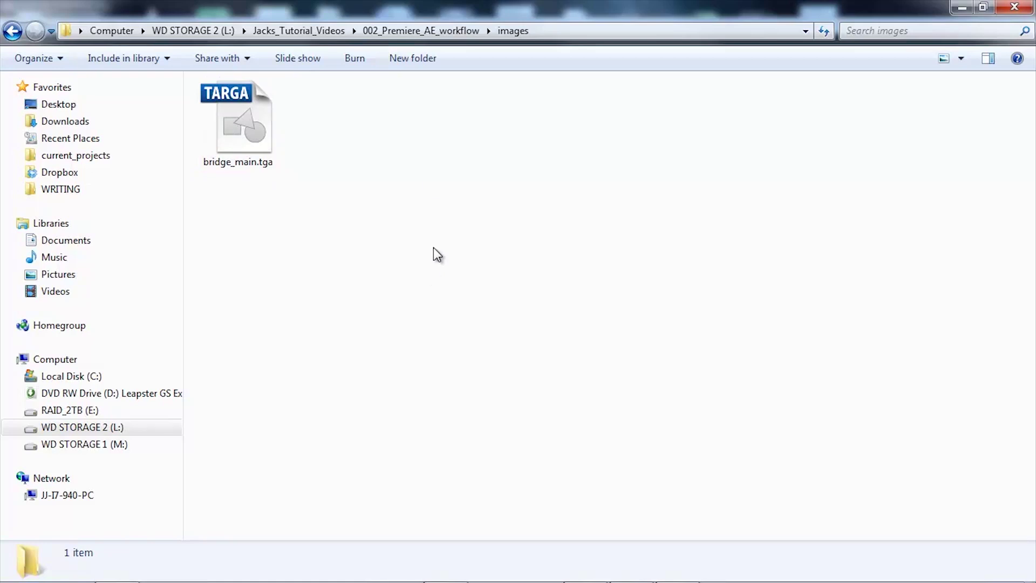
left_click(409, 32)
left_click(452, 279)
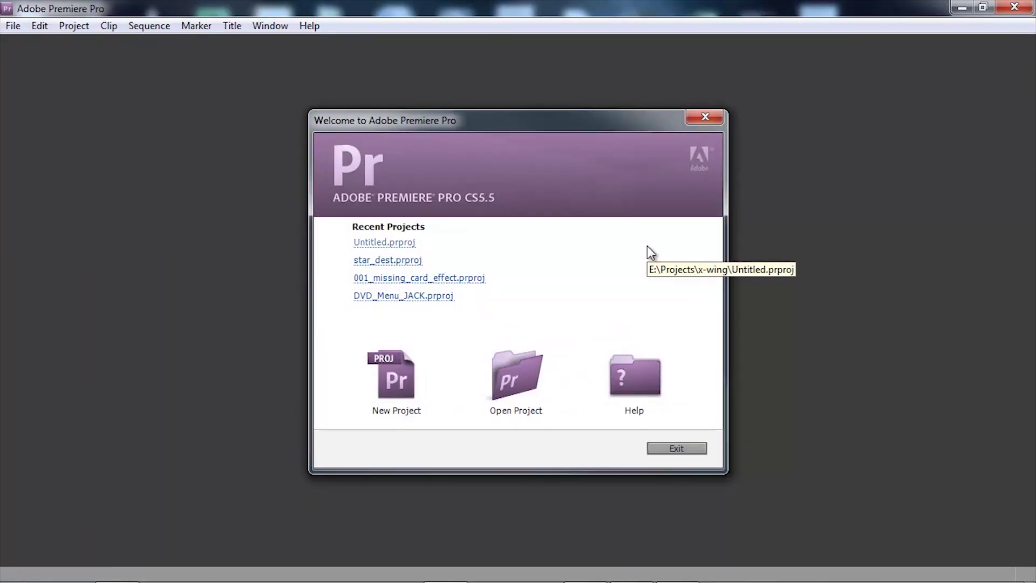
In Adobe Premiere Pro, start a new project and set its location to L:\Jacks_Tutorial_Videos\002_Premiere_AE_workflow
left_click(397, 367)
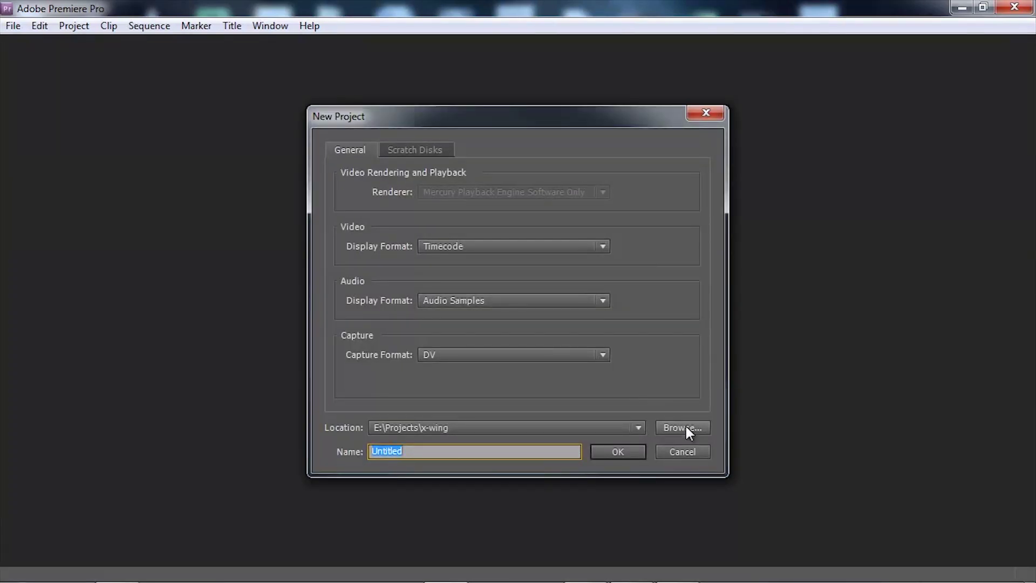
left_click(686, 425)
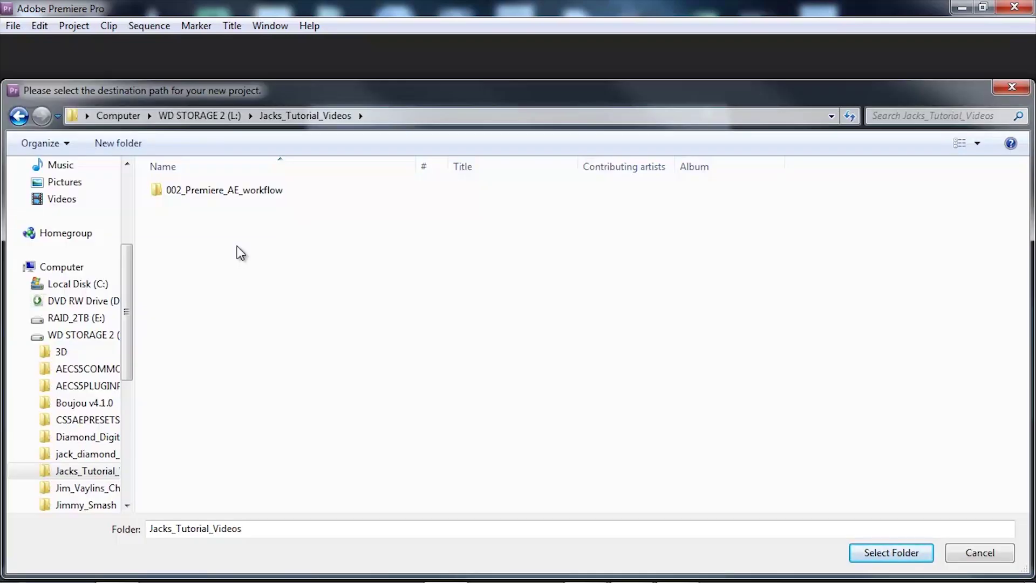
double_click(215, 195)
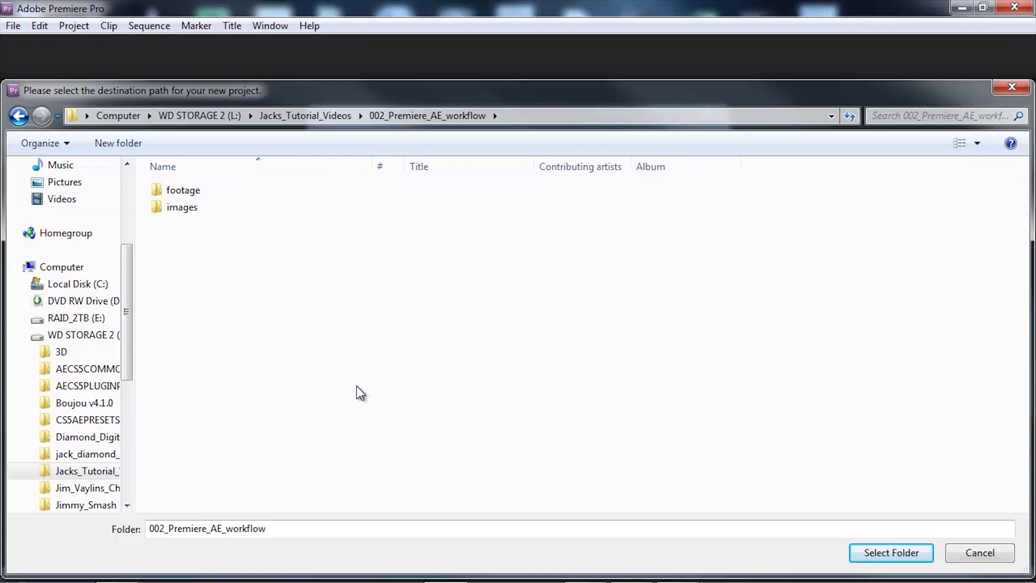
left_click(909, 560)
Name the project 002_workflow and create it without setting up a preset sequence
left_click(507, 452)
double_click(507, 452)
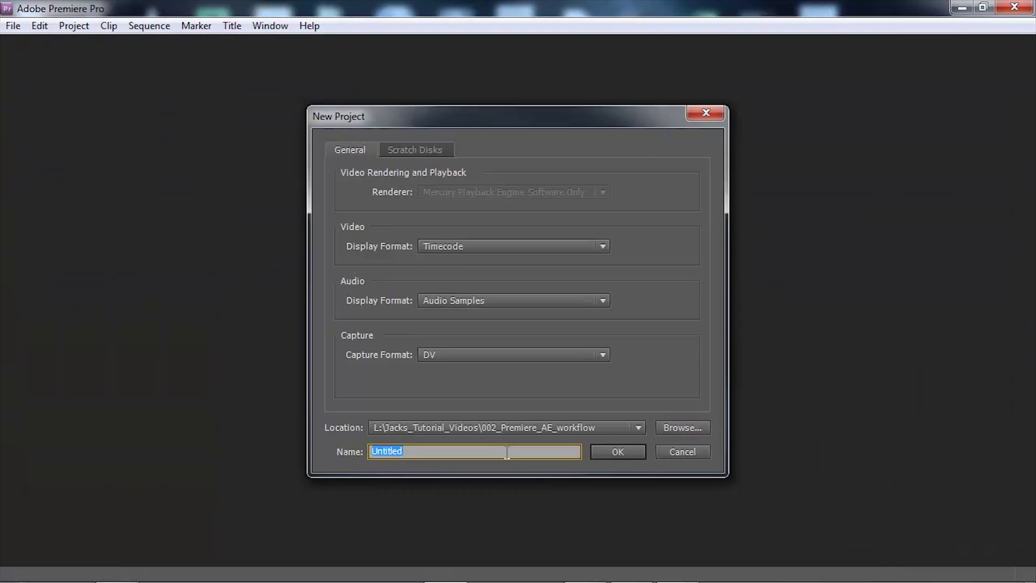
type("002_workflow")
key("Return")
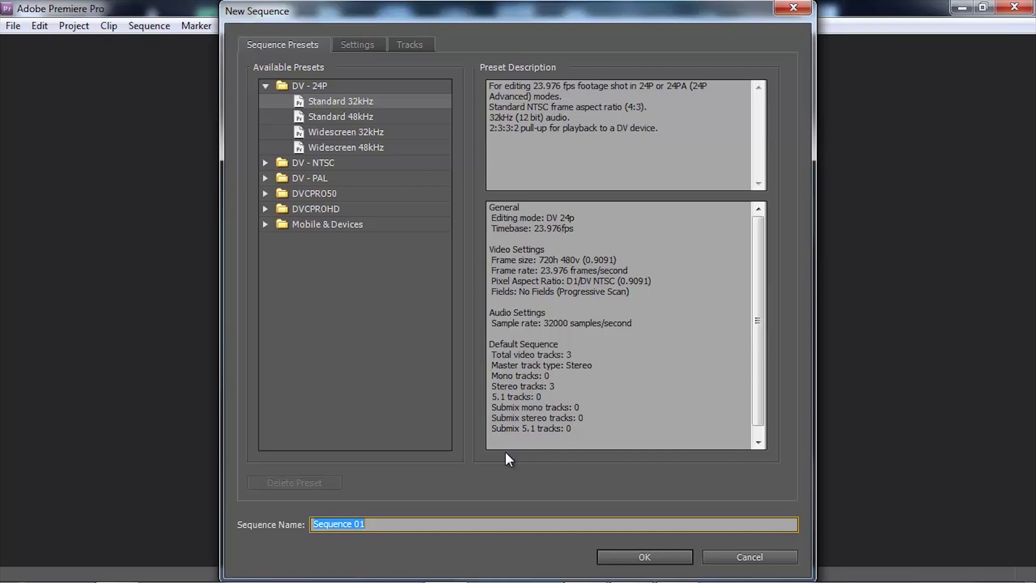
left_click(757, 554)
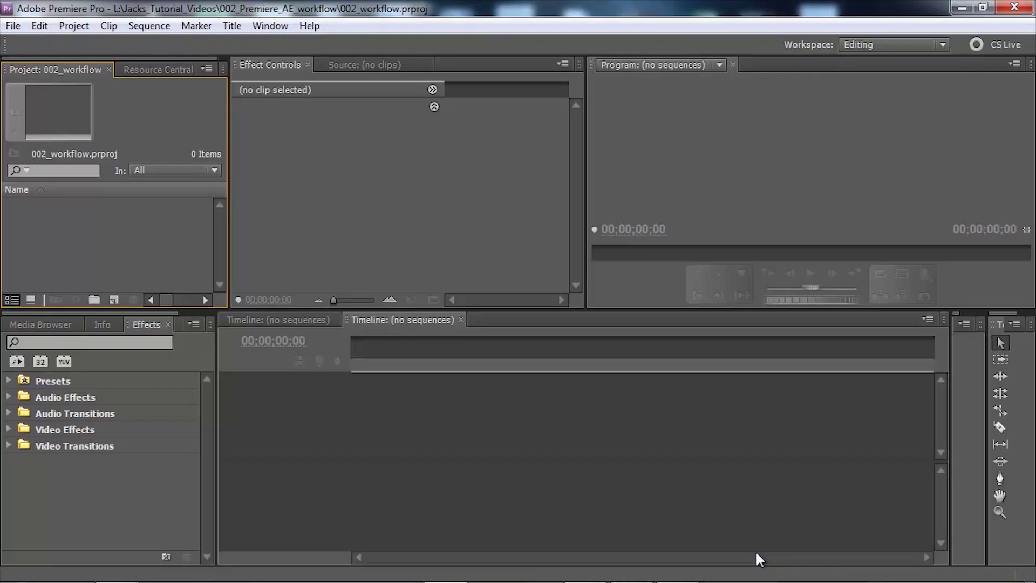
Import the whole footage folder into the project as a bin
double_click(136, 219)
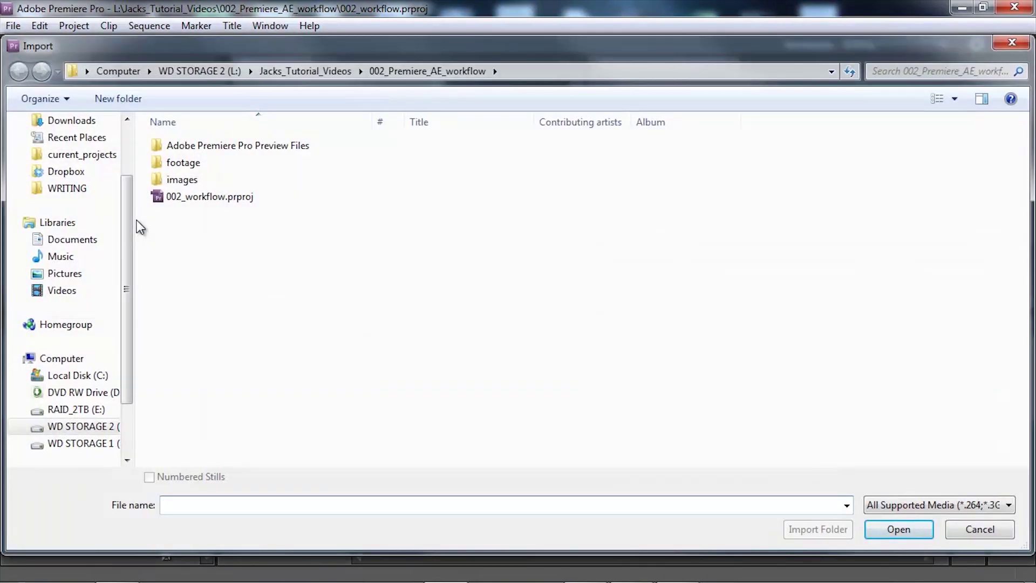
left_click(163, 169)
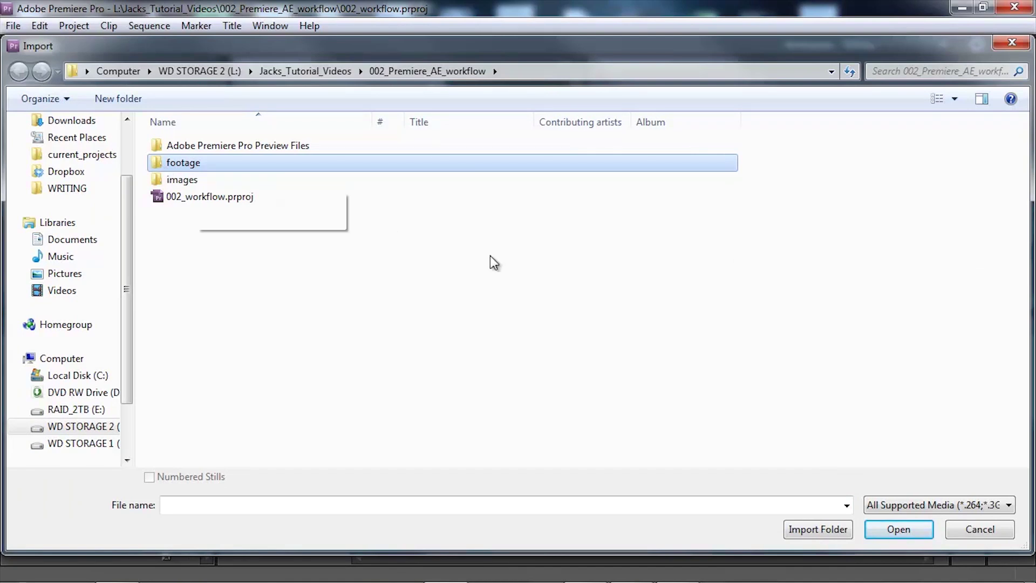
left_click(817, 529)
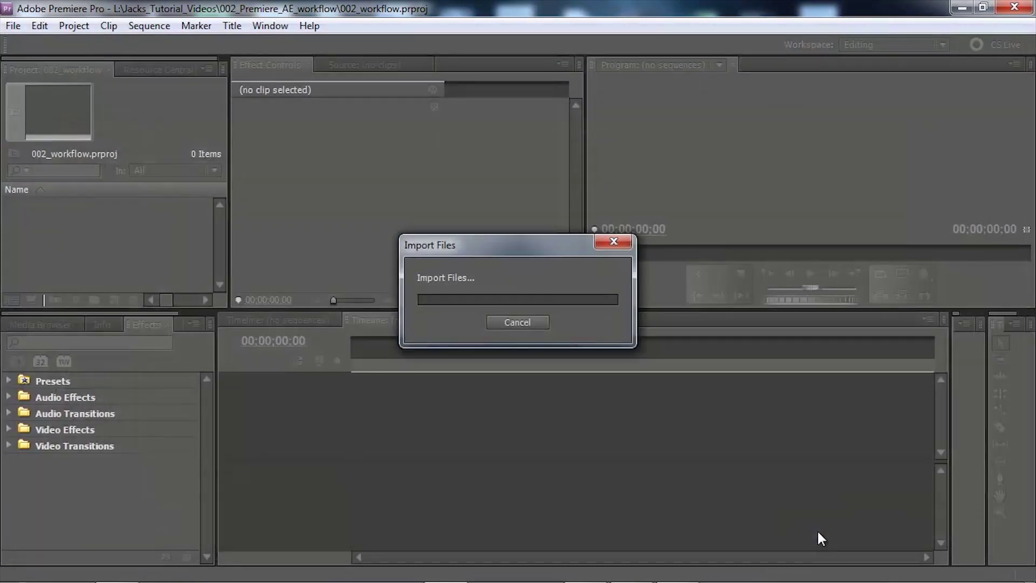
Import the whole images folder from 002_Premiere_AE_workflow into the project as a bin
double_click(99, 255)
left_click(428, 71)
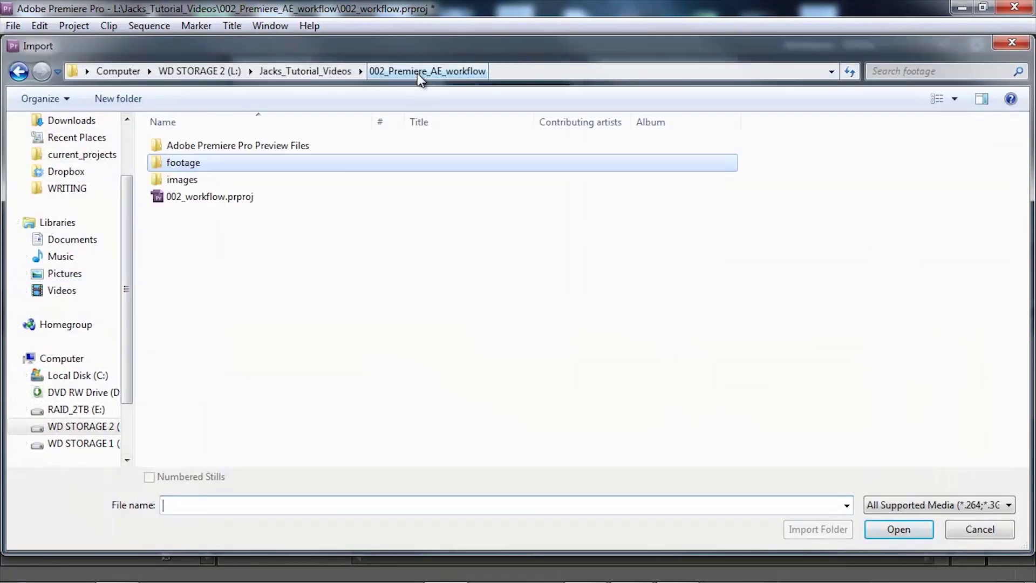
left_click(178, 180)
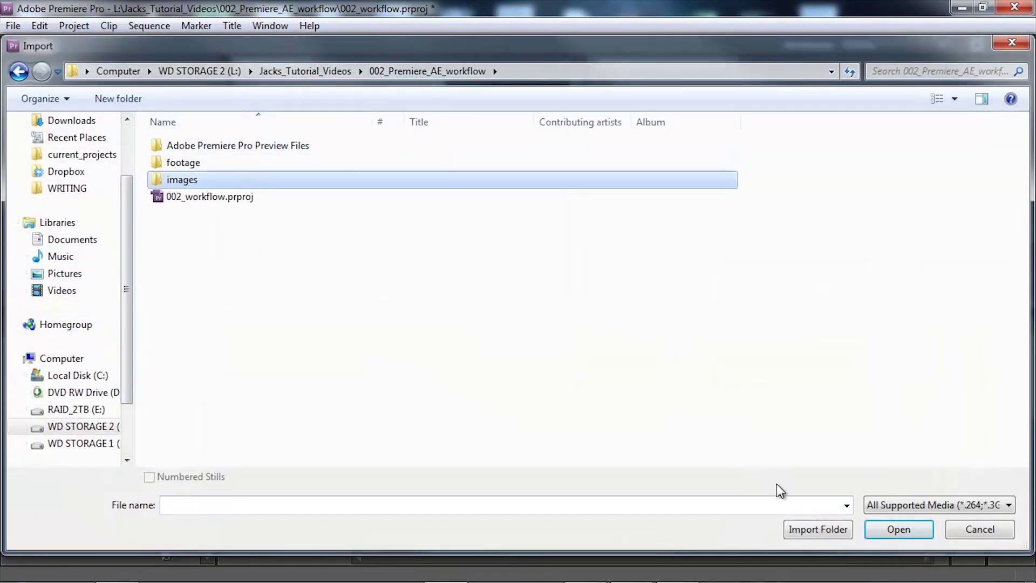
left_click(810, 531)
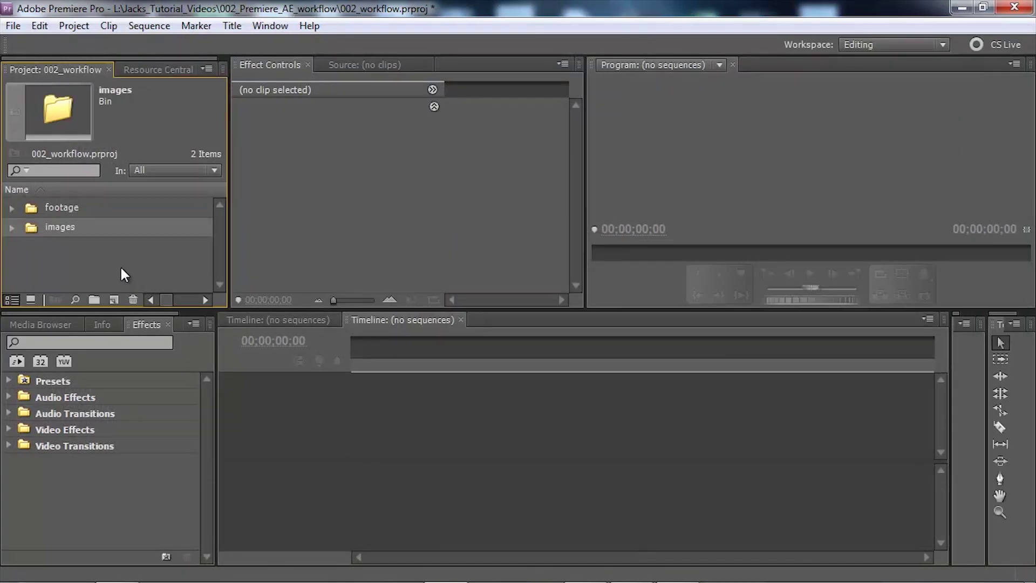
left_click(120, 269)
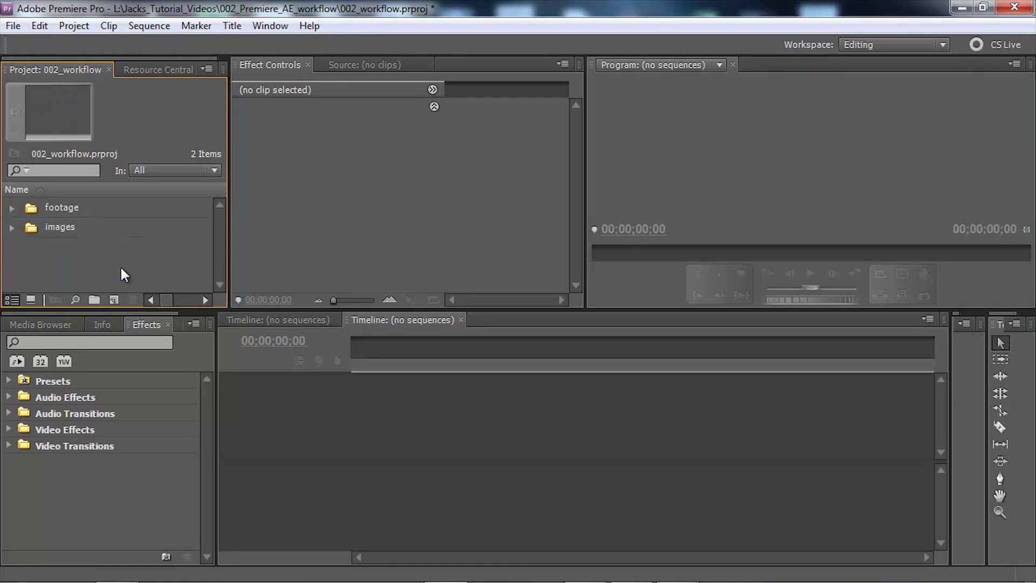
Expand the footage and images bins and create a new sequence matching the MVI_8768.MOV clip
left_click(11, 207)
left_click(11, 246)
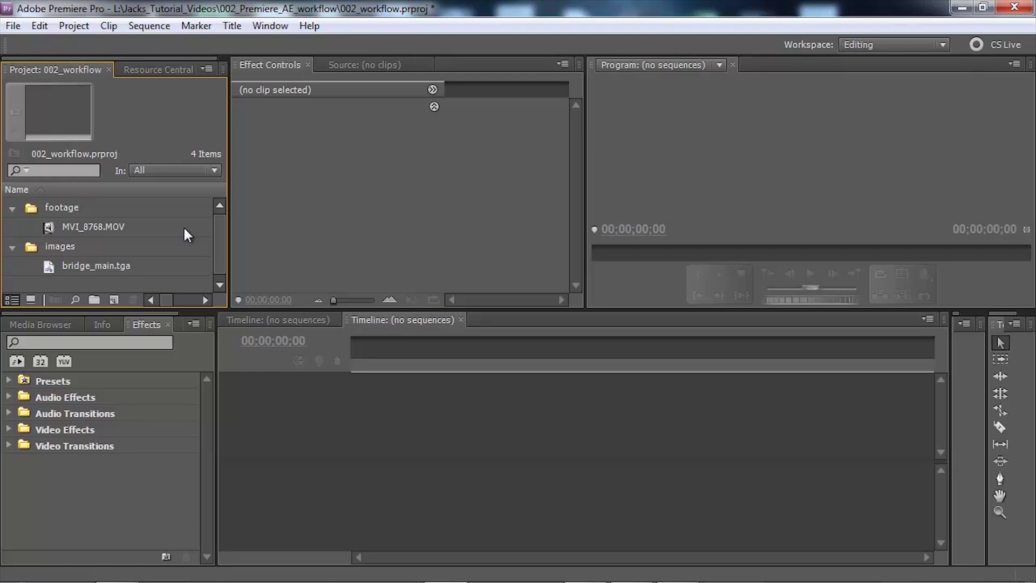
left_click_drag(46, 228, 119, 308)
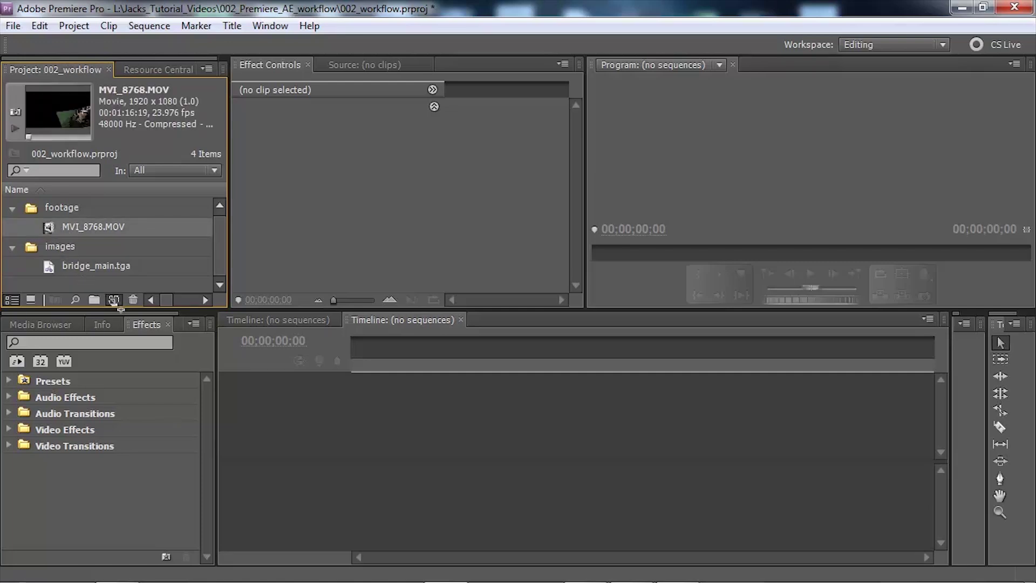
left_click_drag(120, 309, 121, 310)
left_click_drag(123, 310, 115, 299)
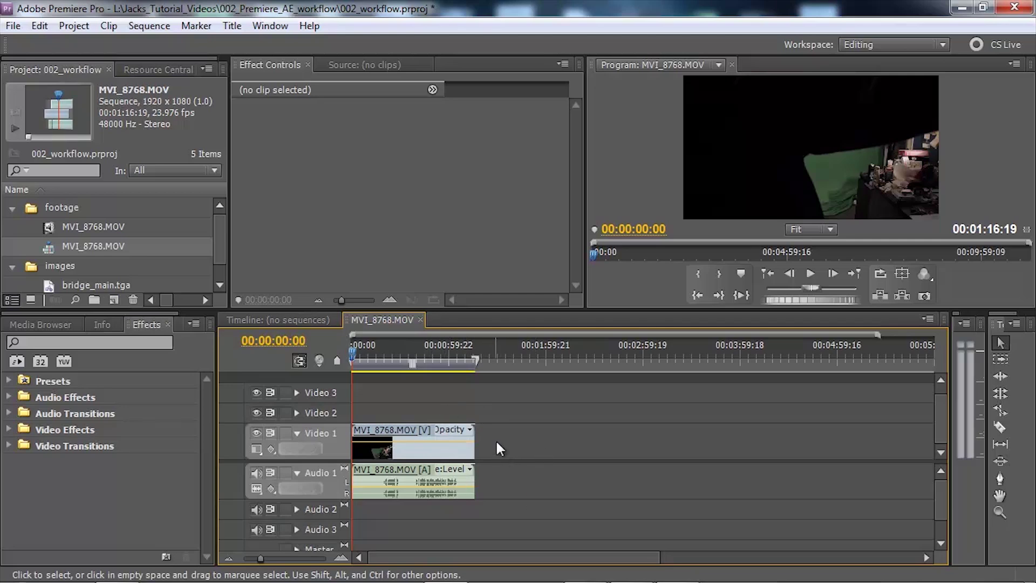
Review the new sequence's settings, checking its timebase, frame size and pixel aspect ratio
left_click(148, 27)
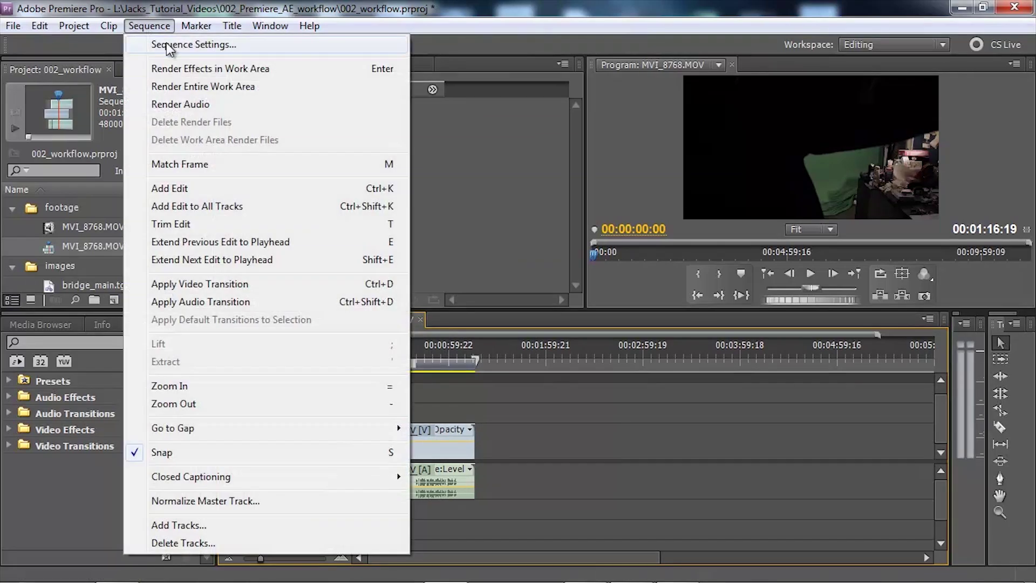
left_click(166, 44)
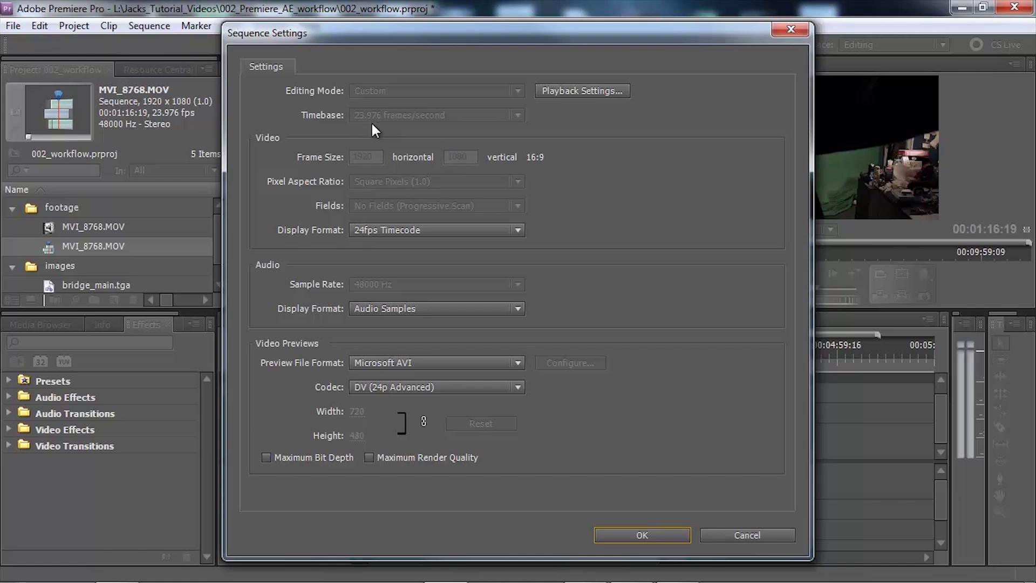
left_click(643, 533)
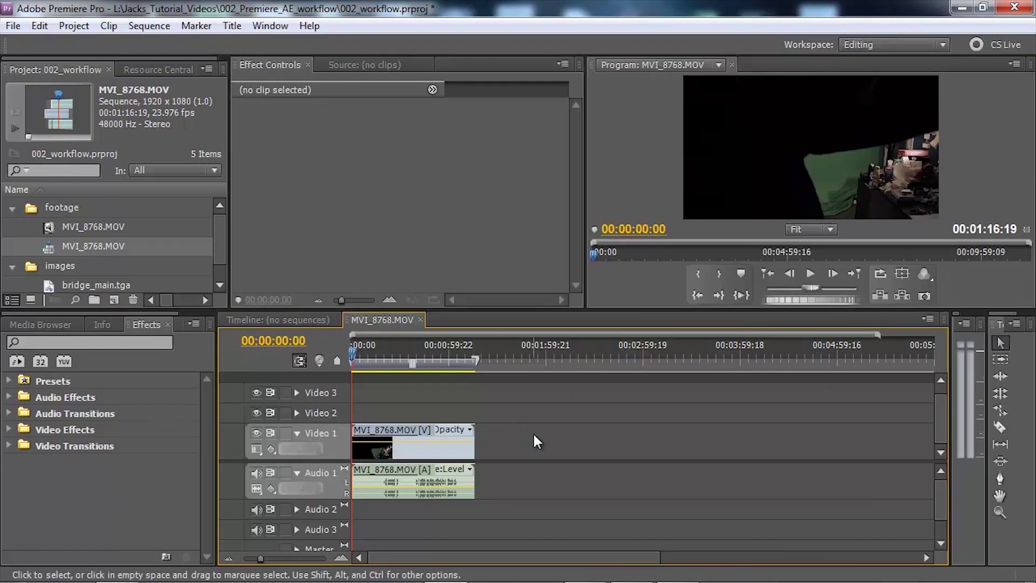
Rename the MVI_8768.MOV sequence in the footage bin to workflow
left_click(96, 244)
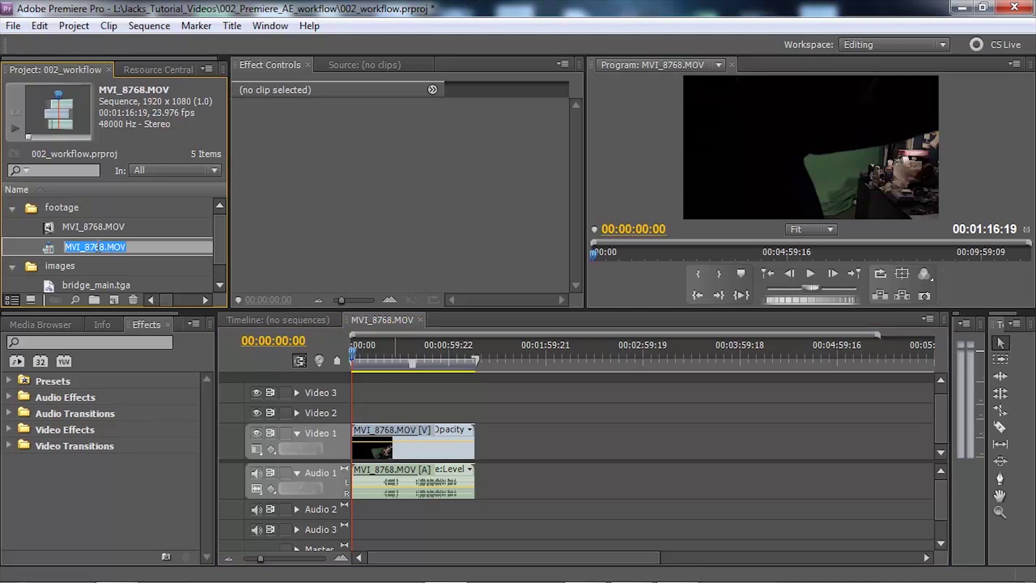
type("workflow")
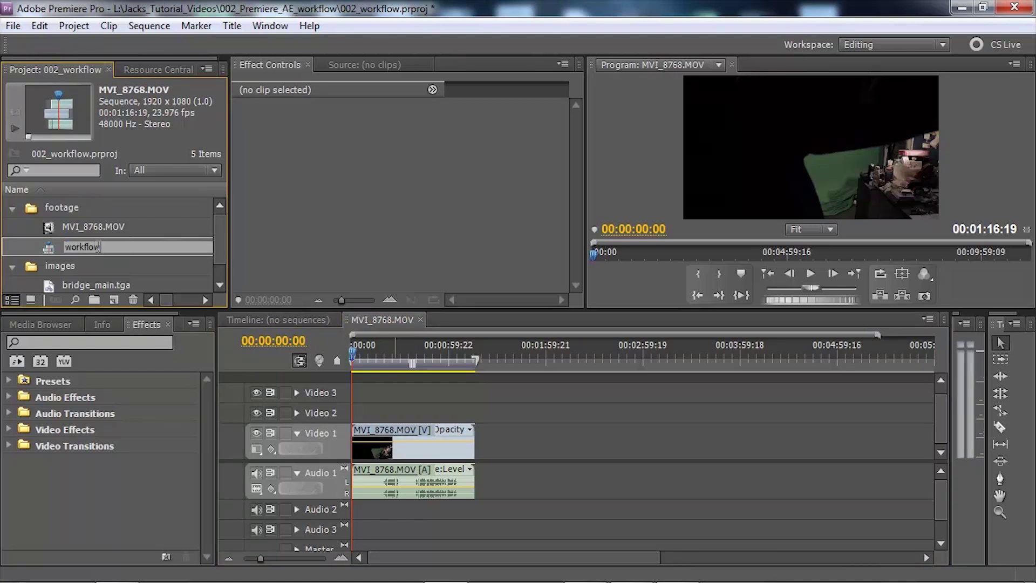
key("Tab")
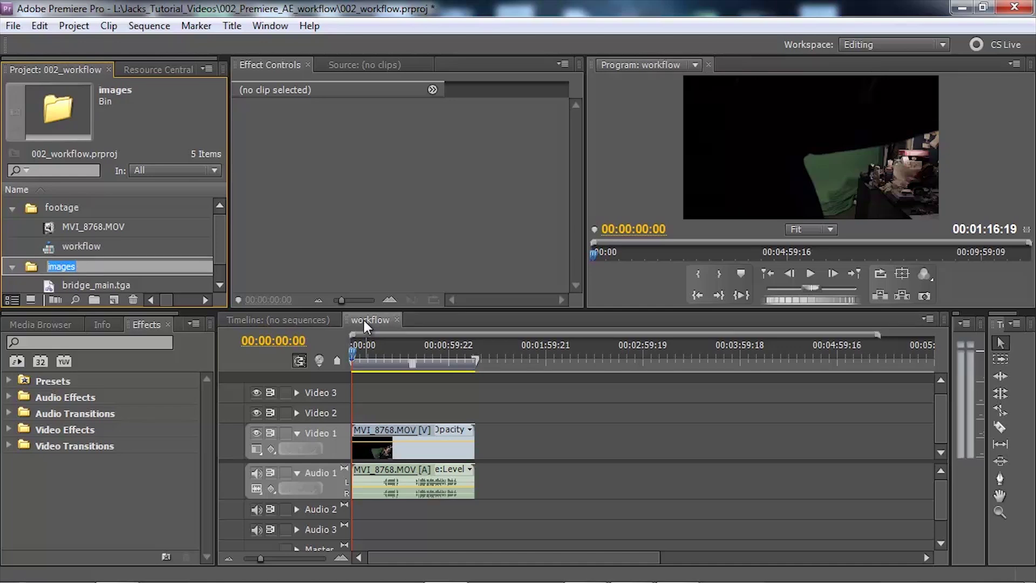
left_click(609, 458)
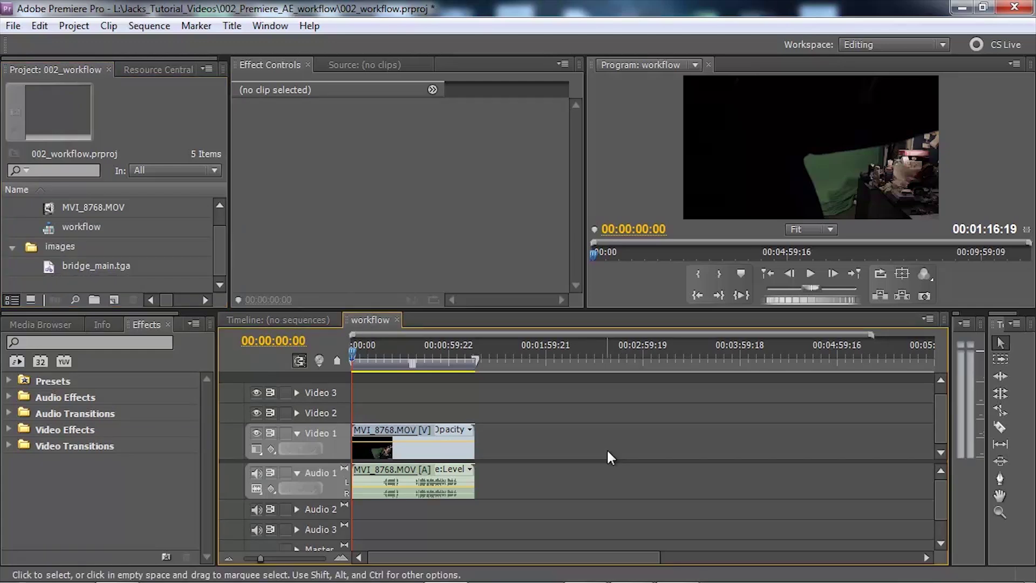
Move the MVI_8768.MOV clip forward on Video 1 so that it ends at about 00:01:56, leaving a gap before it
left_click(378, 437)
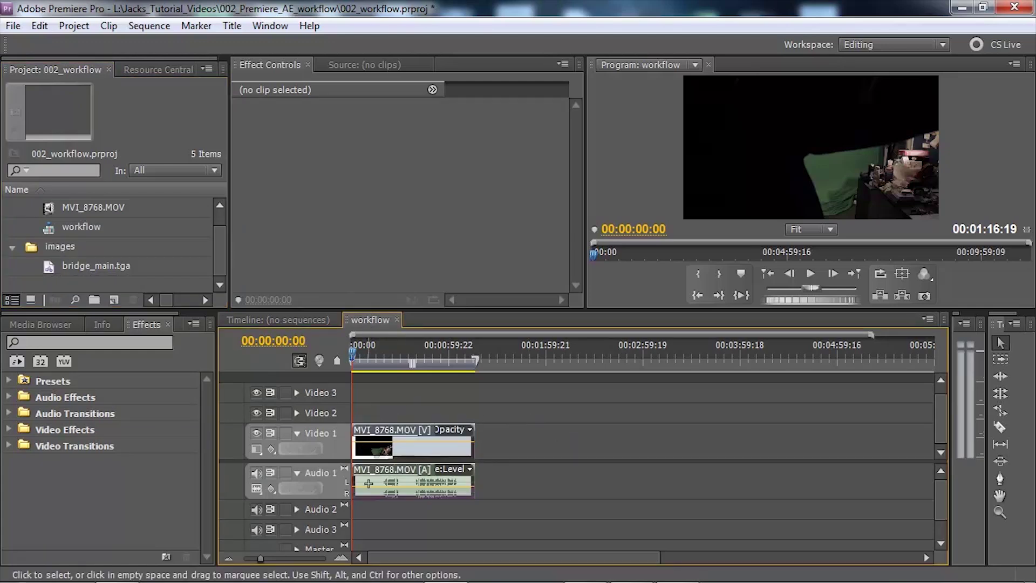
left_click_drag(397, 434, 574, 451)
left_click(574, 451)
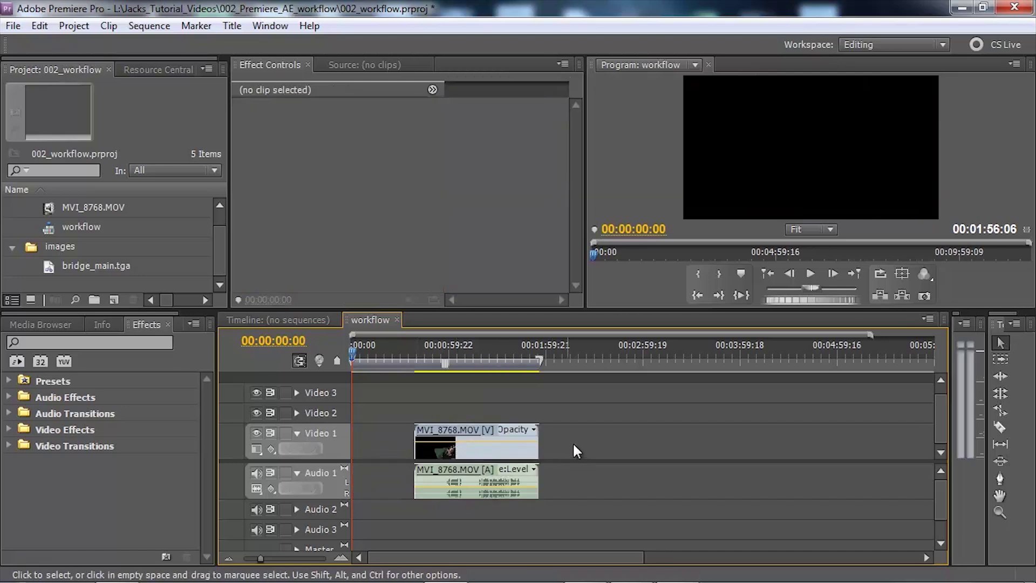
Create a 1920 x 1080 black video item at 23.976 fps with square pixels
left_click(13, 25)
mouse_move(49, 44)
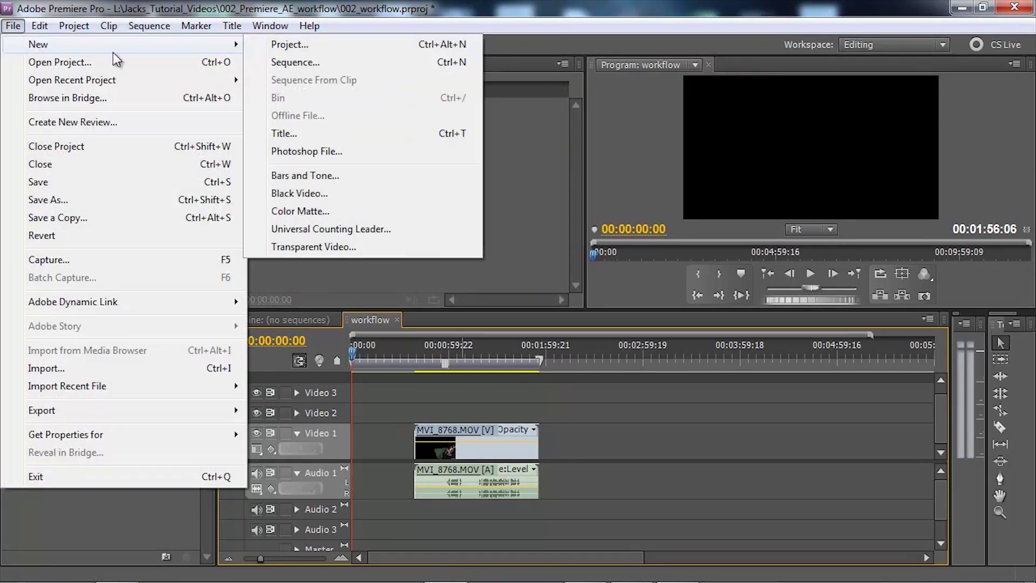
left_click(322, 195)
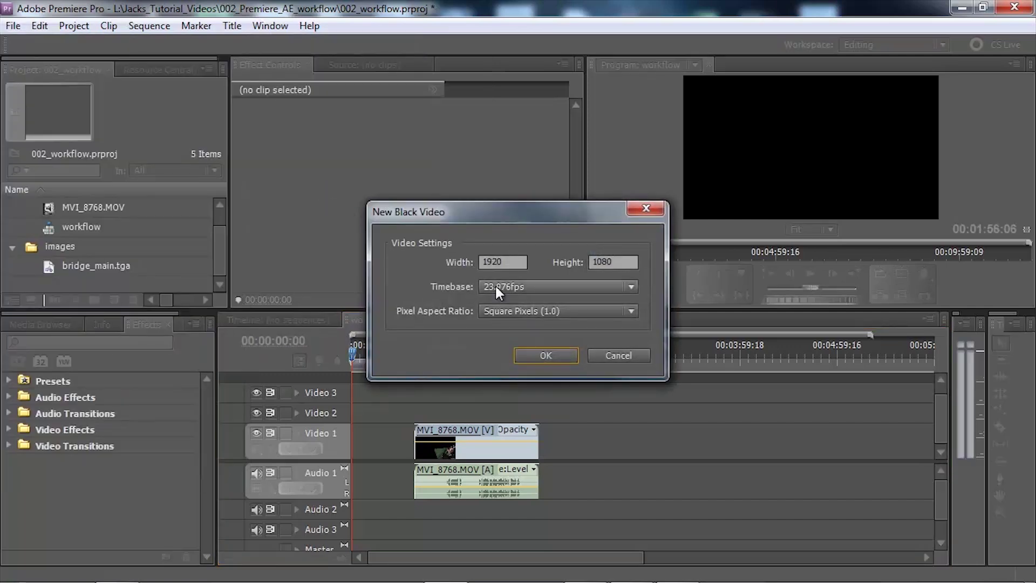
left_click(547, 355)
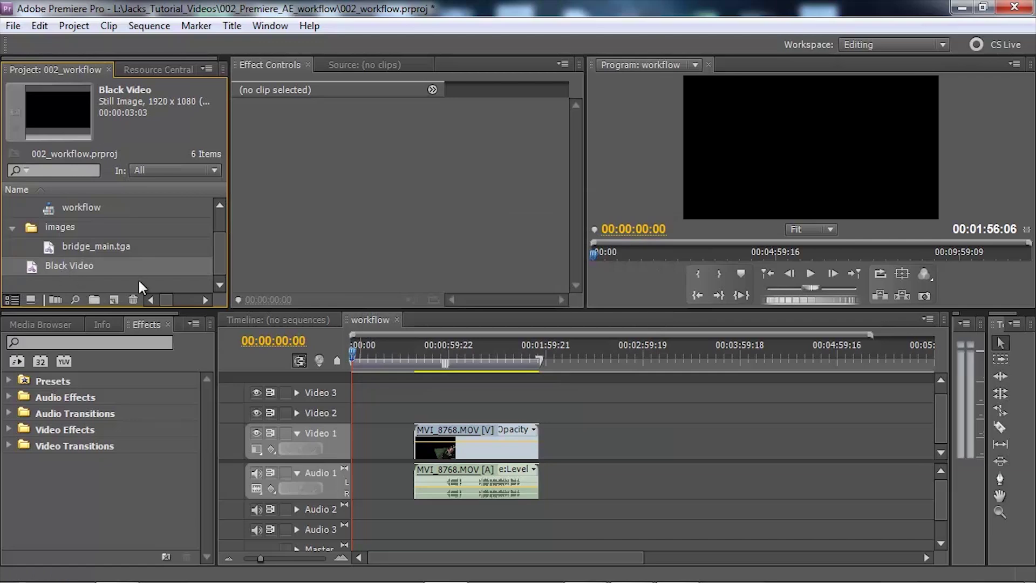
left_click(85, 284)
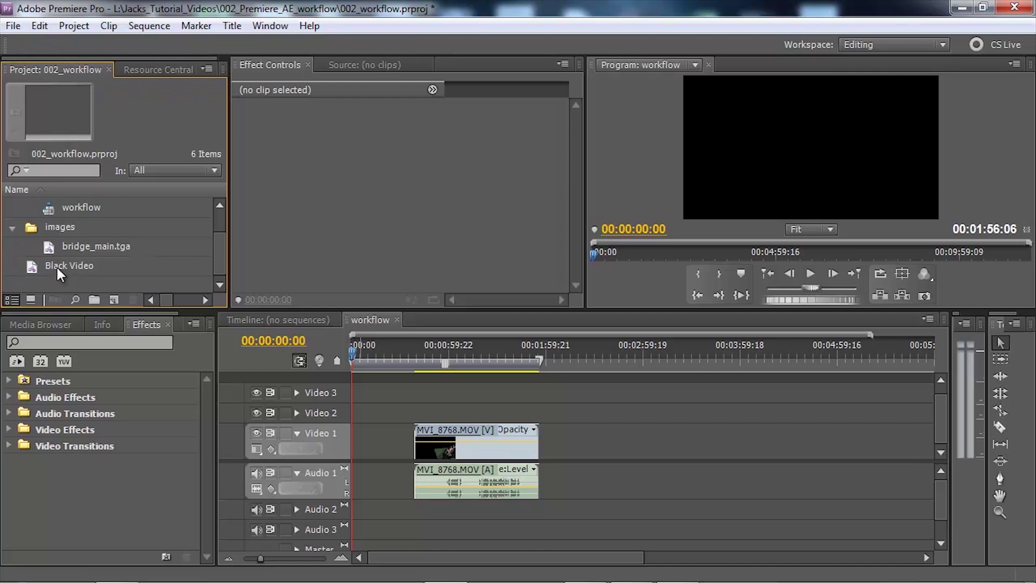
Set the duration of the Black Video item in the project to 15 frames
double_click(56, 266)
right_click(31, 263)
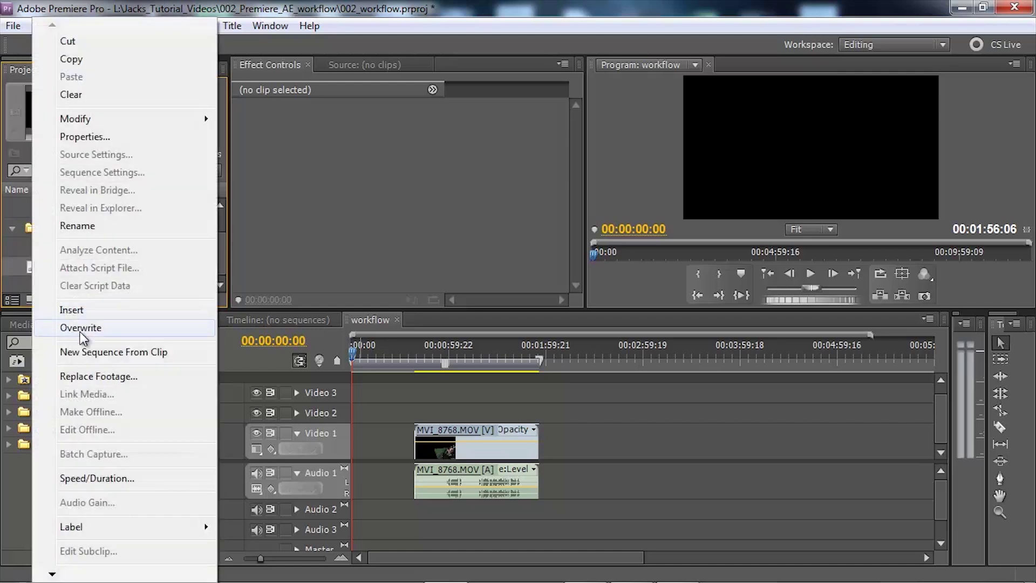
left_click(102, 478)
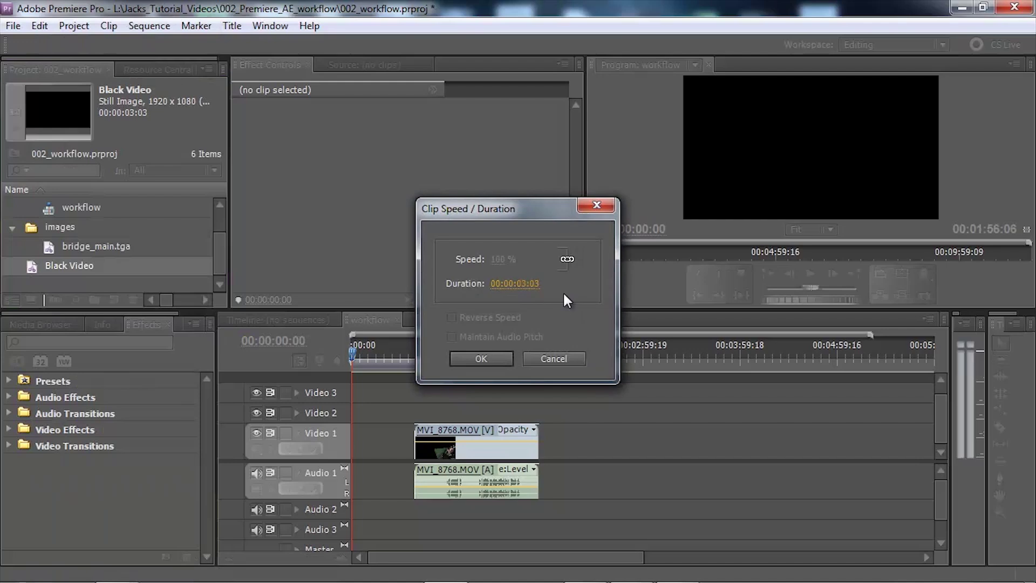
left_click(512, 290)
type("15")
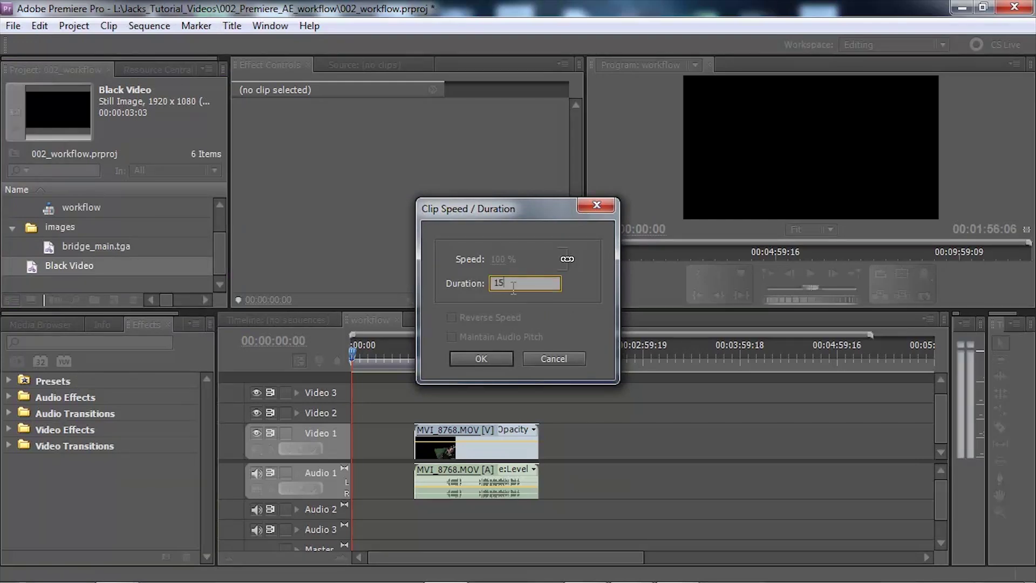
key("Return")
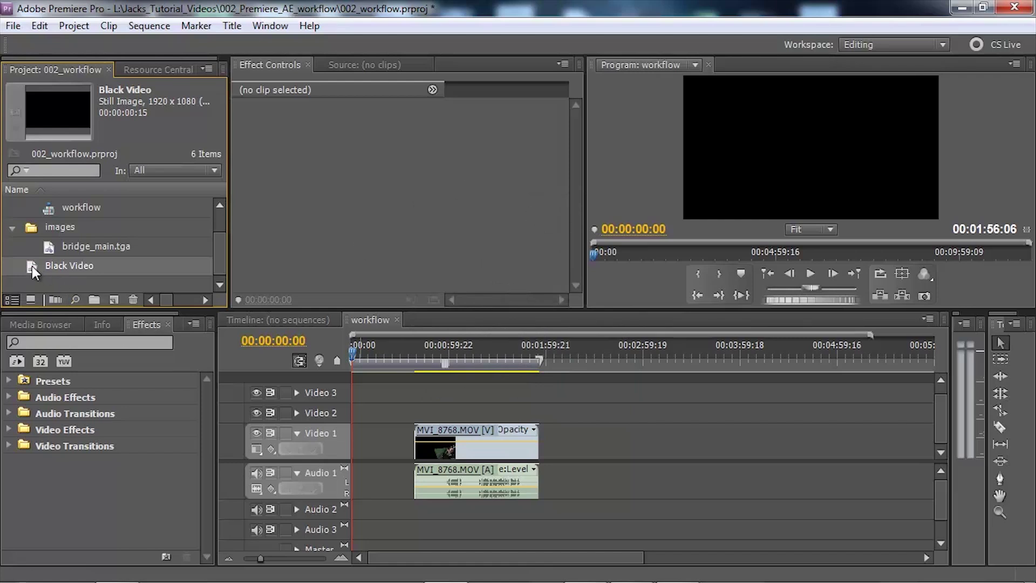
Place one Black Video clip before MVI_8768.MOV on Video 1 and another after it, at about 00:02:31
left_click_drag(31, 264, 241, 389)
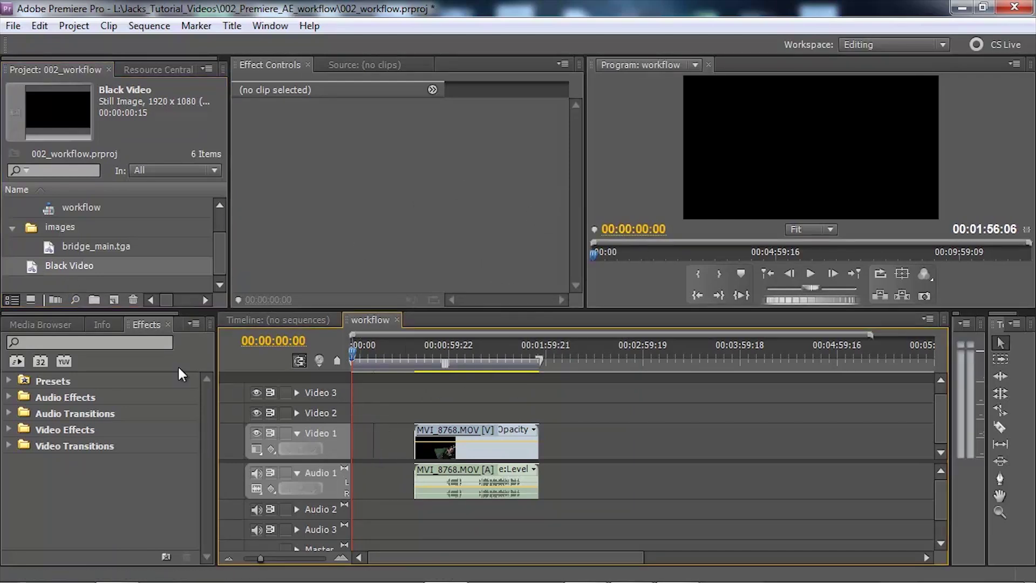
left_click_drag(33, 273, 596, 440)
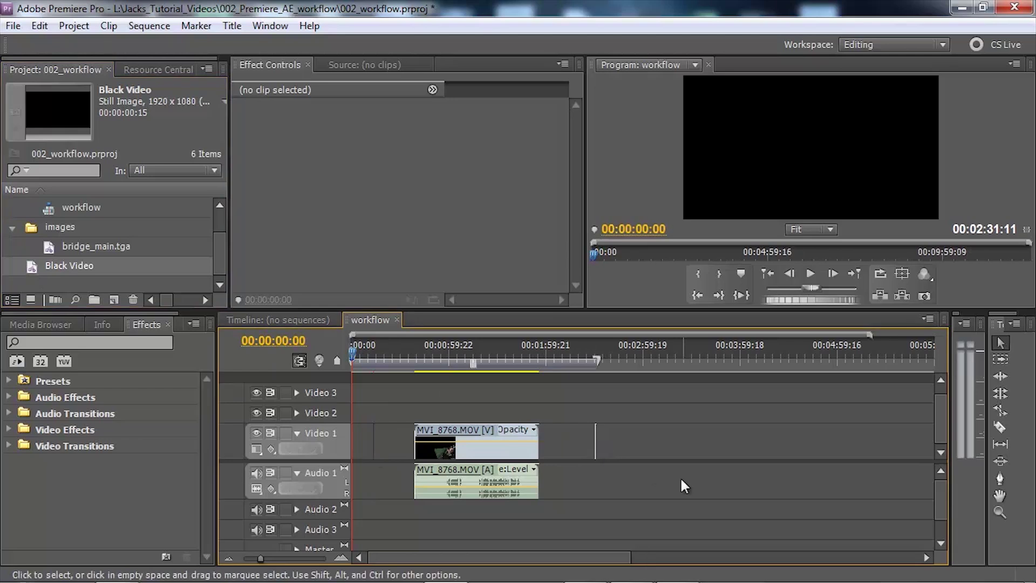
Ripple-delete the three gaps on Video 1 so both black clips sit directly against MVI_8768.MOV, starting at the sequence's beginning
right_click(364, 438)
left_click(377, 447)
right_click(371, 436)
left_click(406, 447)
right_click(493, 439)
left_click(504, 450)
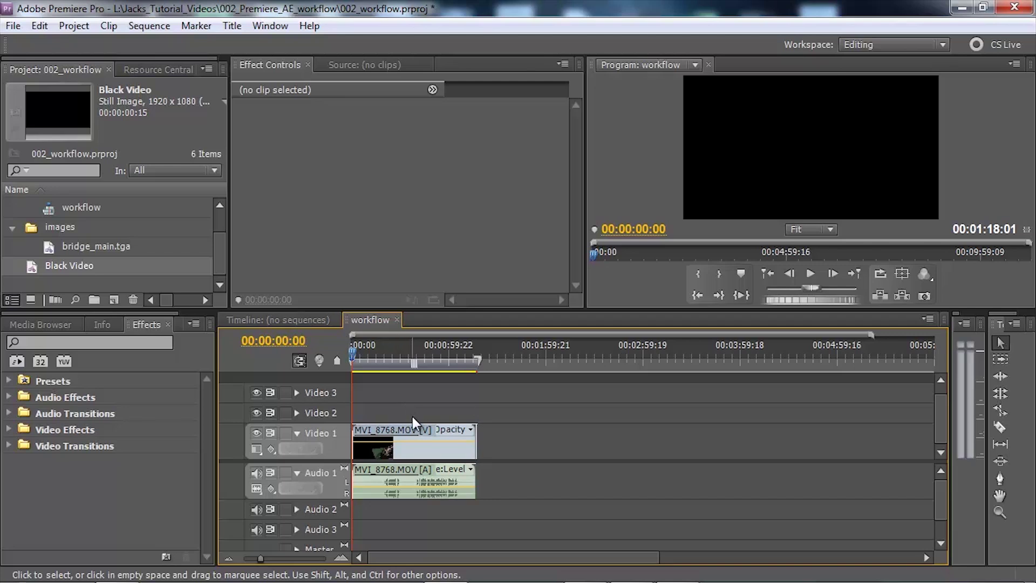
Open the MVI_8768.MOV timeline clip in the Source Monitor and set its In point at 00:00:17:23
left_click(417, 431)
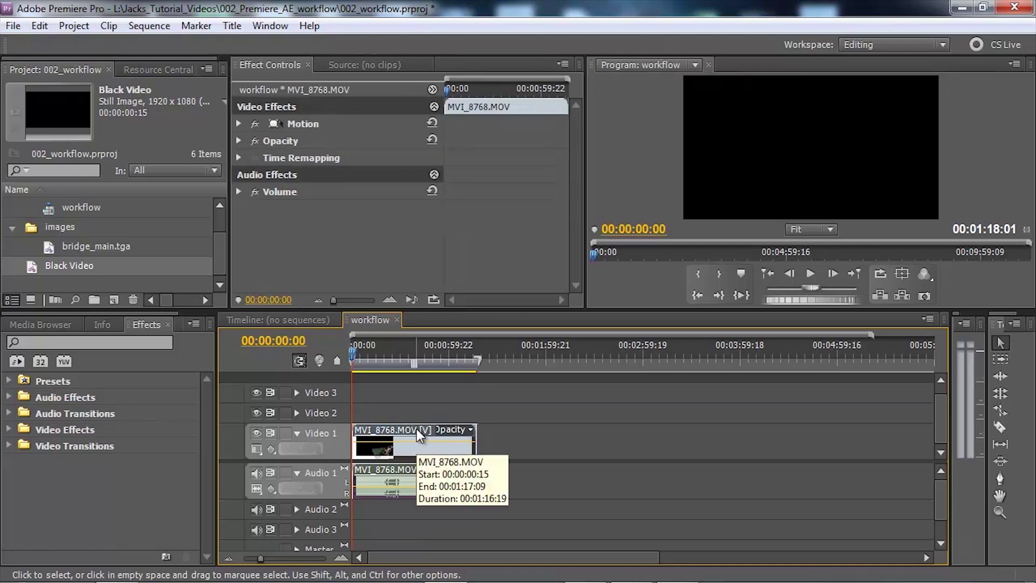
double_click(411, 426)
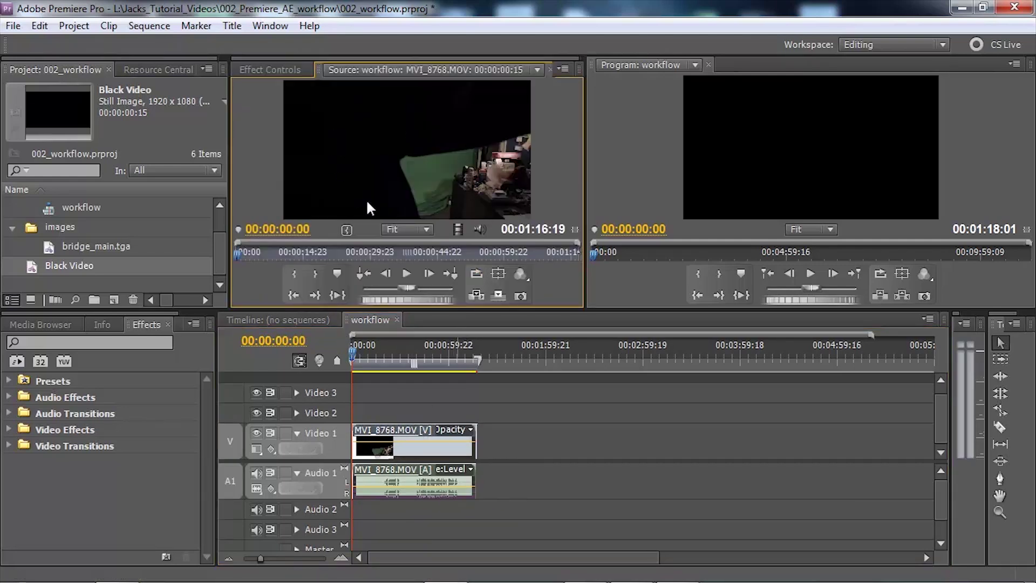
left_click_drag(241, 253, 315, 252)
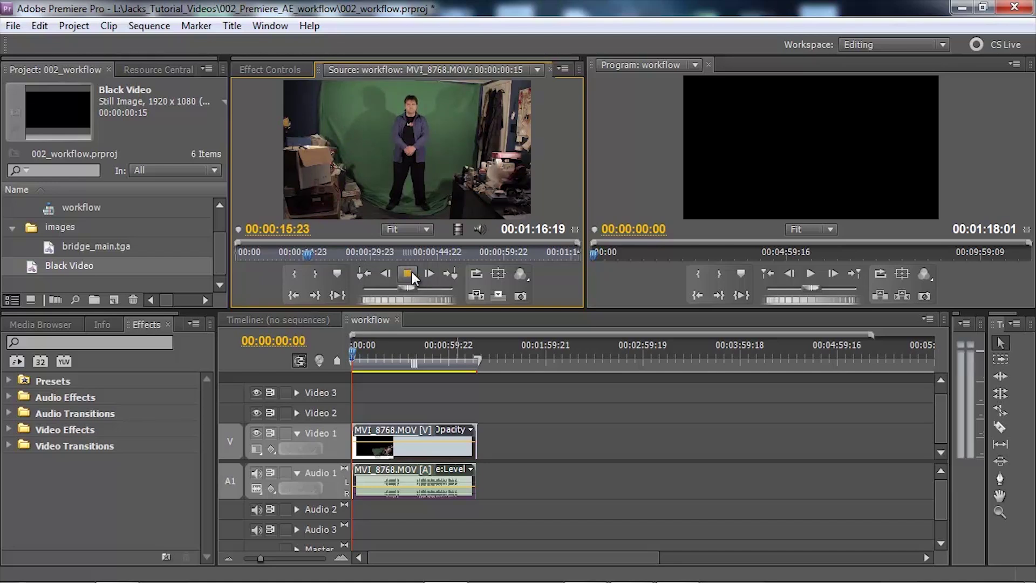
left_click(408, 273)
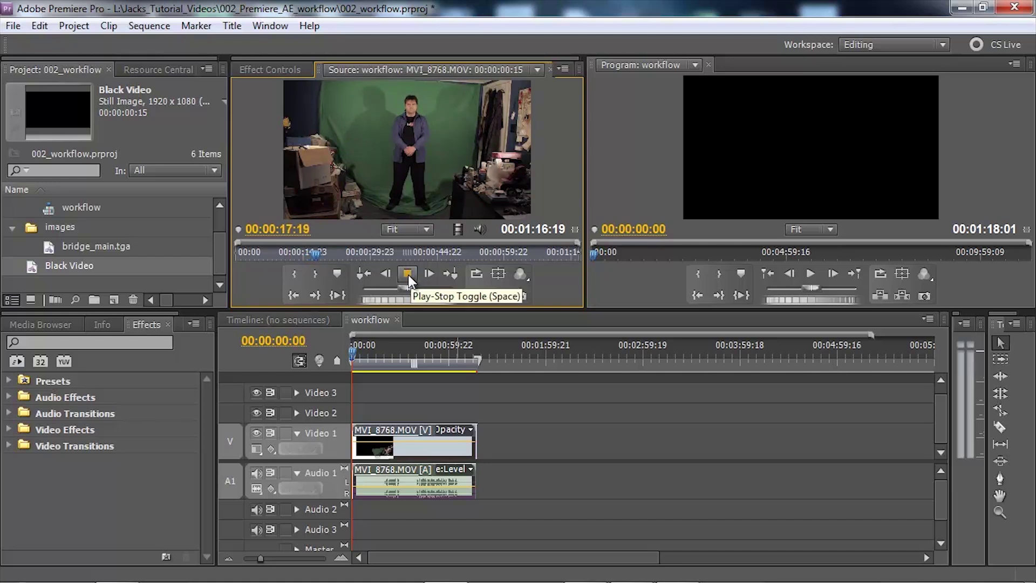
left_click(408, 274)
left_click_drag(402, 298, 388, 296)
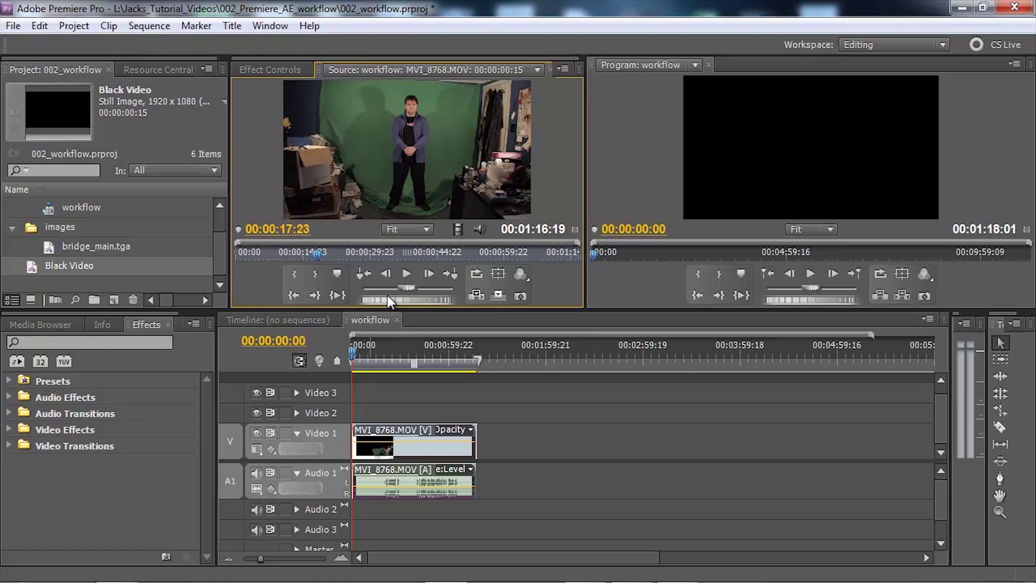
left_click(295, 274)
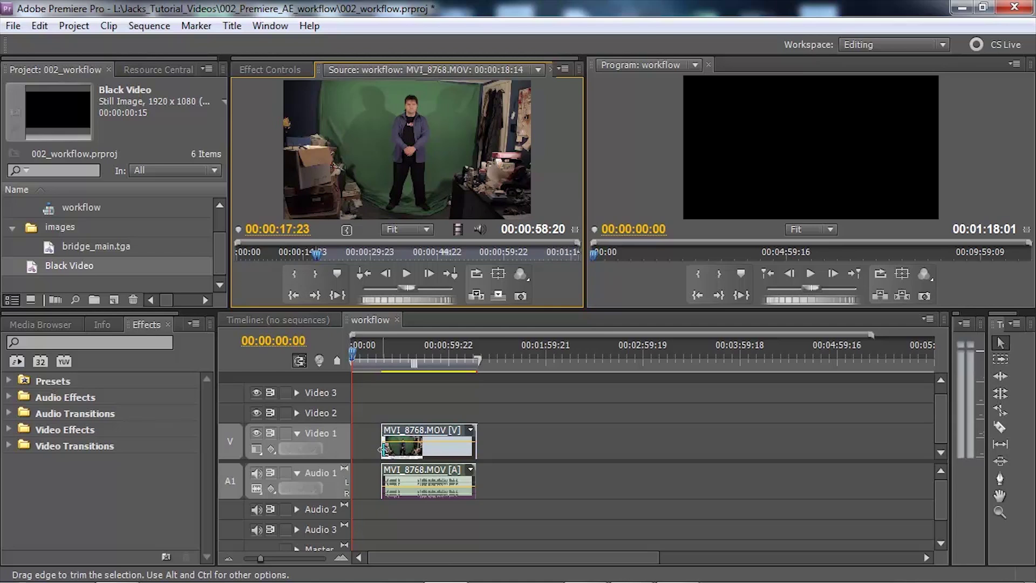
Set the Out point of MVI_8768.MOV at 00:01:06:06 in the Source Monitor
left_click_drag(318, 253, 527, 258)
left_click(407, 274)
left_click(407, 273)
left_click(315, 274)
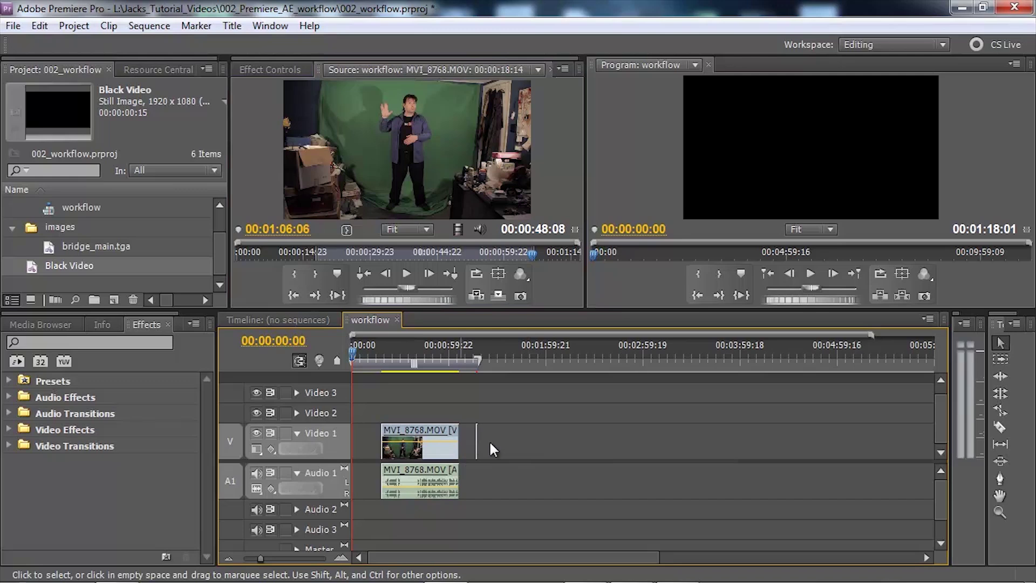
Ripple-delete the gaps left before and after the trimmed MVI_8768.MOV clip on Video 1
right_click(368, 436)
left_click(385, 447)
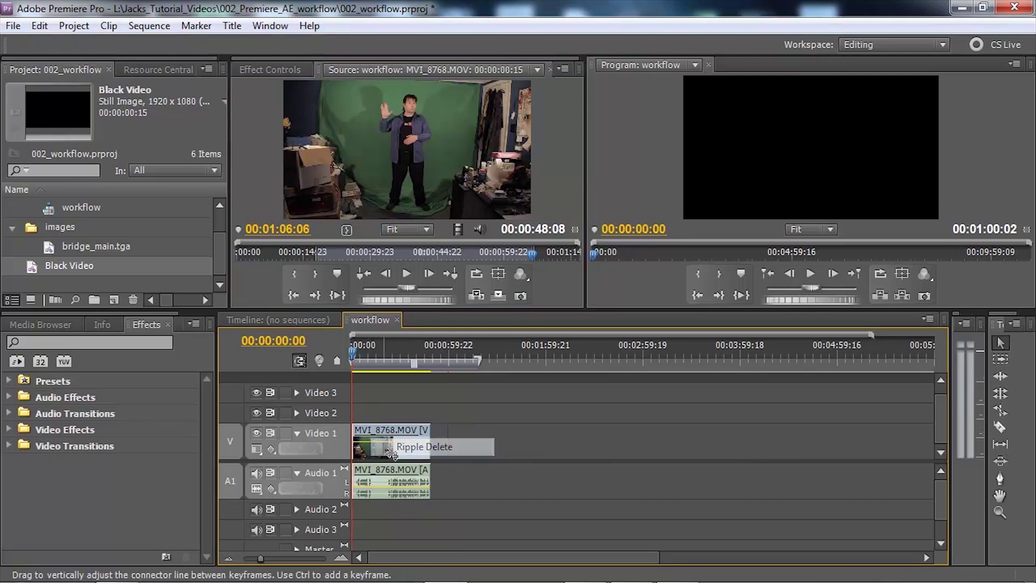
right_click(437, 445)
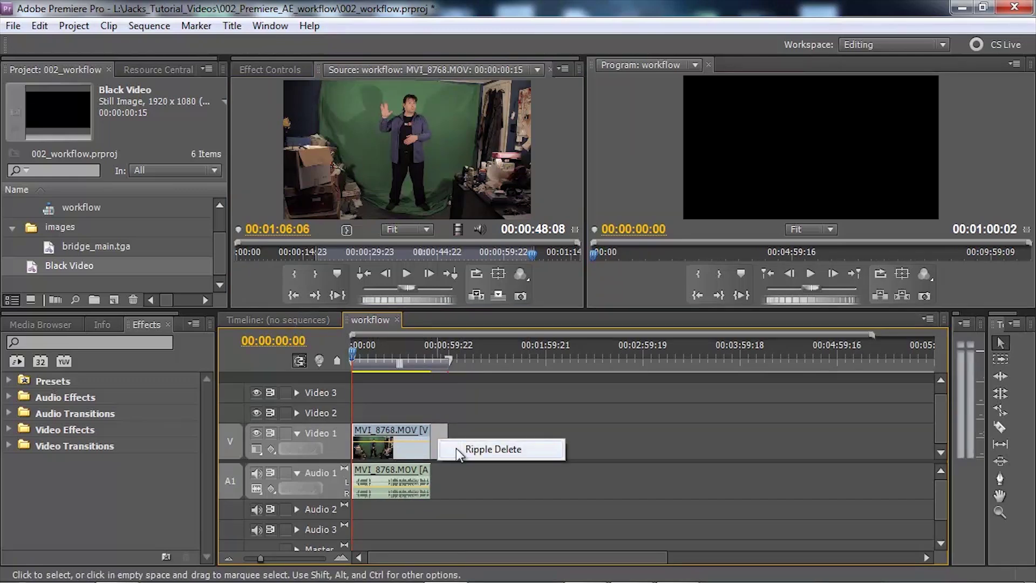
left_click(456, 447)
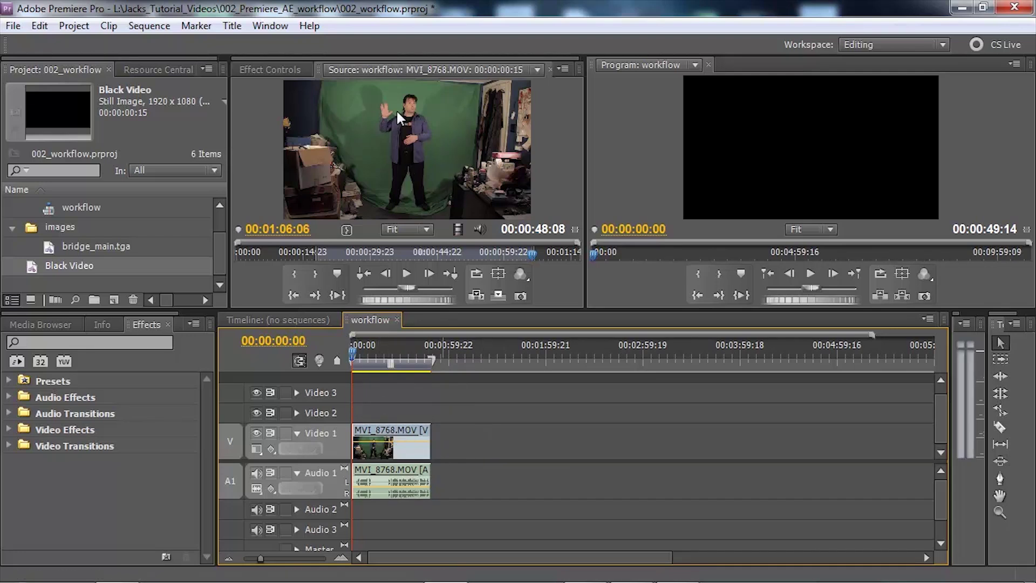
Unlink the video and audio of MVI_8768.MOV and move the video part up to Video 2
left_click(390, 350)
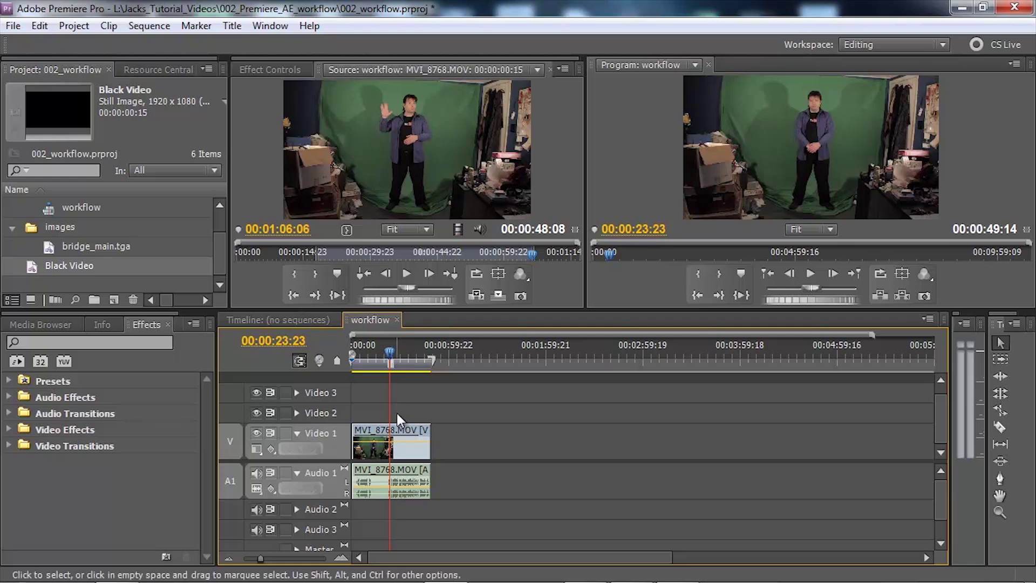
left_click(411, 488)
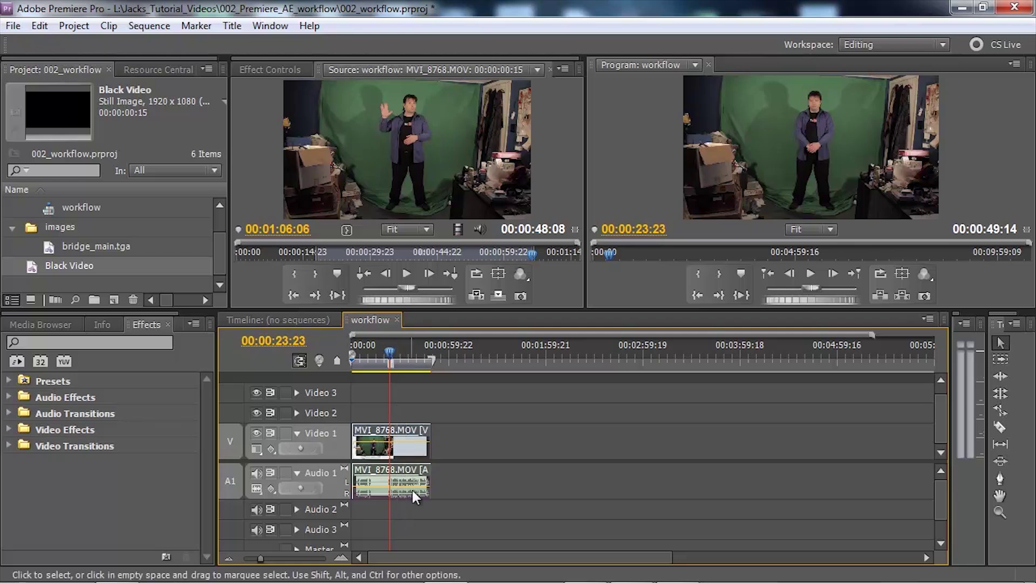
right_click(403, 429)
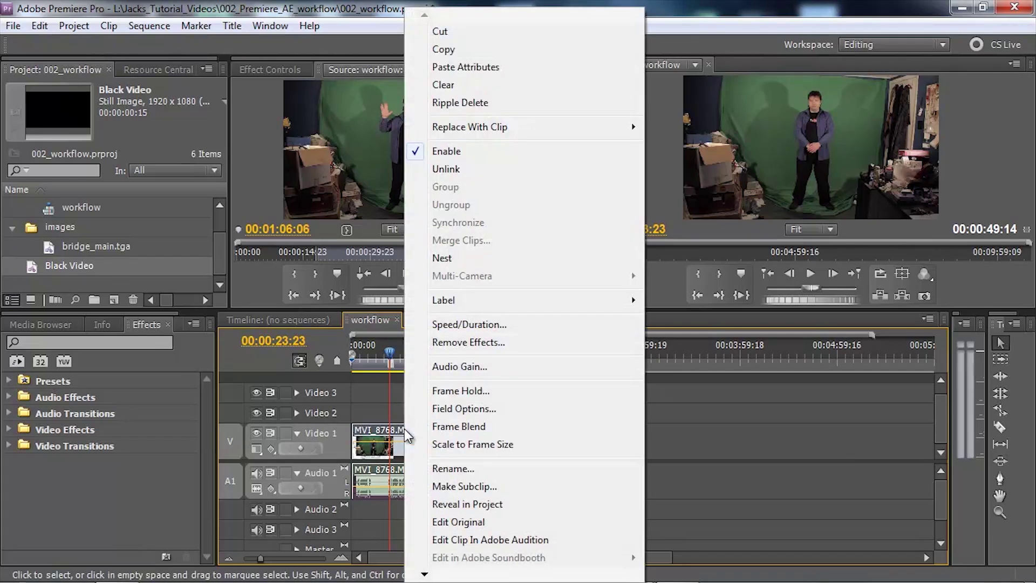
left_click(446, 168)
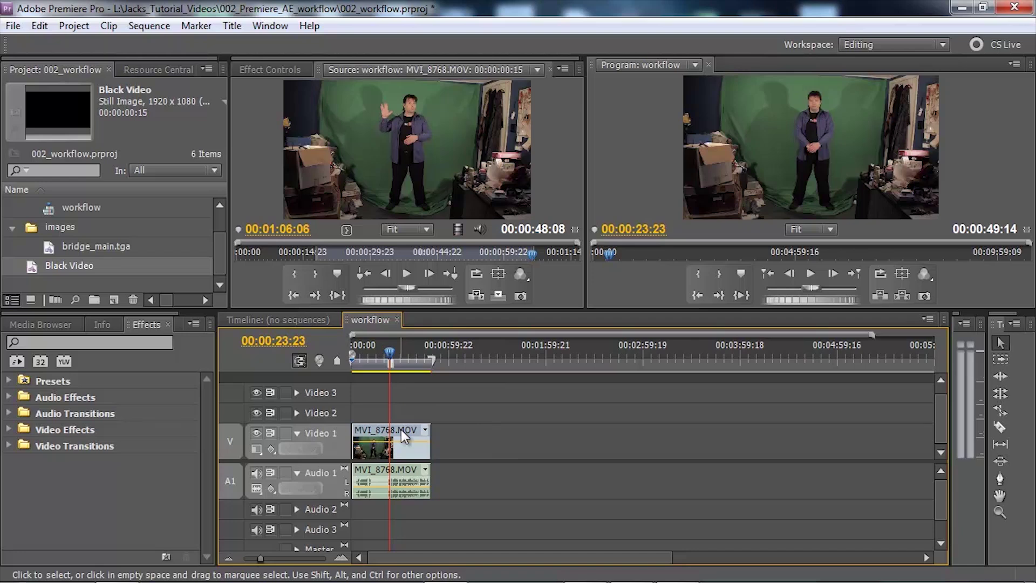
left_click_drag(404, 436, 403, 427)
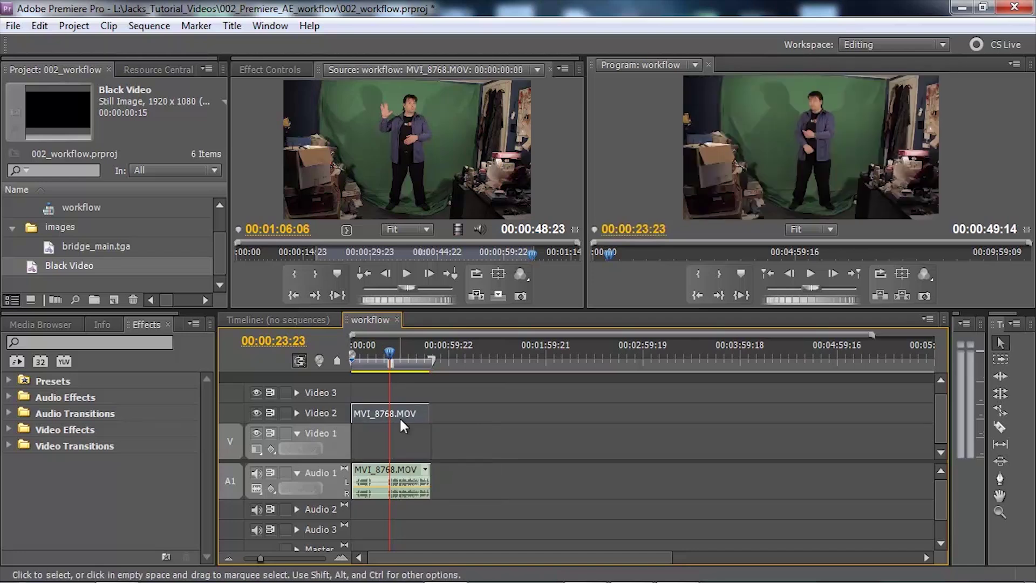
Align the start of the MVI_8768.MOV video on Video 2 with its audio on Audio 1
left_click(340, 557)
left_click(341, 557)
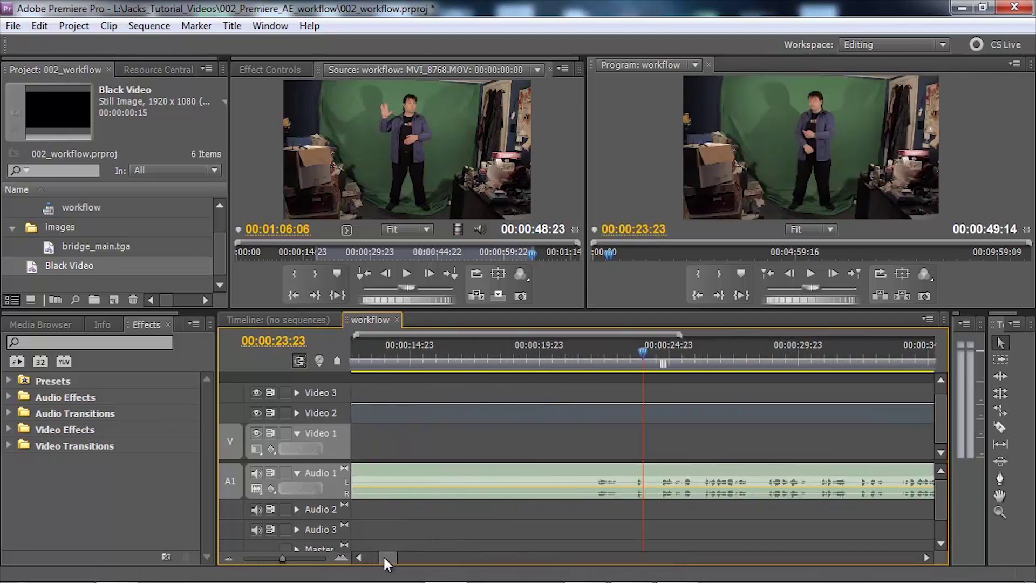
left_click_drag(383, 555, 370, 552)
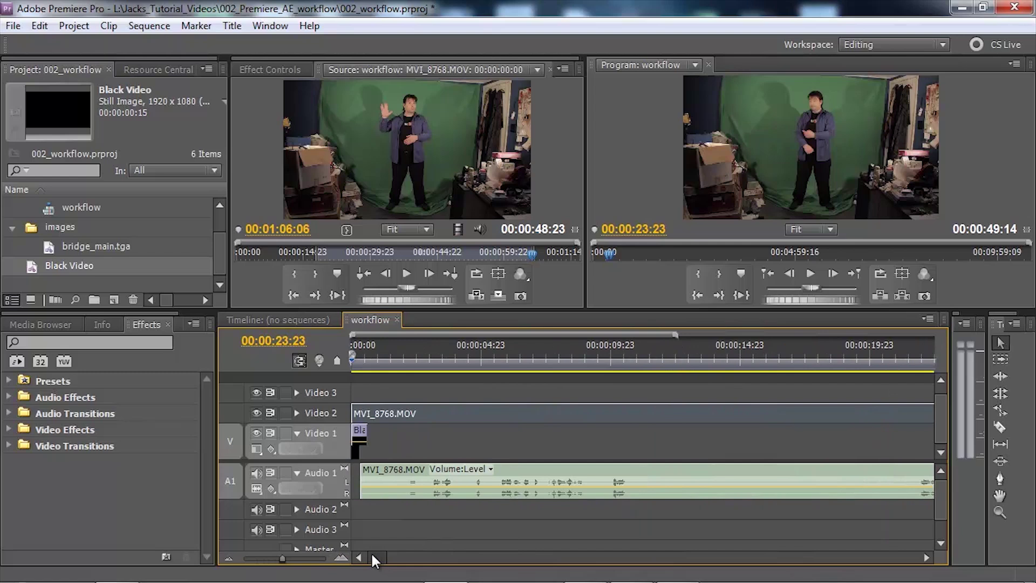
left_click(229, 558)
left_click(229, 558)
left_click_drag(461, 413, 461, 413)
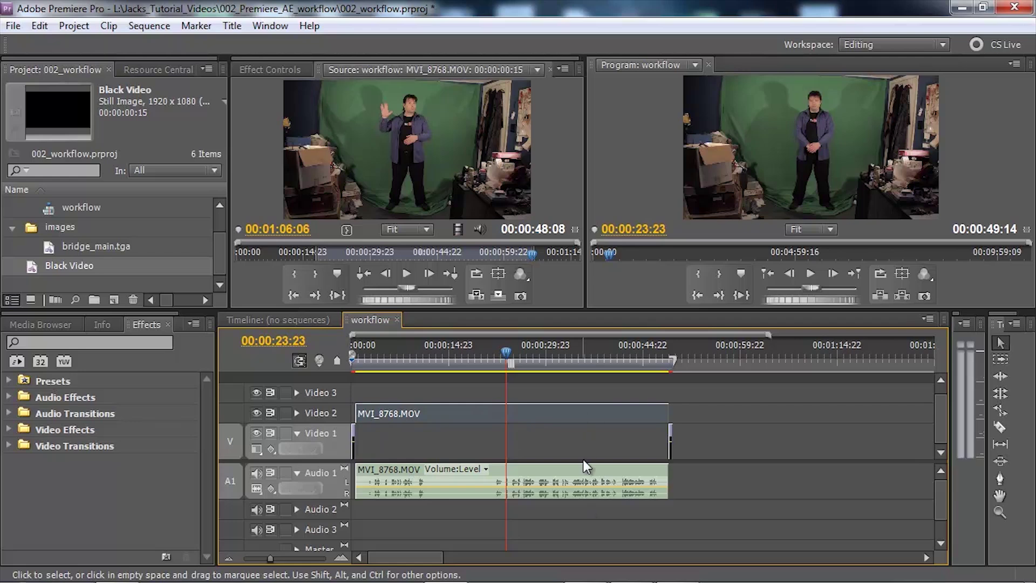
Place bridge_main.tga on Video 1 beneath MVI_8768.MOV, filling the gap between the two black video clips
left_click(548, 441)
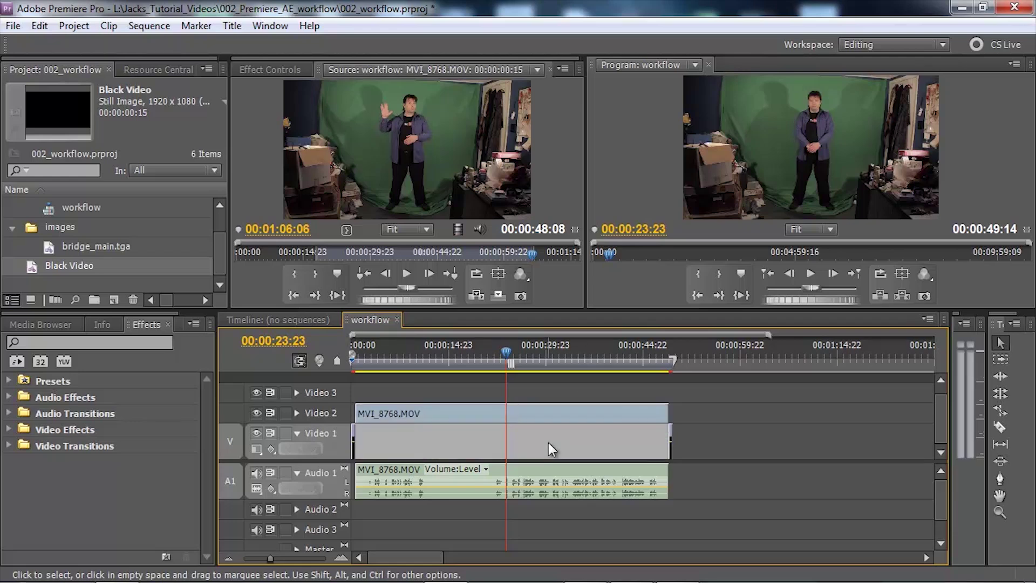
left_click(549, 442)
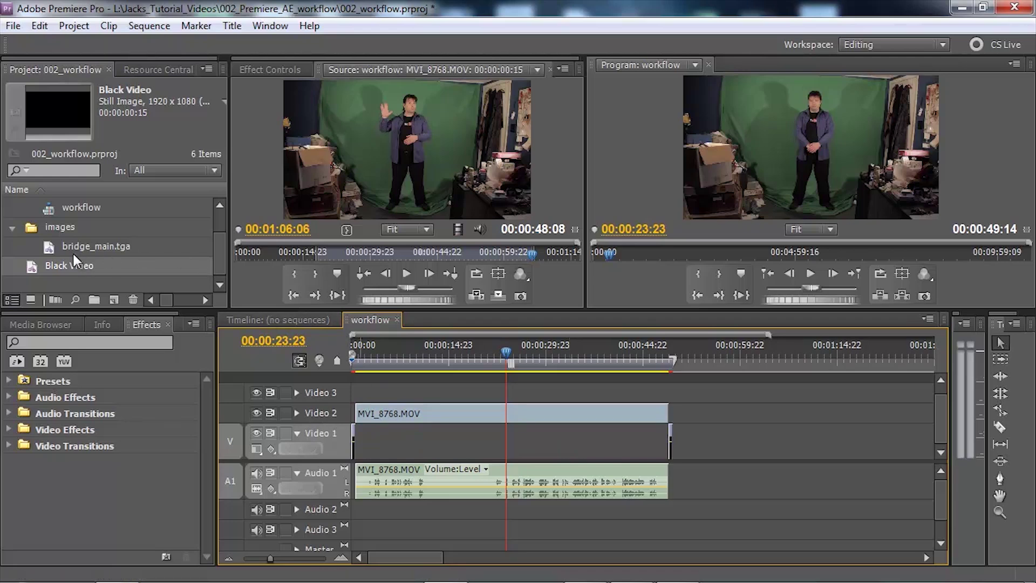
left_click(49, 249)
left_click_drag(50, 249, 668, 432)
left_click(471, 358)
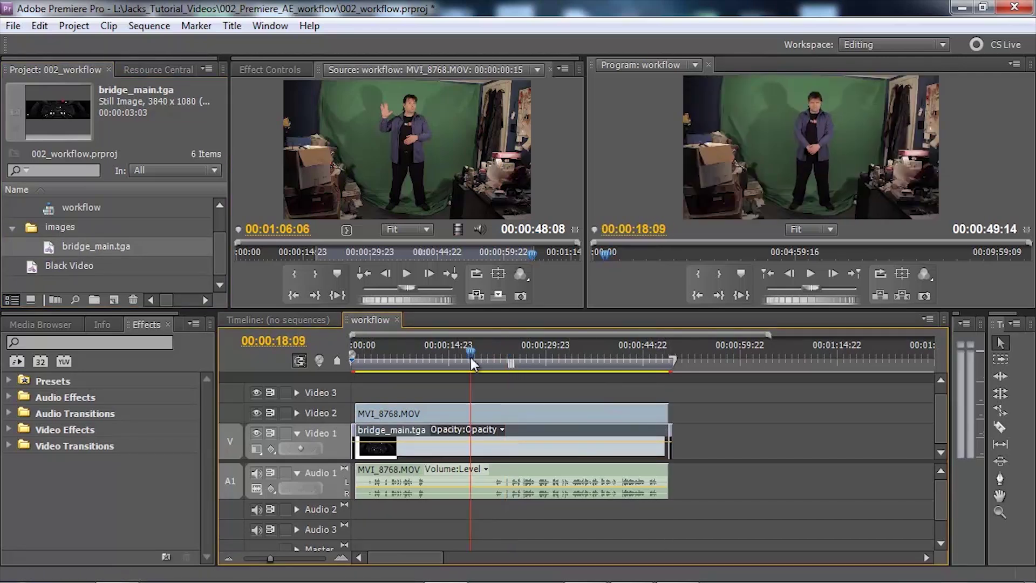
Select the MVI_8768.MOV clip on Video 2, search the effects for green, and clear the search
left_click(502, 413)
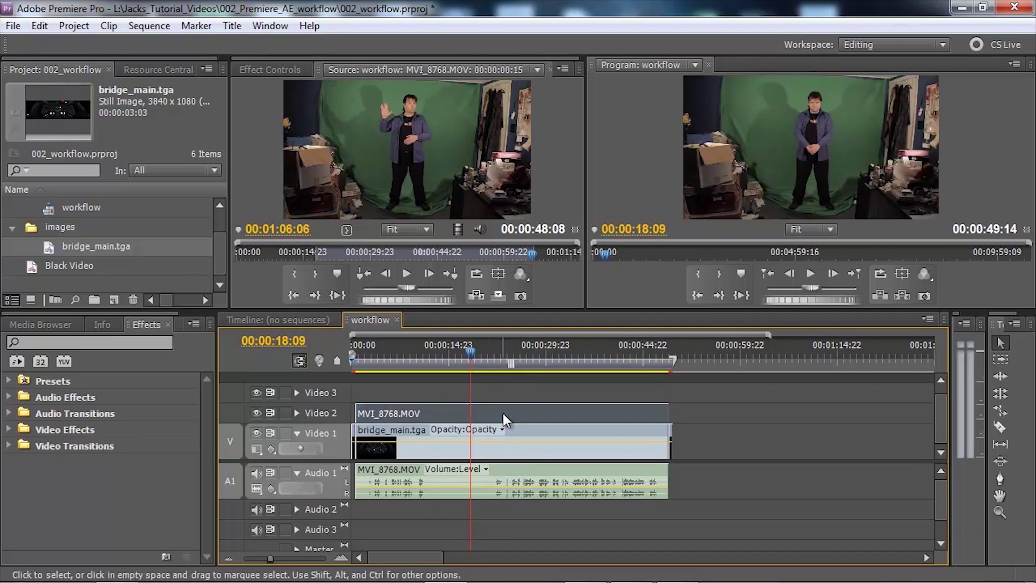
left_click(145, 345)
type("green")
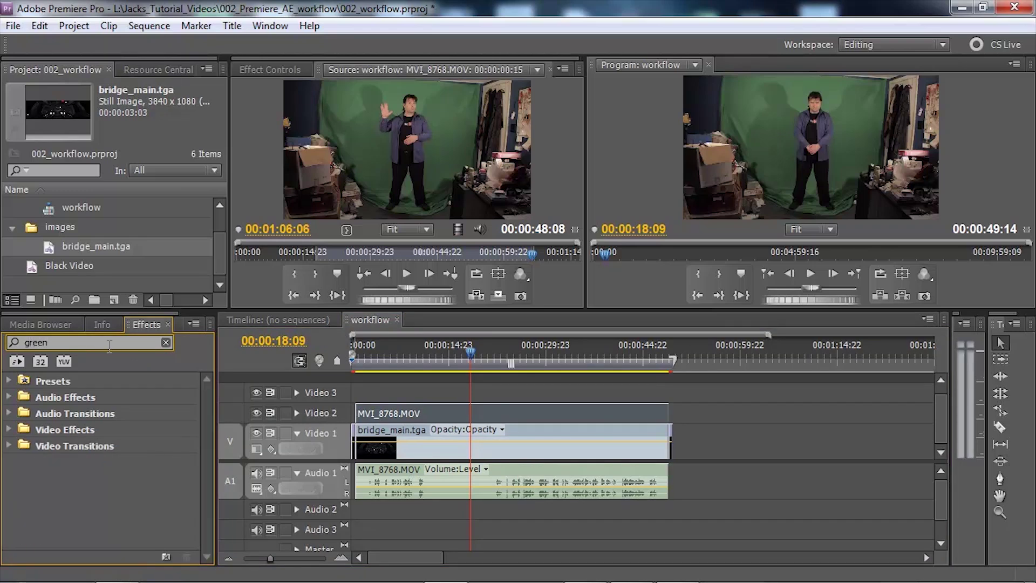
double_click(67, 342)
left_click(165, 343)
Browse the Video Effects categories and examine the effects in the Keying folder
left_click(9, 430)
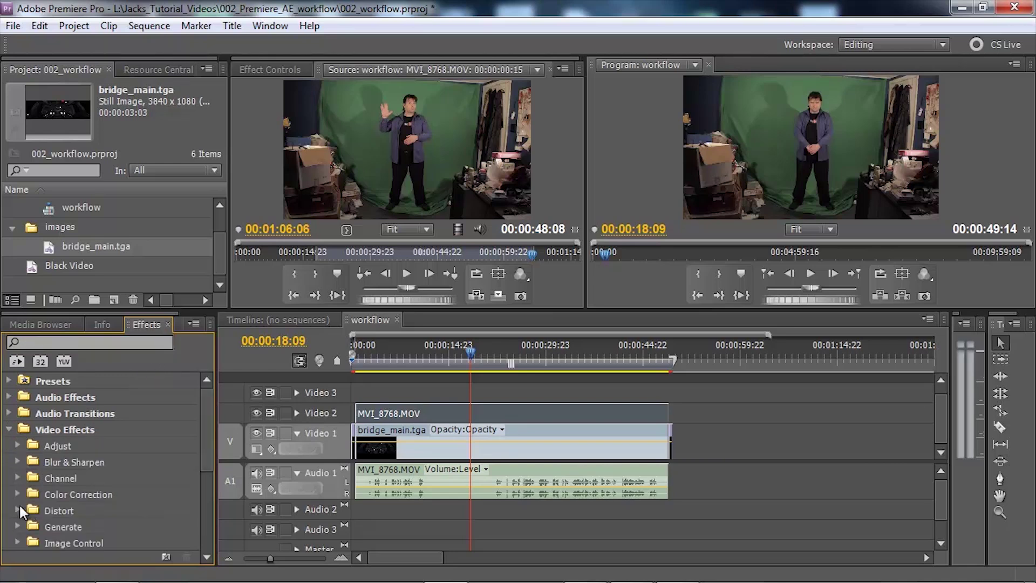
scroll(204, 422, "down", 5)
scroll(207, 474, "down", 2)
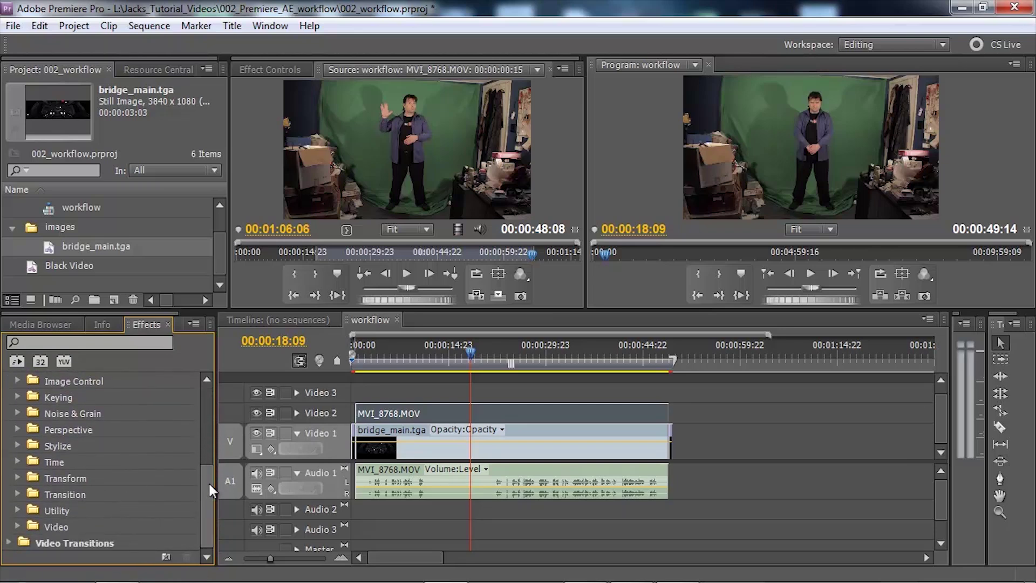
left_click_drag(208, 482, 207, 434)
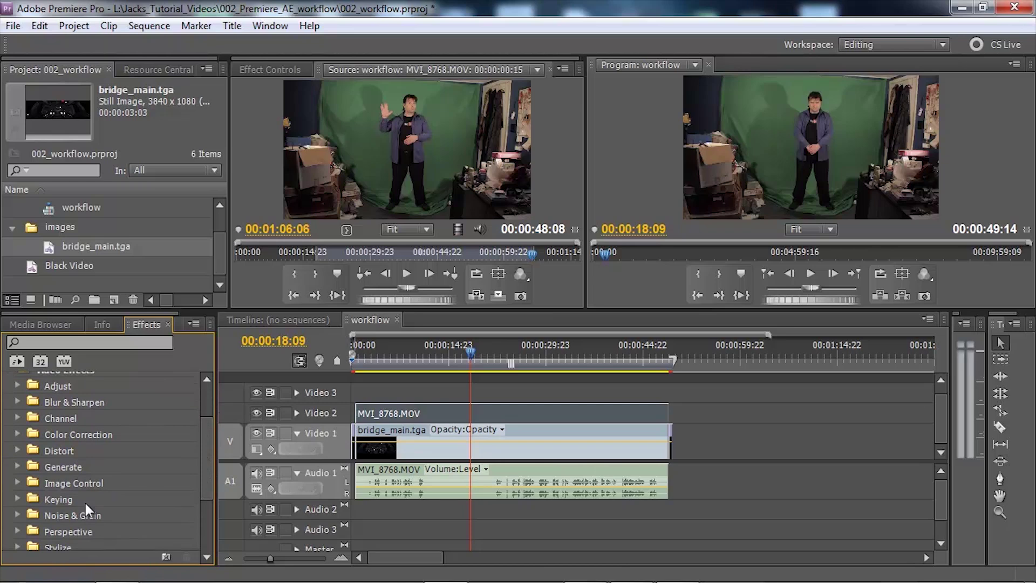
left_click(17, 499)
scroll(196, 432, "down", 2)
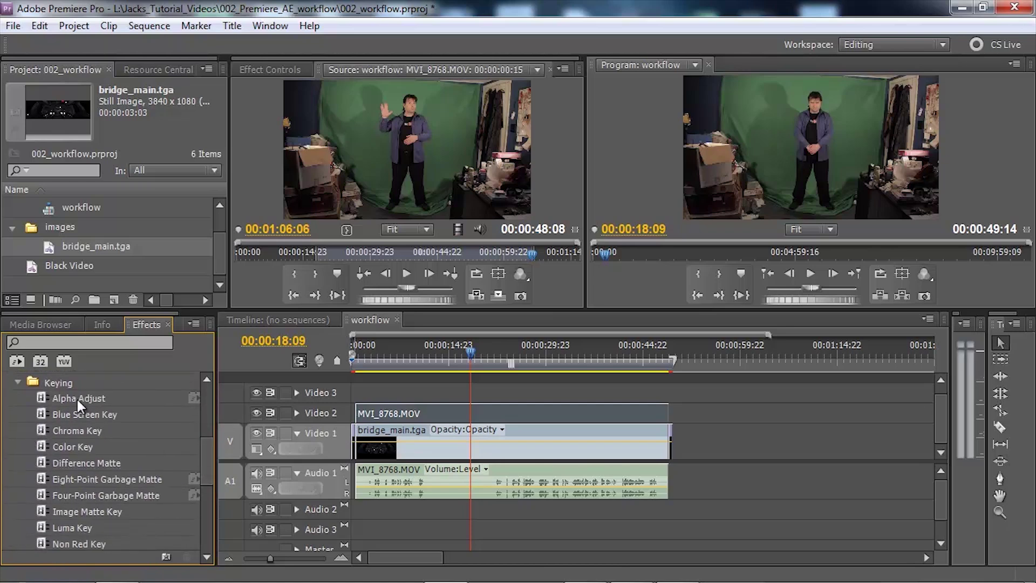
Search the effects for chrom and apply the Chroma Key effect to the MVI_8768.MOV clip on Video 2
left_click(85, 340)
type("chrom")
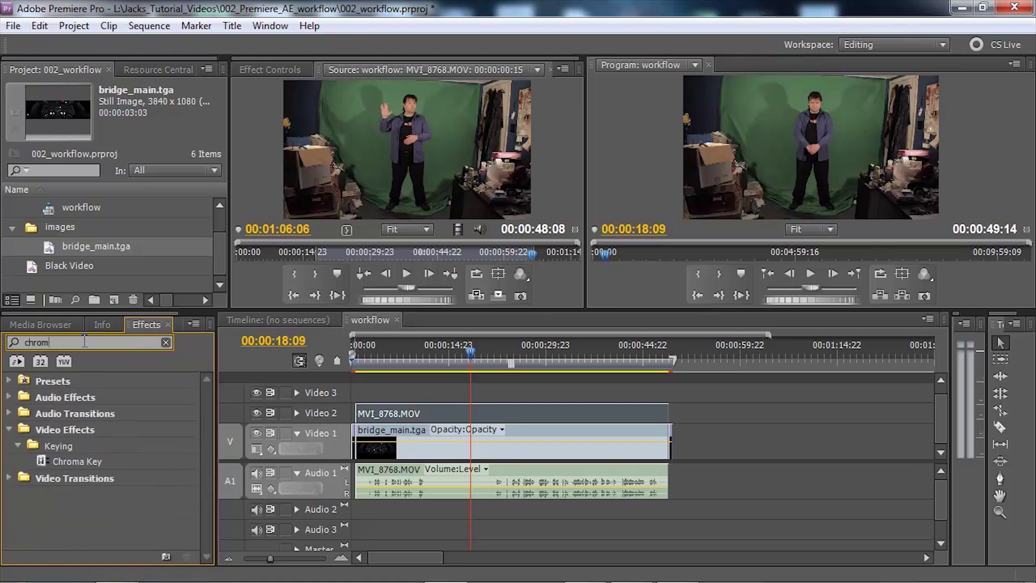
left_click_drag(74, 456, 529, 420)
left_click(532, 413)
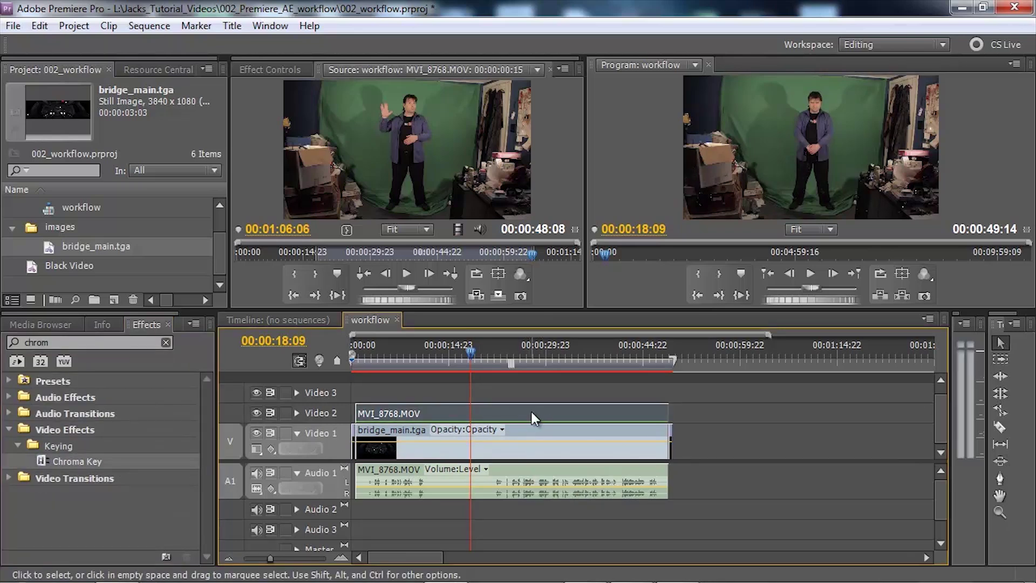
Sample the green backdrop as the Chroma Key color and set Similarity to 4.0% and Blend to 11.0%
left_click(273, 71)
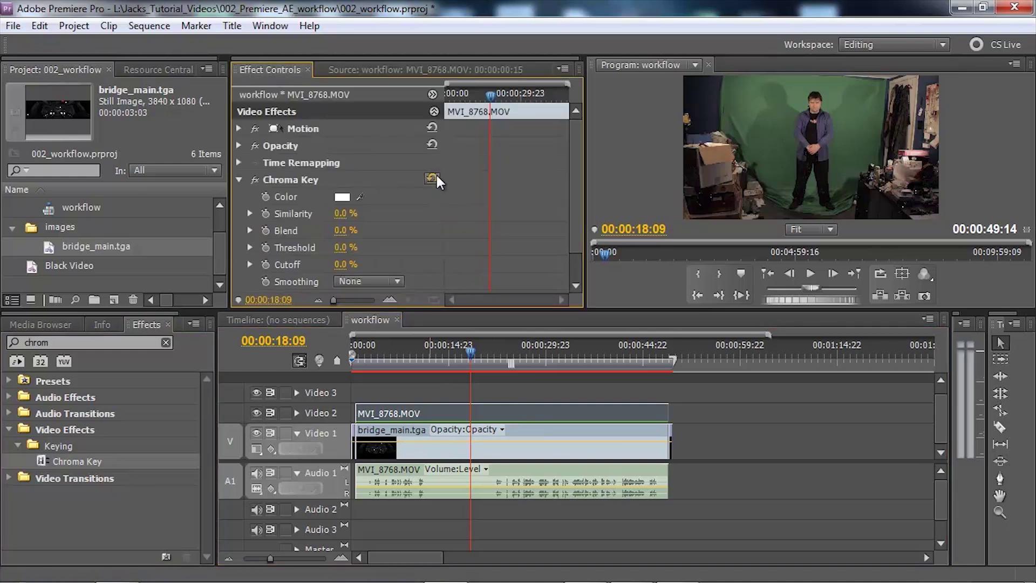
left_click_drag(361, 196, 846, 150)
left_click(853, 124)
left_click_drag(343, 219, 354, 265)
scroll(574, 170, "down", 2)
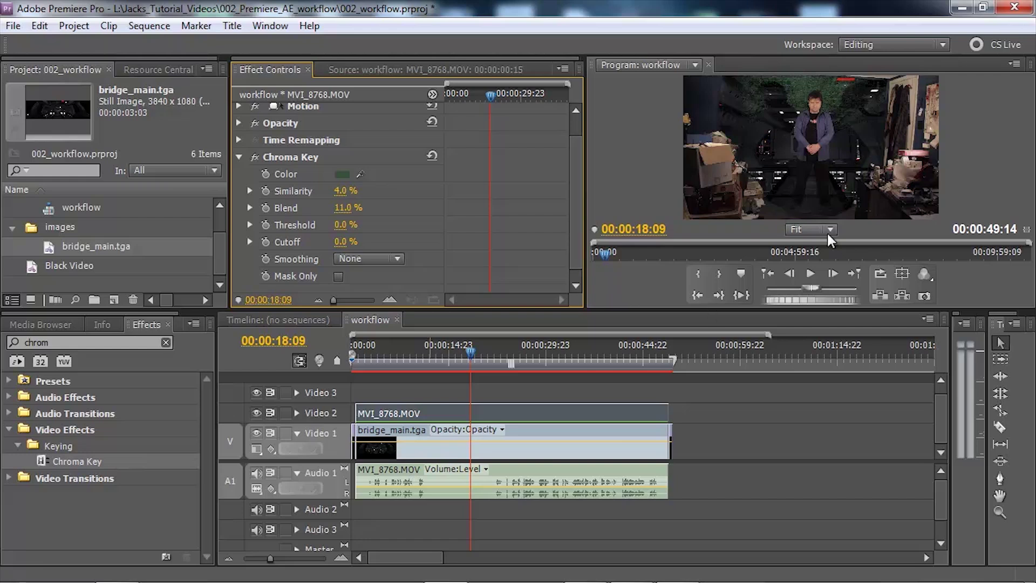
Play back the keyed footage from about 11 seconds to check the Chroma Key result
left_click(423, 352)
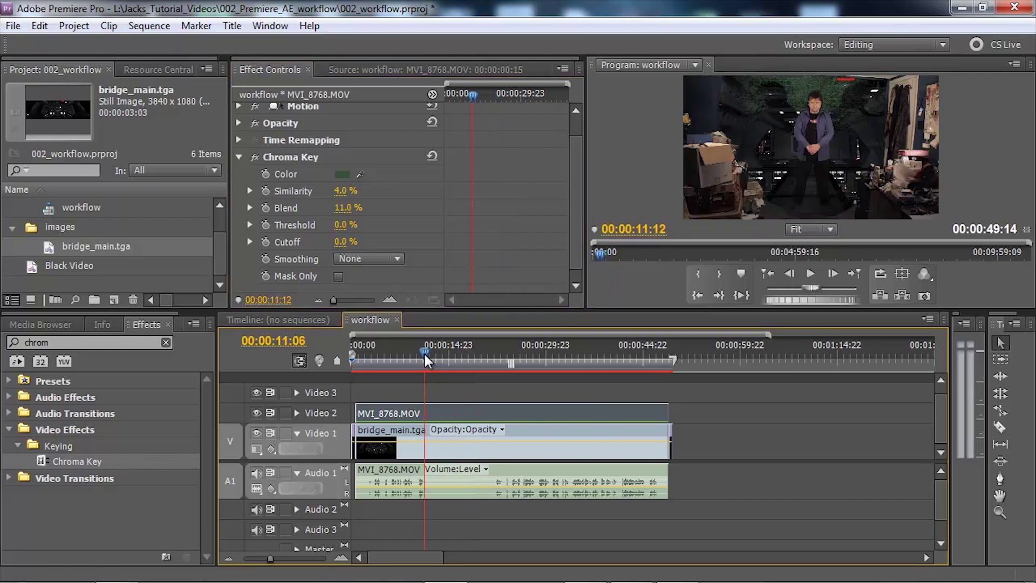
key("space")
key("space")
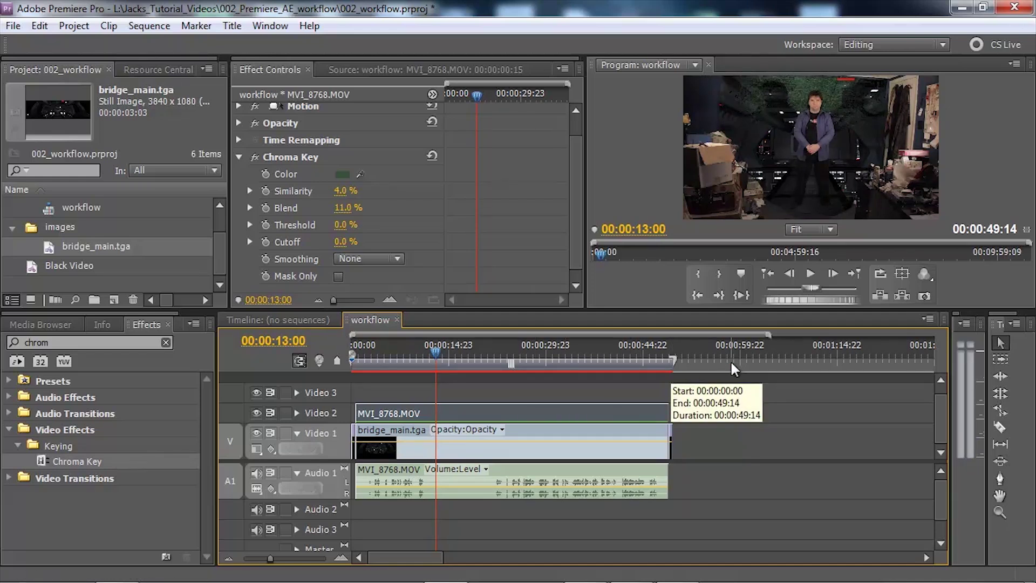
key("space")
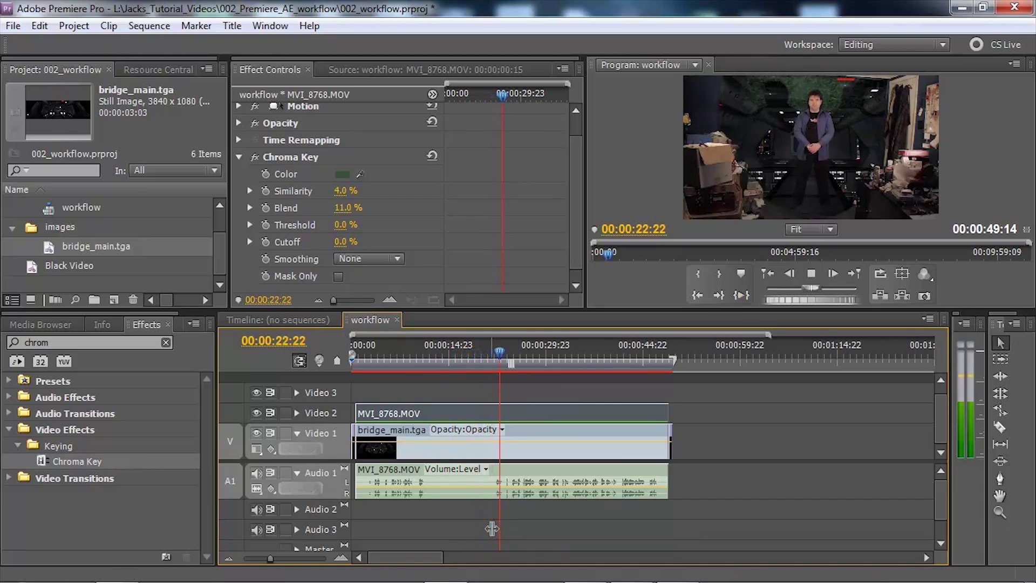
key("space")
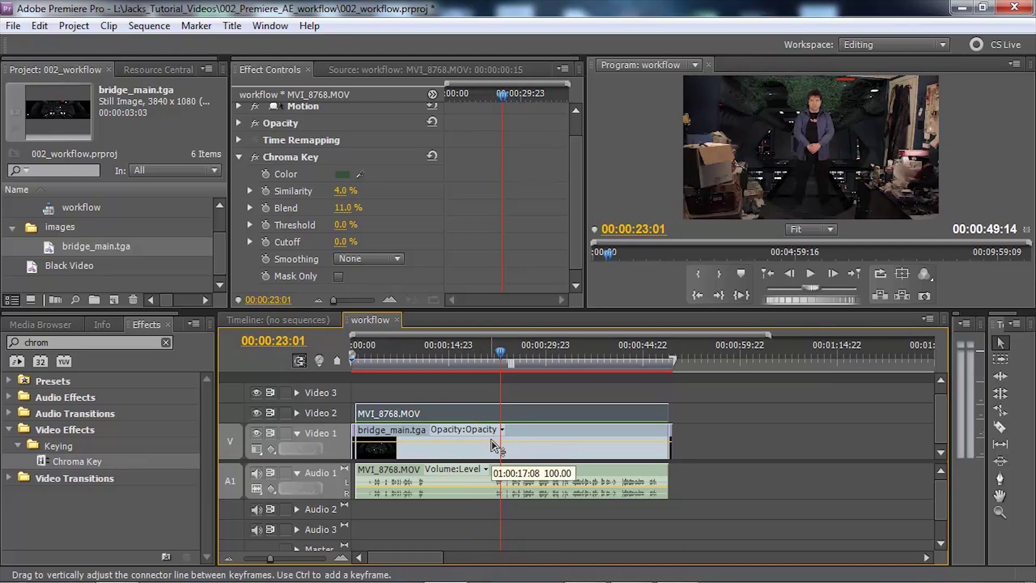
Remove the Chroma Key effect from the MVI_8768.MOV clip
left_click(472, 351)
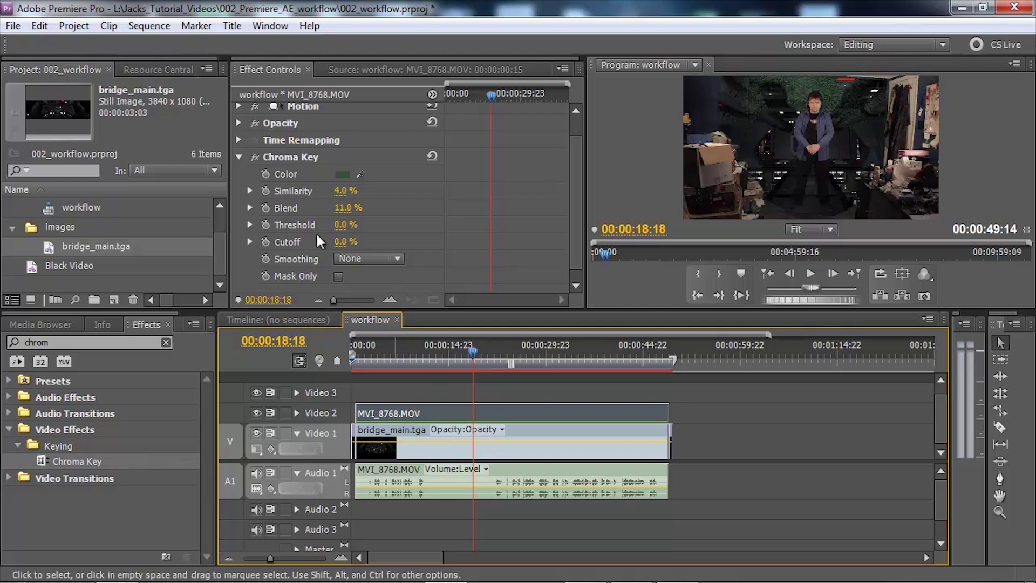
left_click(279, 157)
key("Delete")
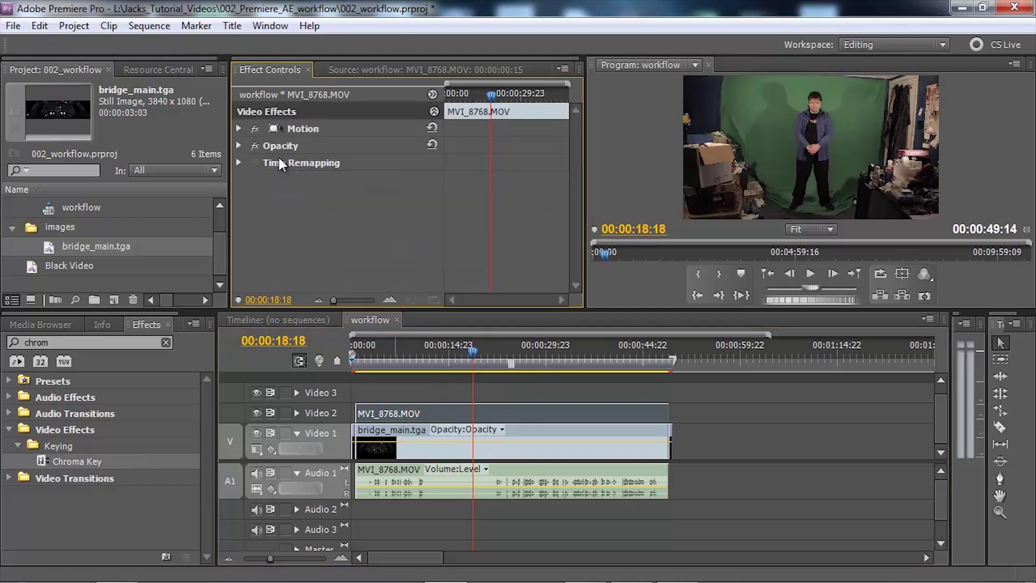
Set the opacity of the MVI_8768.MOV clip to 50% and preview the blend at 00:00:15:00
left_click(281, 146)
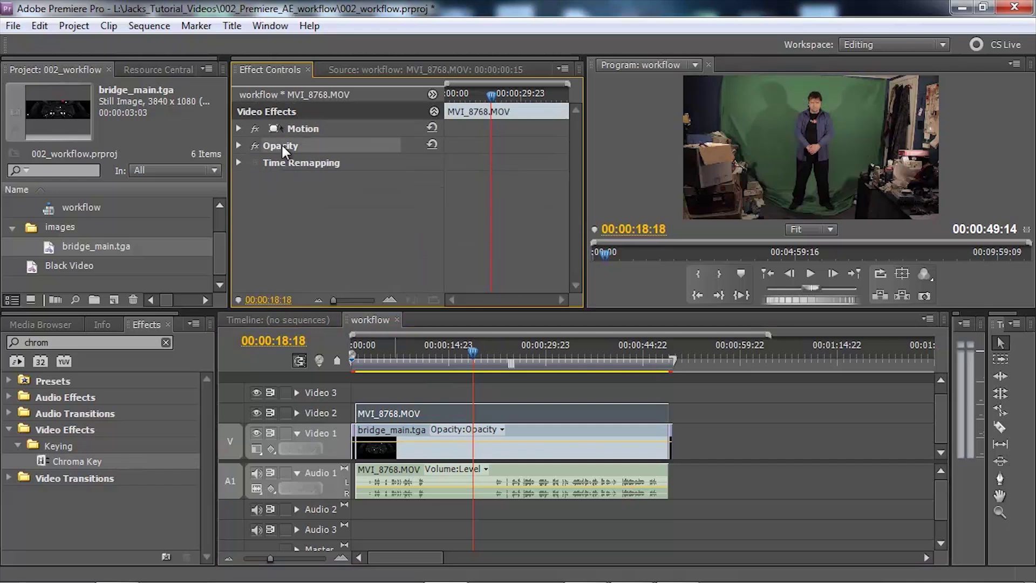
left_click(240, 143)
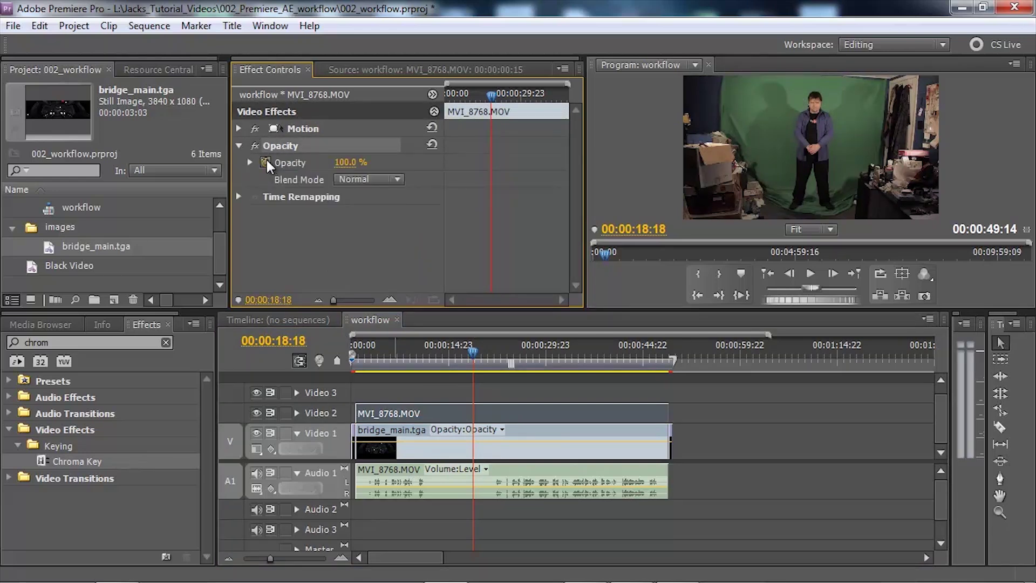
left_click(350, 162)
type("50")
key("Return")
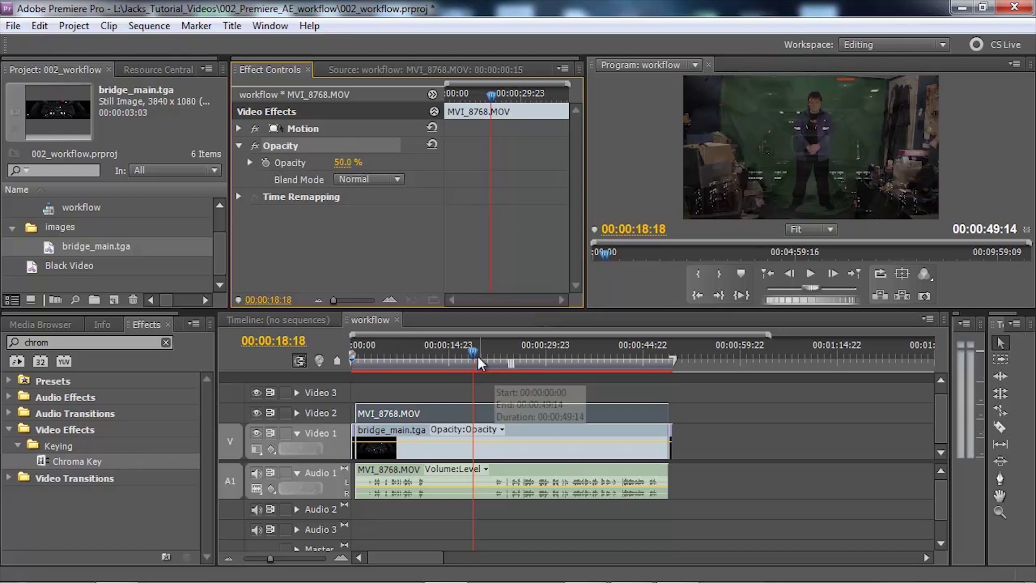
left_click_drag(471, 351, 447, 352)
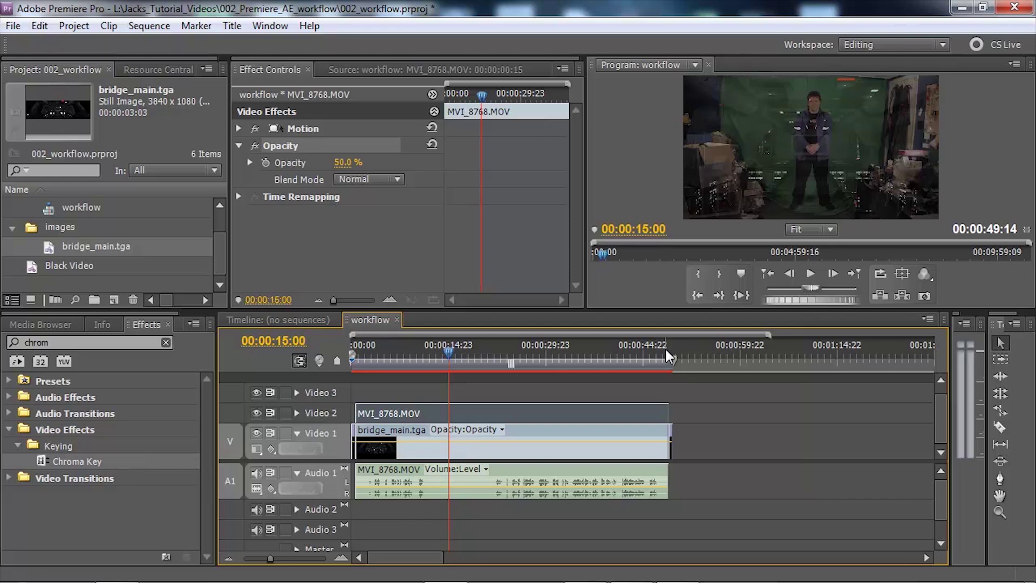
Select the MVI_8768.MOV and bridge_main.tga clips and try to replace them with an After Effects composition
left_click(708, 397)
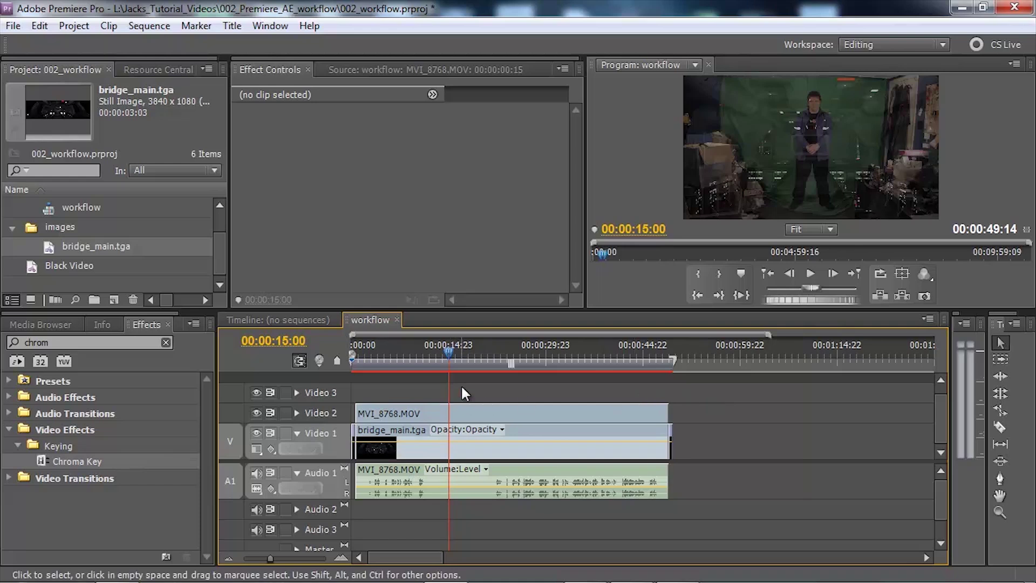
left_click_drag(460, 384, 545, 436)
left_click(507, 390)
left_click_drag(507, 390, 548, 437)
right_click(548, 432)
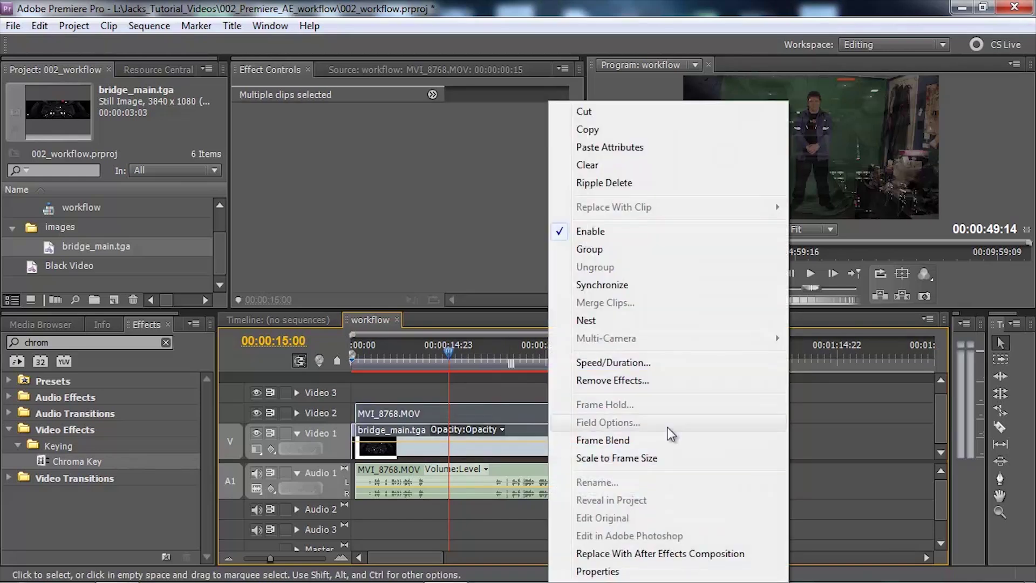
left_click(672, 556)
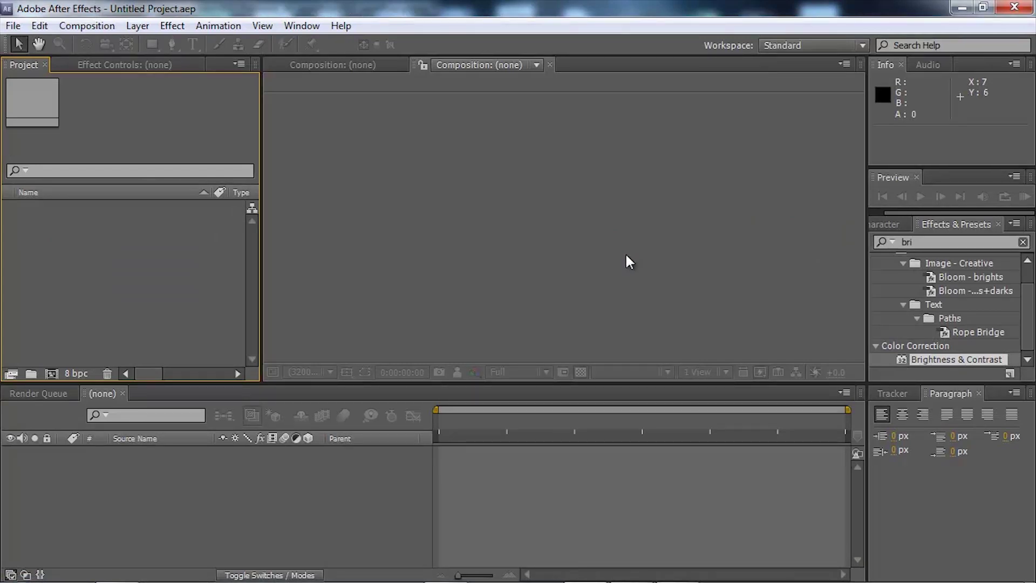
In After Effects, import MVI_8768.MOV from the footage folder and create a composition from it
double_click(139, 257)
left_click(135, 162)
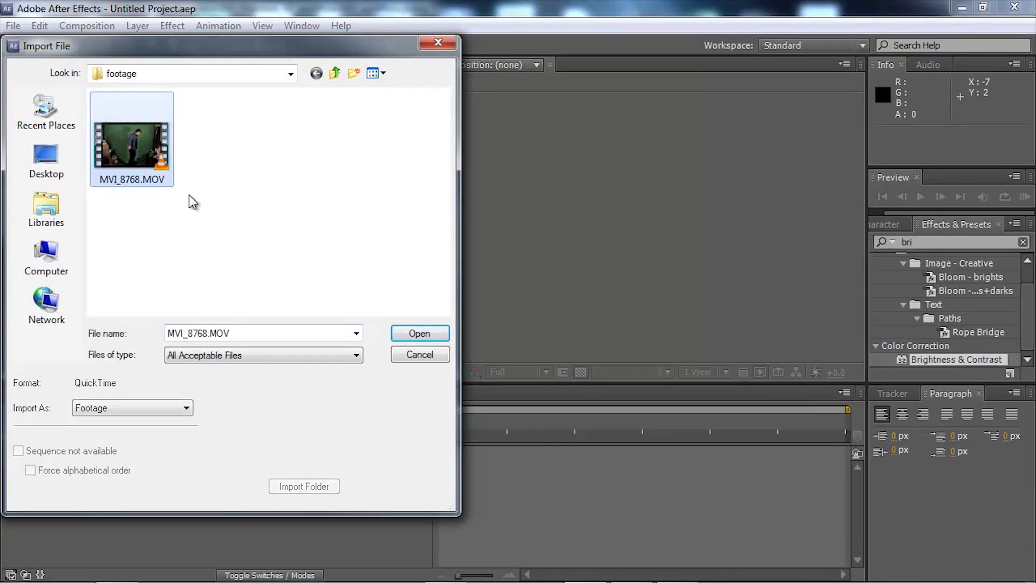
left_click(413, 336)
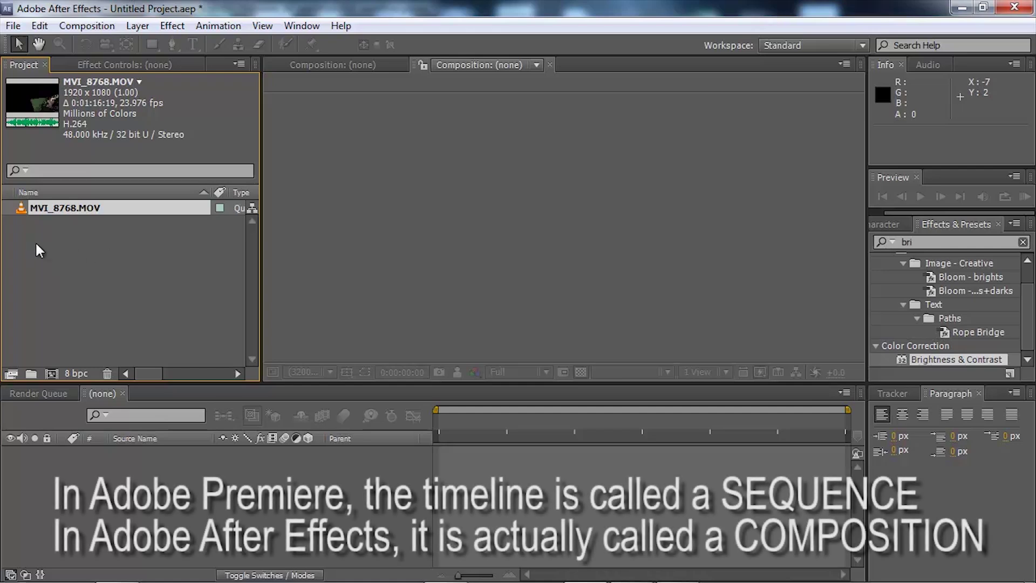
left_click_drag(25, 216, 51, 374)
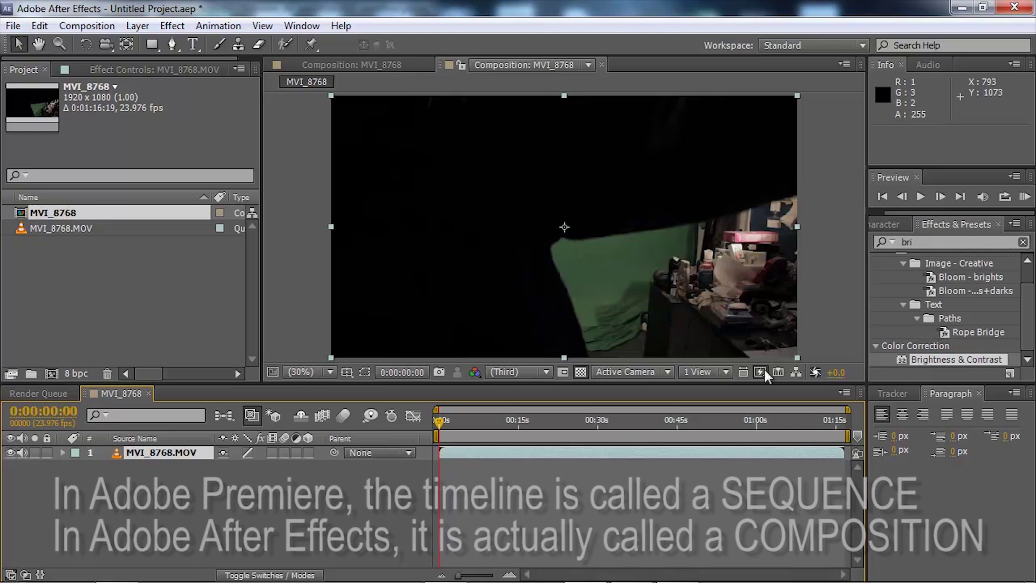
Delete the MVI_8768.MOV layer from the new composition
left_click(131, 497)
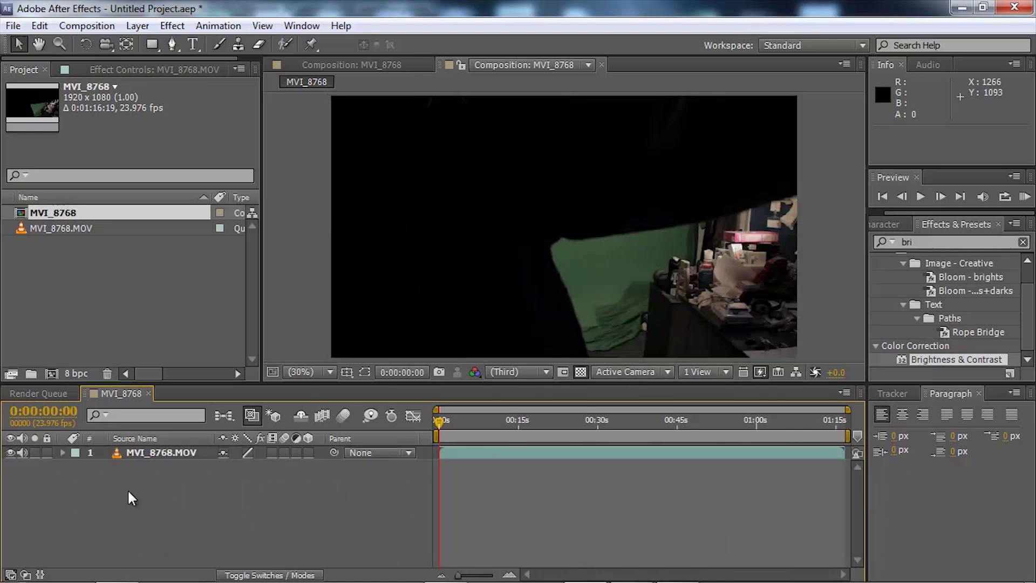
left_click(157, 456)
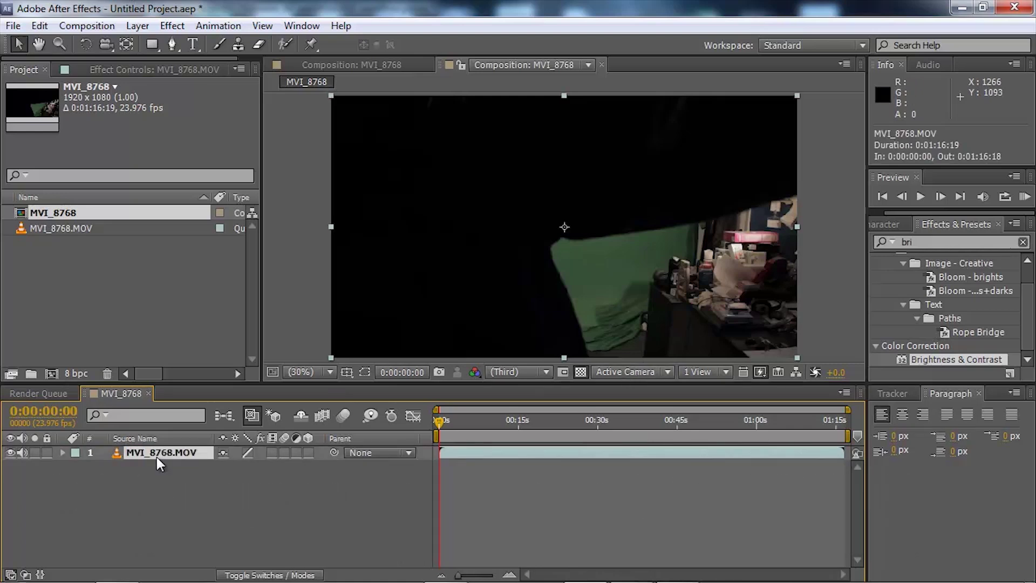
key("Delete")
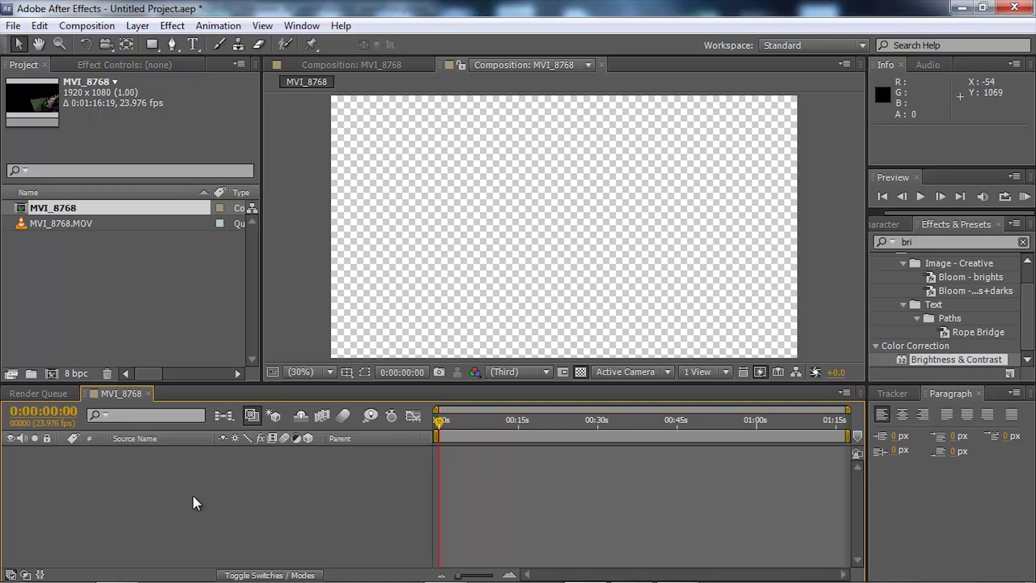
Copy the MVI_8768.MOV and bridge_main.tga clips from the Premiere Pro timeline and paste them into the After Effects composition
left_click(446, 565)
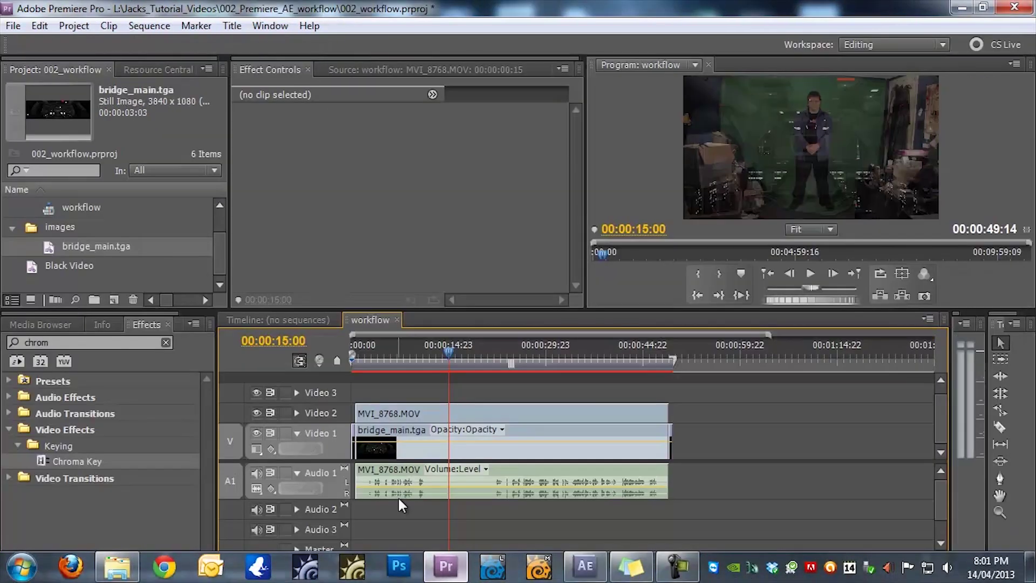
left_click_drag(481, 383, 507, 439)
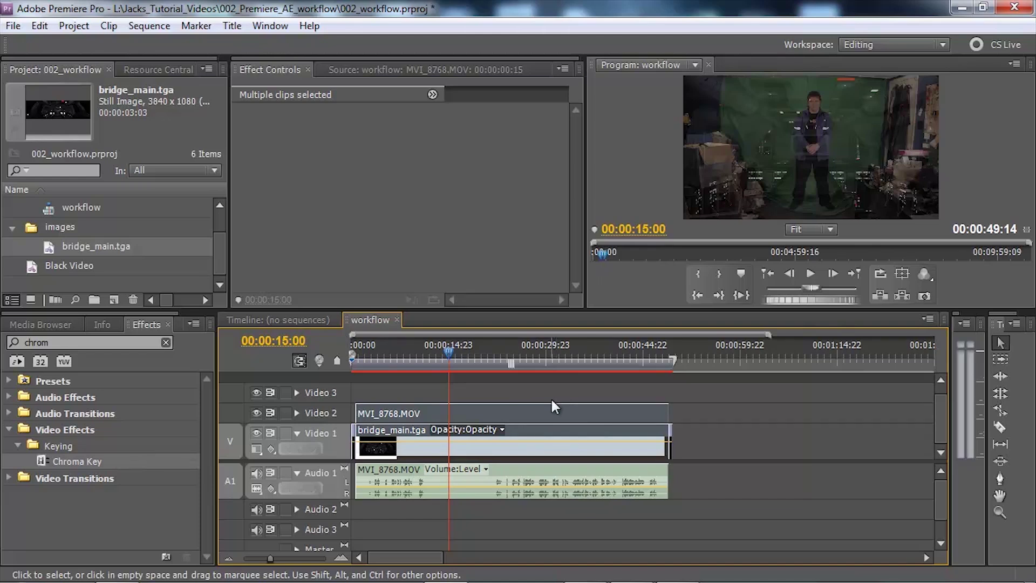
left_click(598, 570)
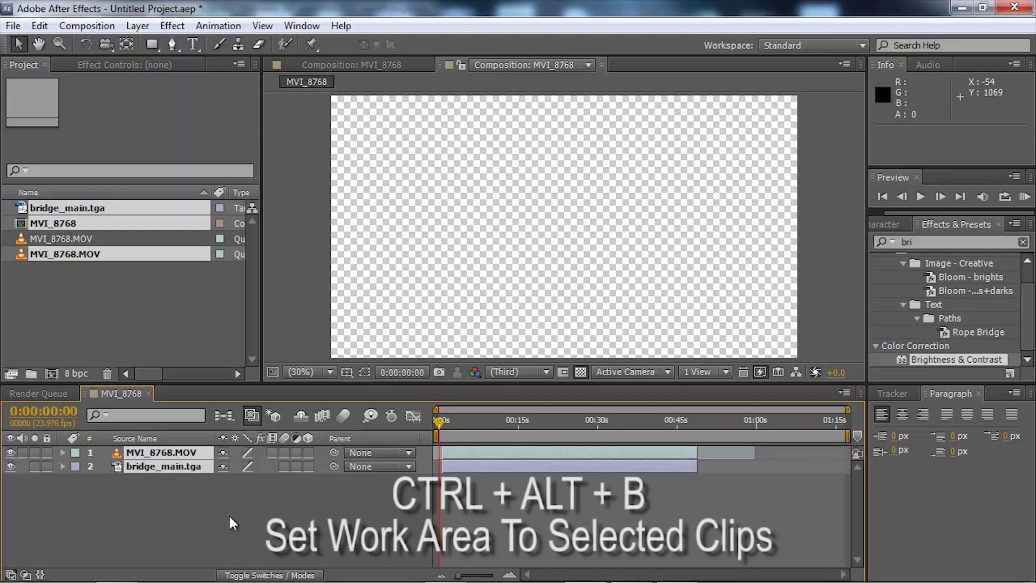
Set the work area to the selected layers and trim the composition to it
key("ctrl+alt+b")
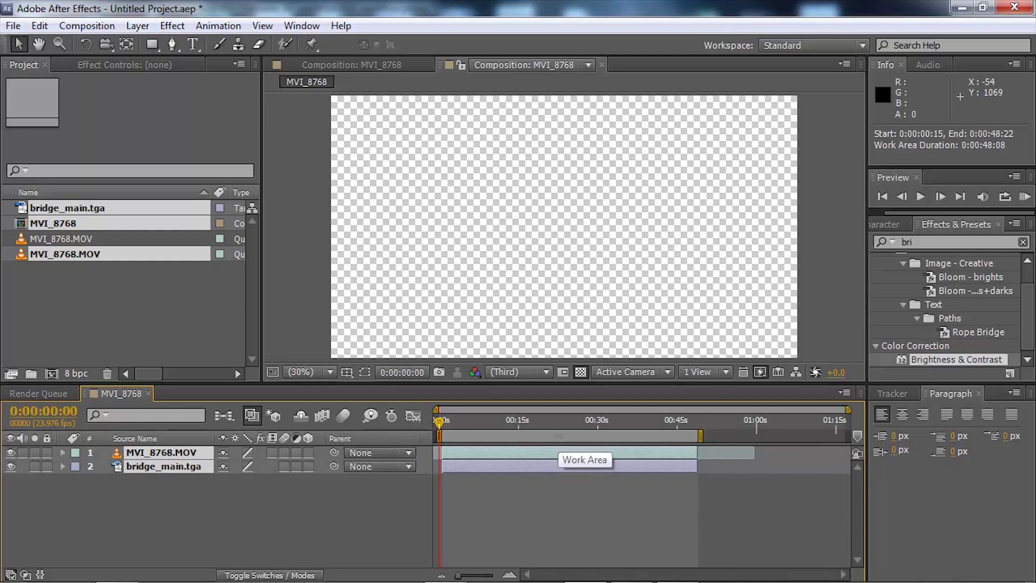
right_click(558, 435)
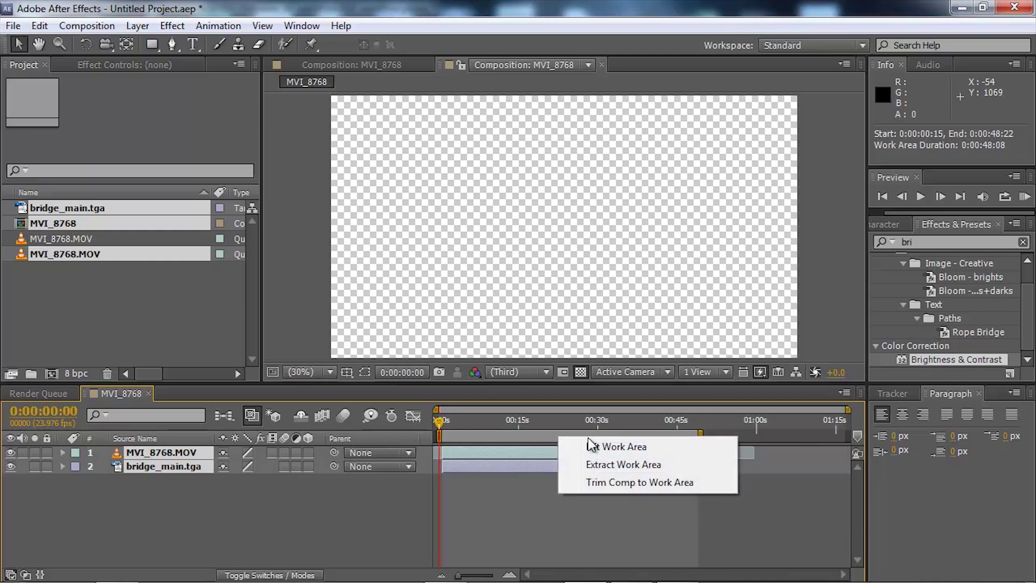
left_click(623, 484)
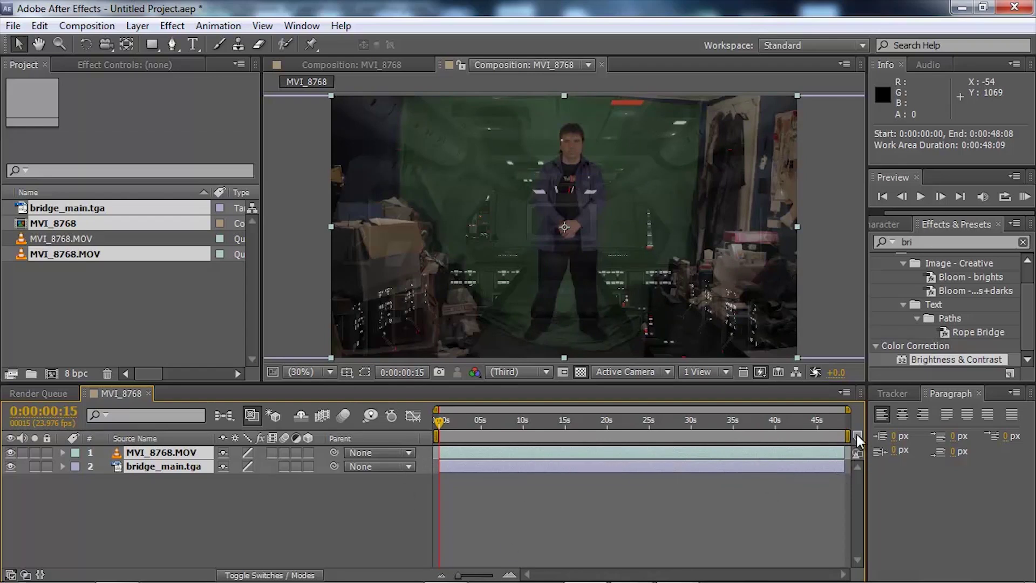
Set the opacity of the MVI_8768.MOV layer to 100%
left_click(251, 513)
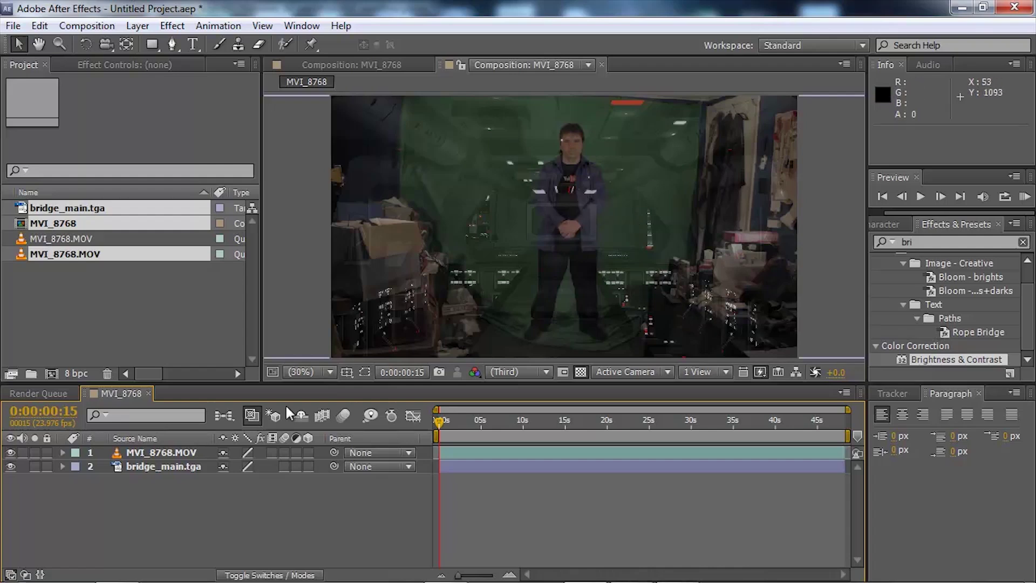
left_click(163, 452)
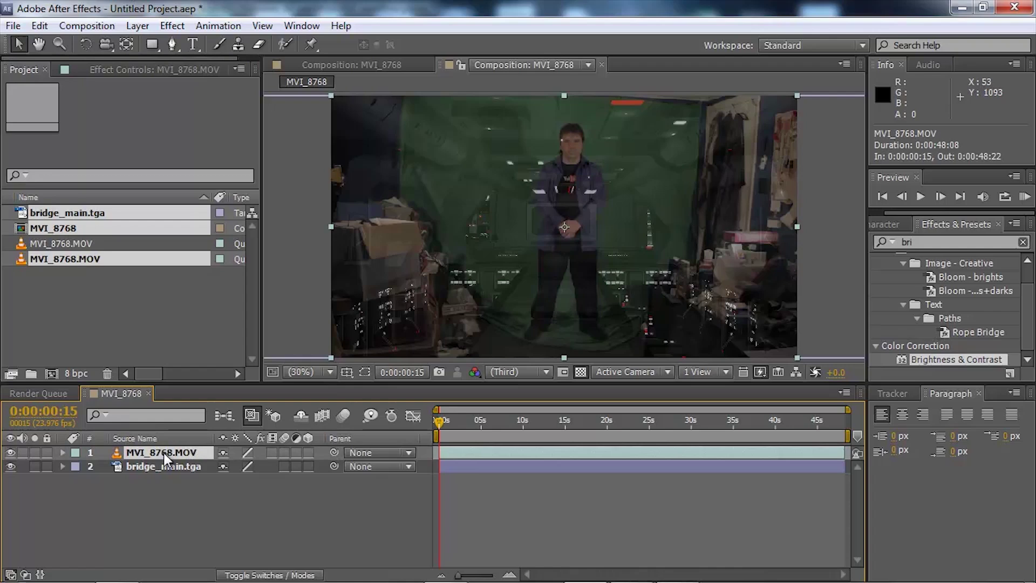
key("t")
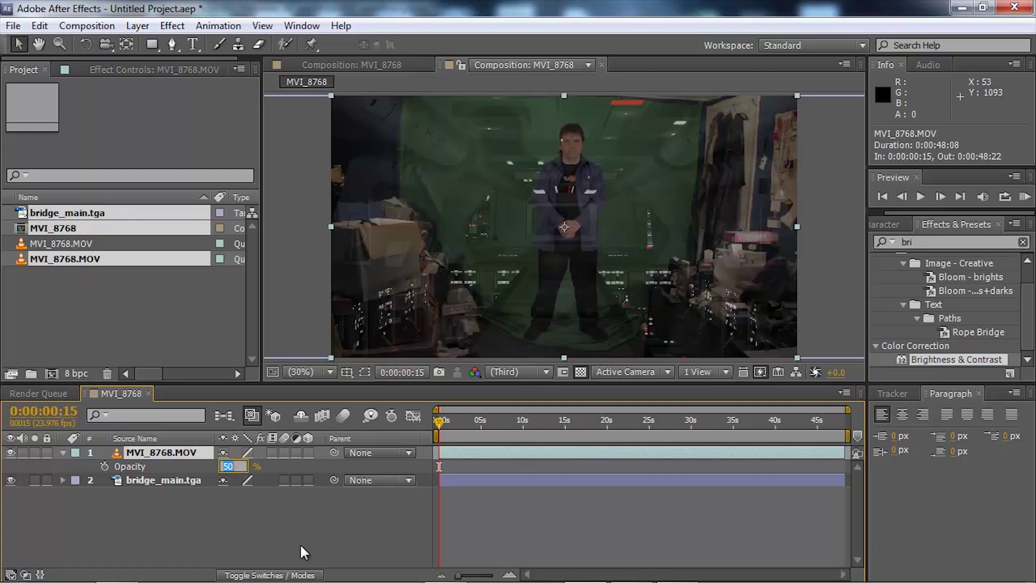
type("100")
key("Return")
left_click(274, 519)
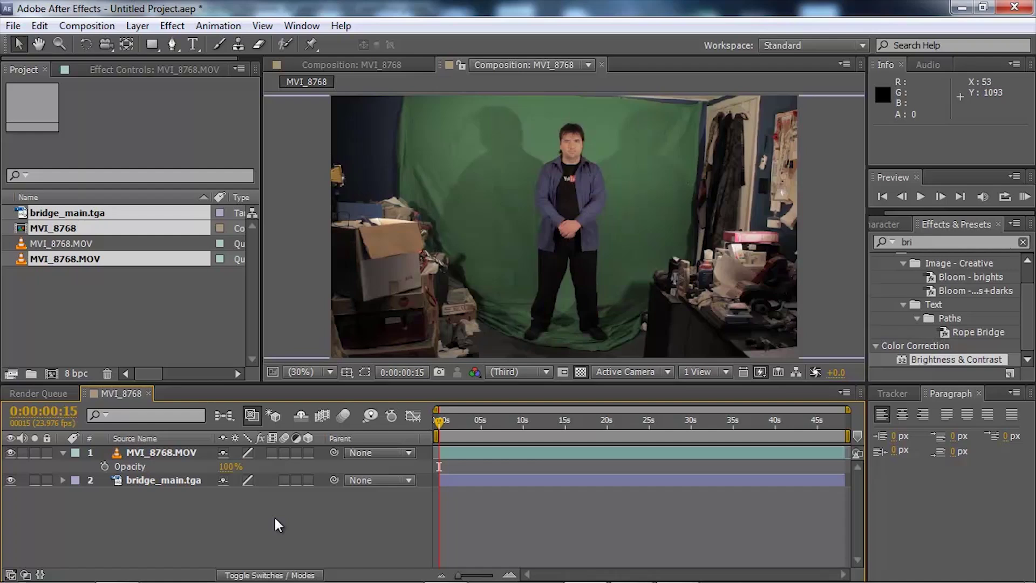
Search the effects and presets by the creator's name and apply the green-screen user preset to the MVI_8768.MOV layer
left_click(929, 243)
type("jack")
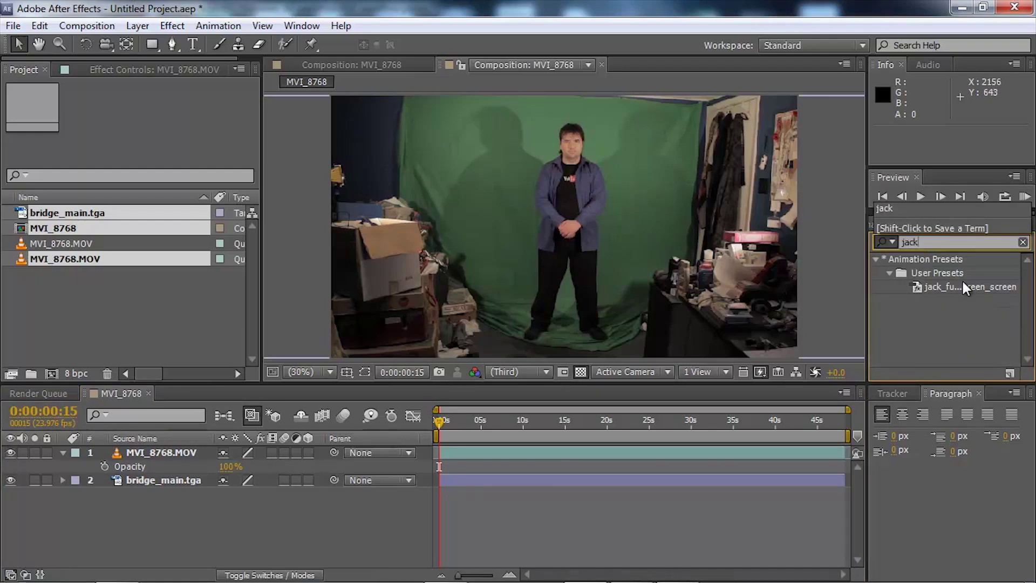
left_click_drag(963, 282, 169, 451)
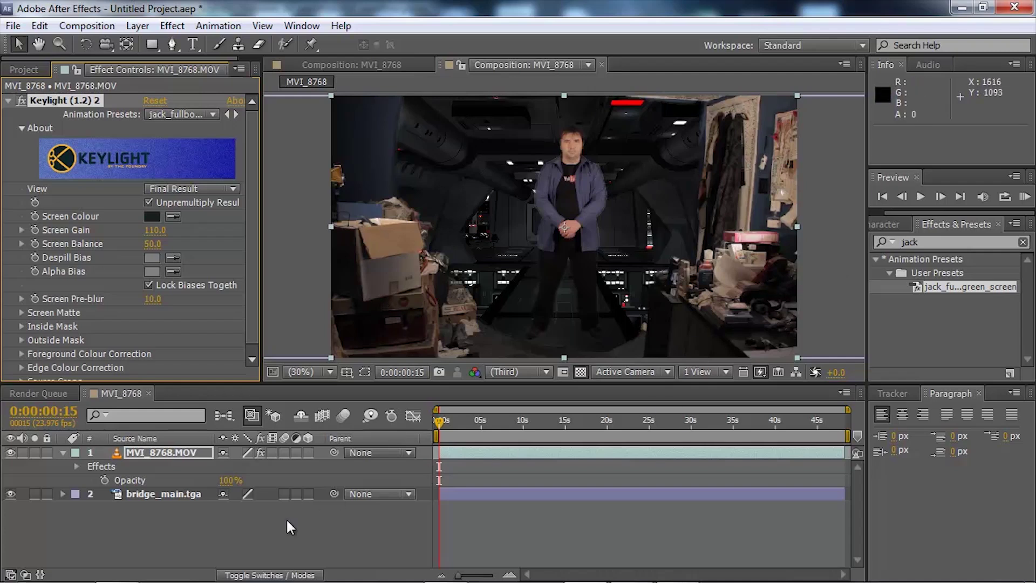
Draw a closed 17-point Pen mask loosely around the man on the MVI_8768.MOV layer and hide the mask outlines
left_click(172, 46)
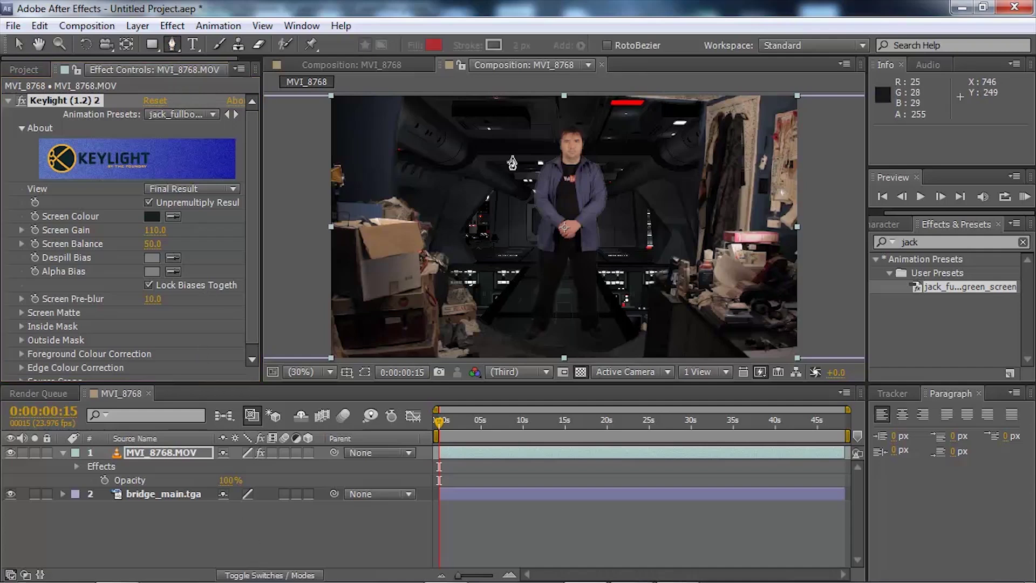
left_click(427, 112)
left_click(427, 187)
left_click(448, 226)
left_click(477, 277)
left_click(500, 308)
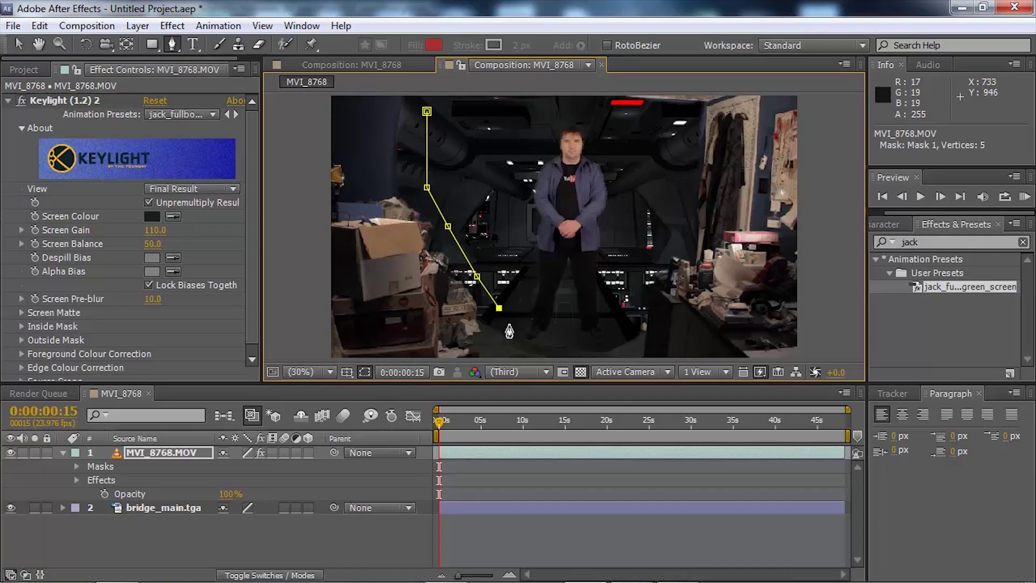
left_click(511, 329)
left_click(522, 337)
left_click(540, 340)
left_click(576, 343)
left_click(599, 345)
left_click(625, 337)
left_click(639, 282)
left_click(654, 243)
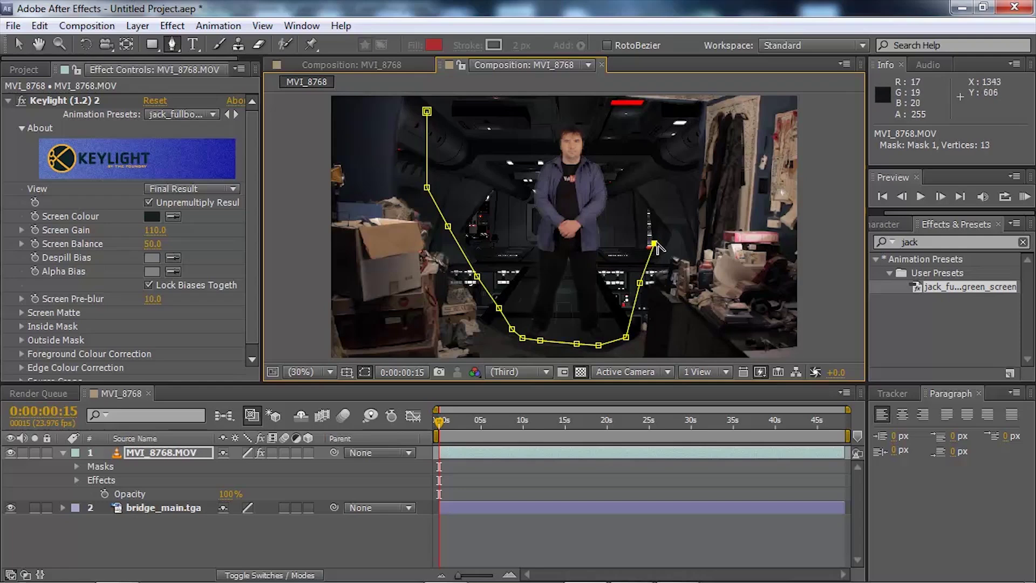
left_click(688, 217)
left_click(680, 129)
left_click(621, 109)
left_click(559, 102)
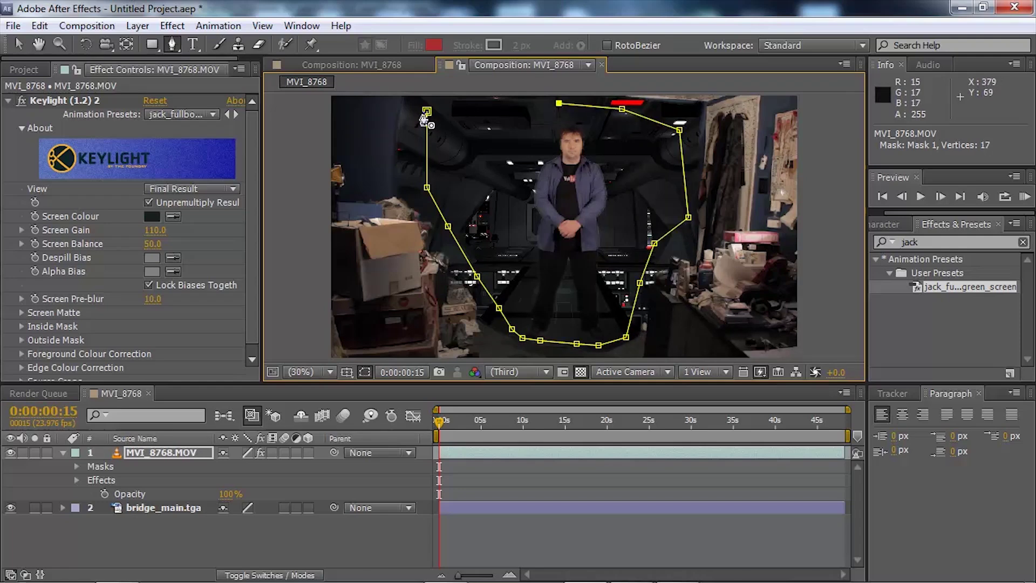
left_click(426, 112)
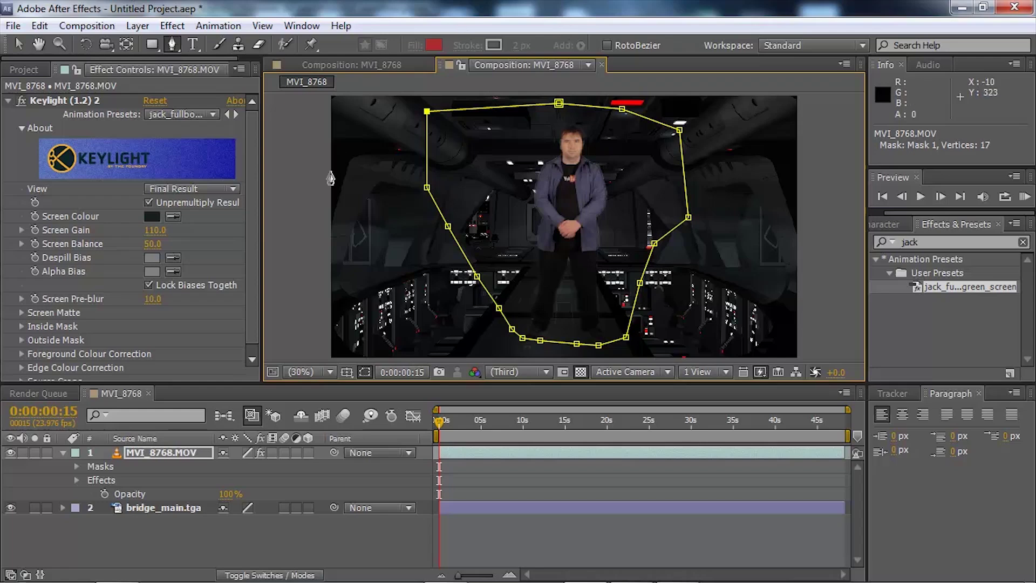
left_click(365, 372)
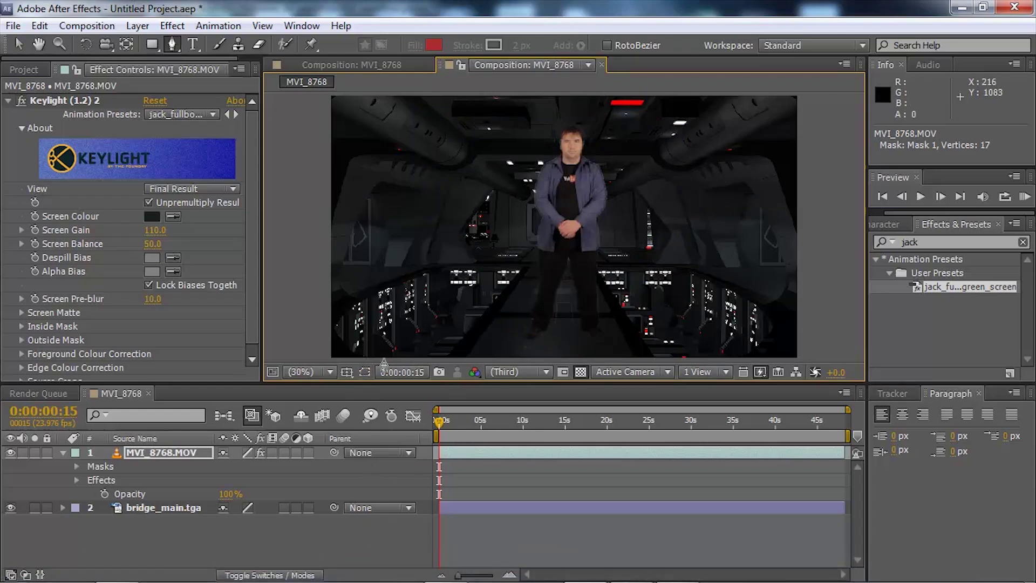
Find the choker effects and apply Simple Choker to the keyed MVI_8768.MOV layer
left_click(326, 372)
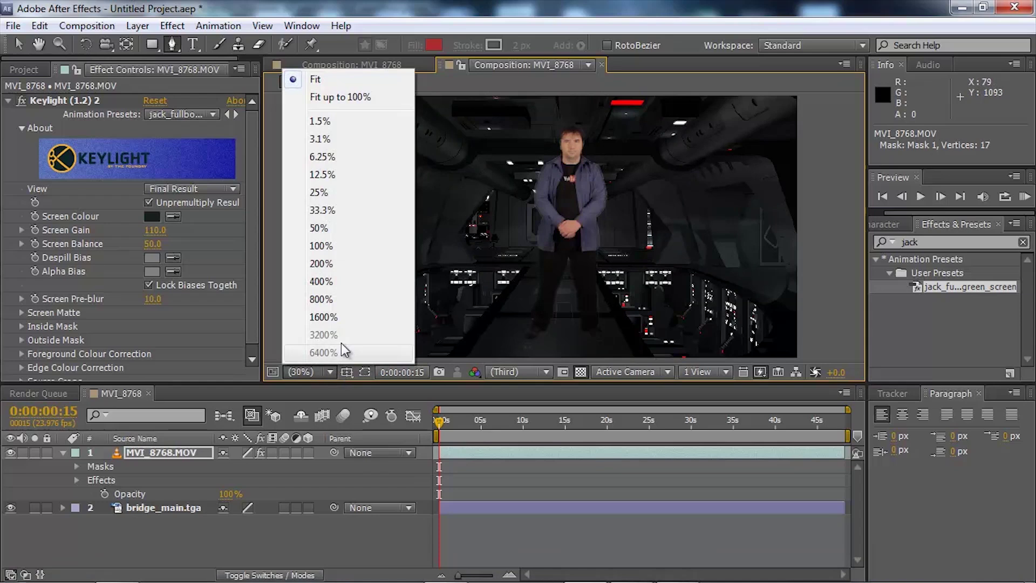
left_click(343, 246)
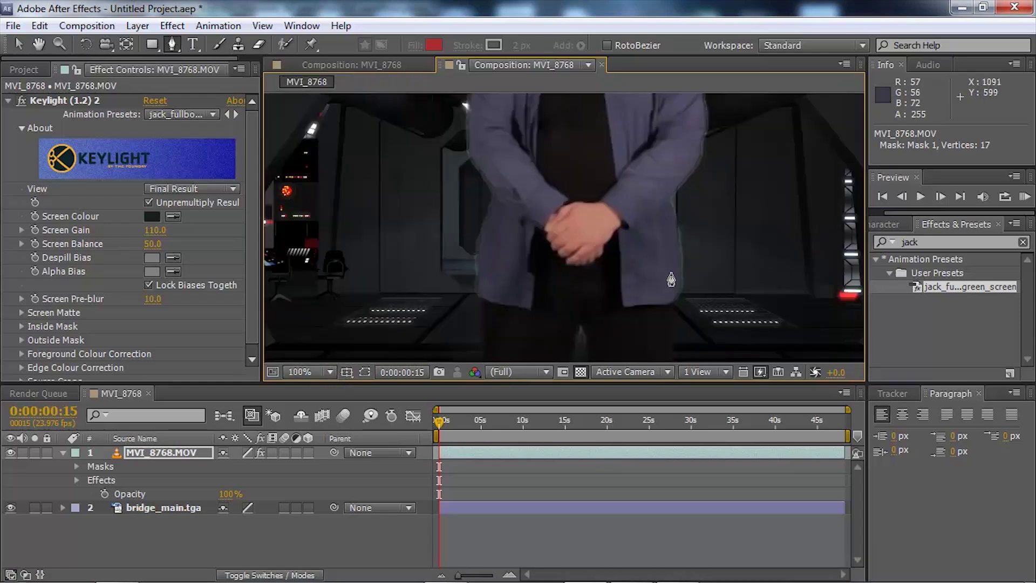
left_click(19, 44)
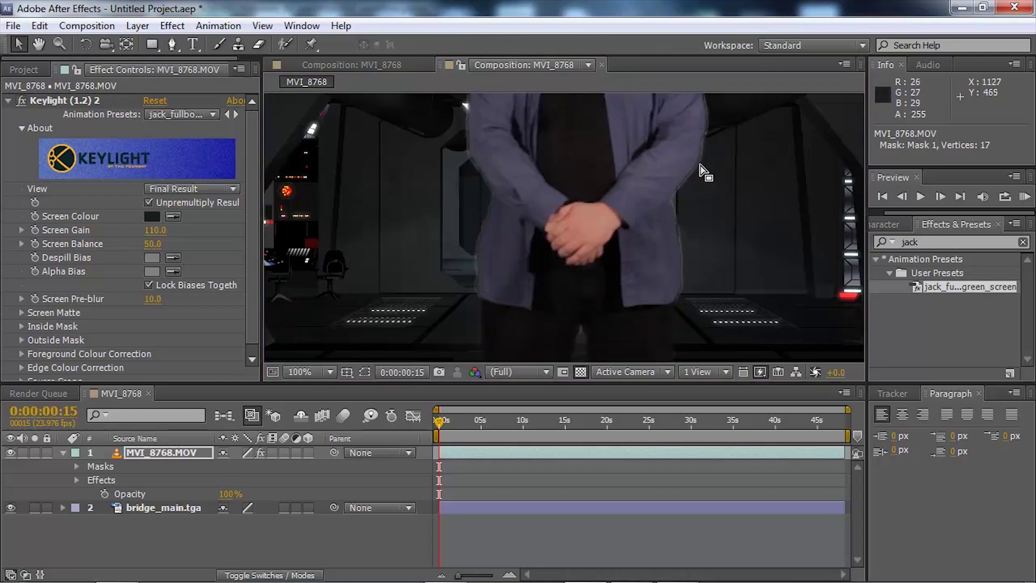
key("space")
left_click_drag(592, 129, 598, 315)
left_click_drag(605, 179, 601, 239)
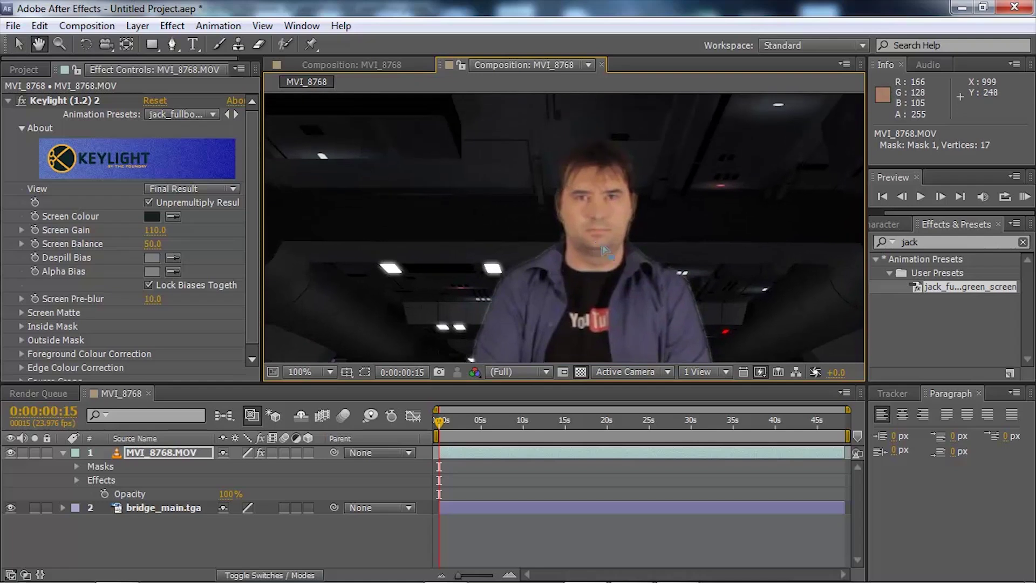
left_click(929, 242)
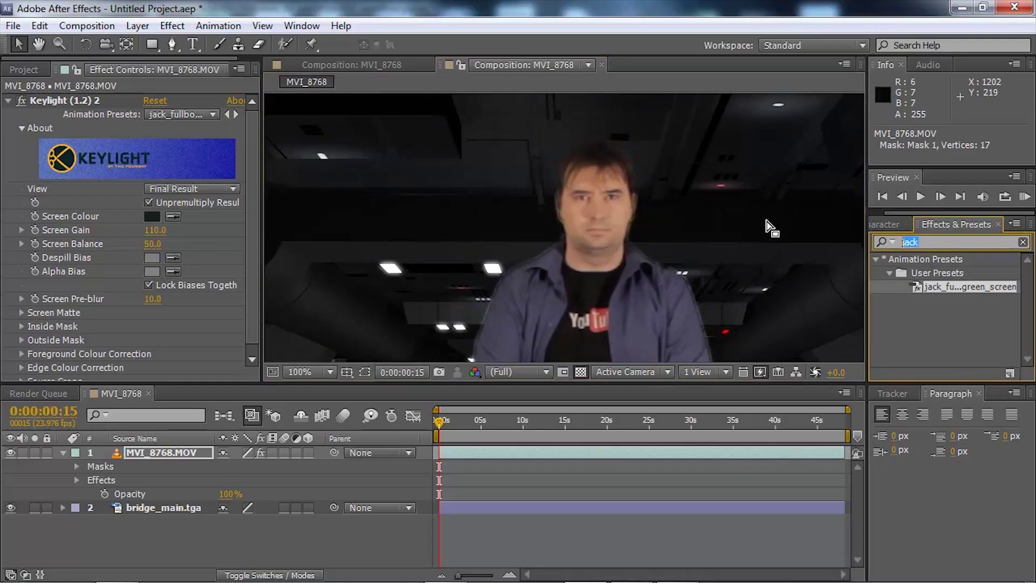
type("chok")
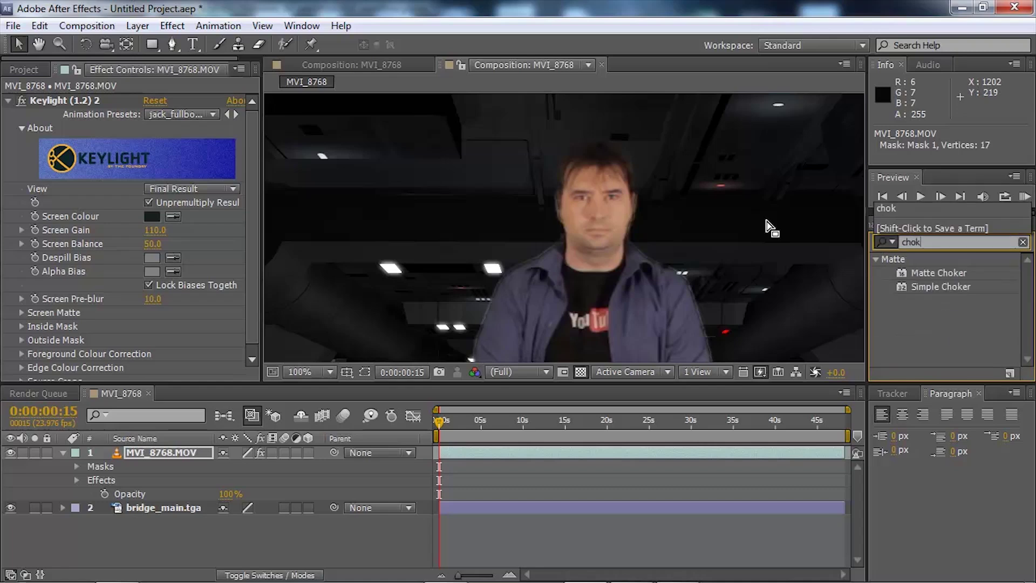
left_click(958, 289)
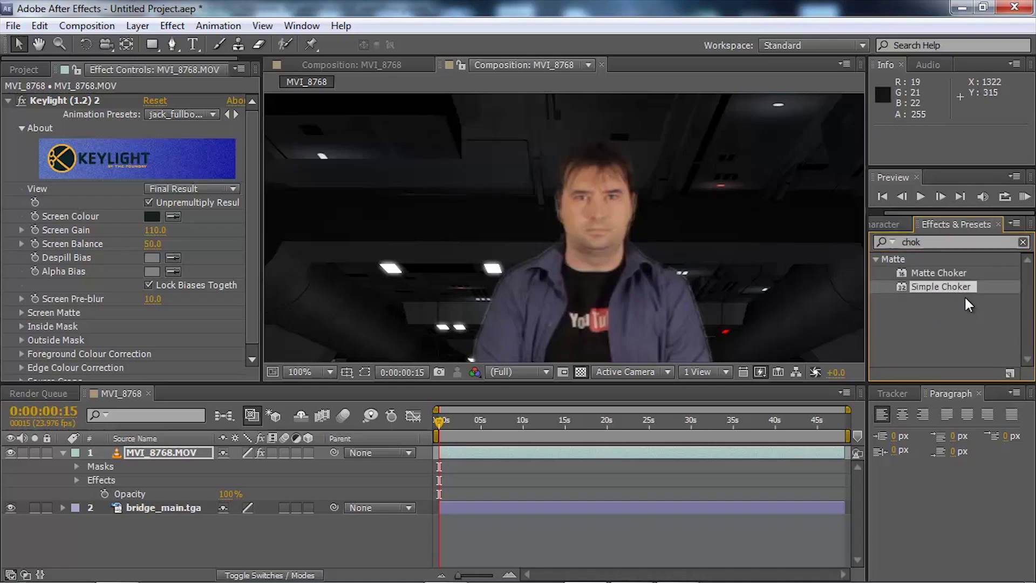
left_click_drag(958, 289, 616, 260)
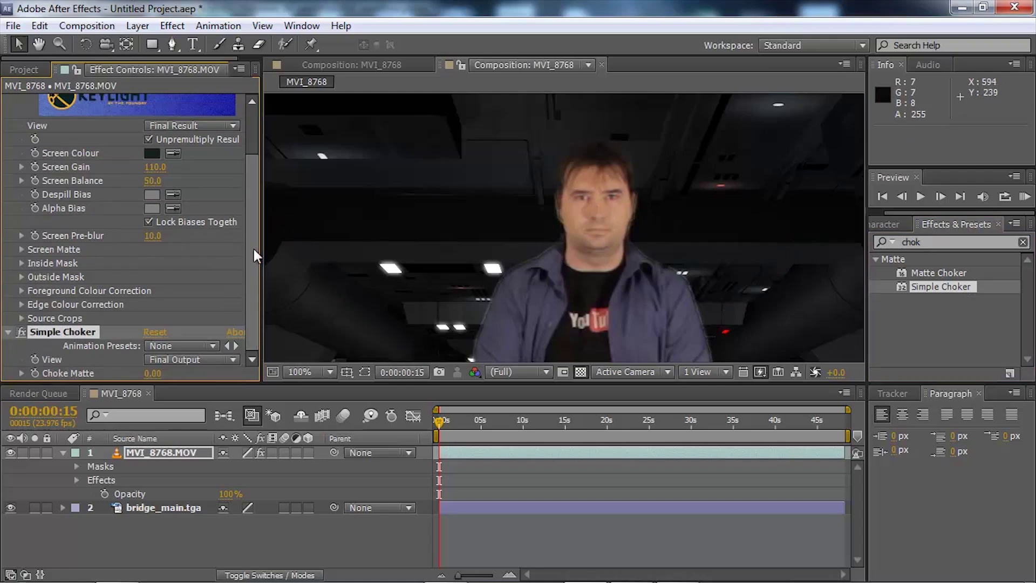
Collapse the Keylight settings and set the Simple Choker's Choke Matte to 0.70
left_click_drag(254, 243, 256, 144)
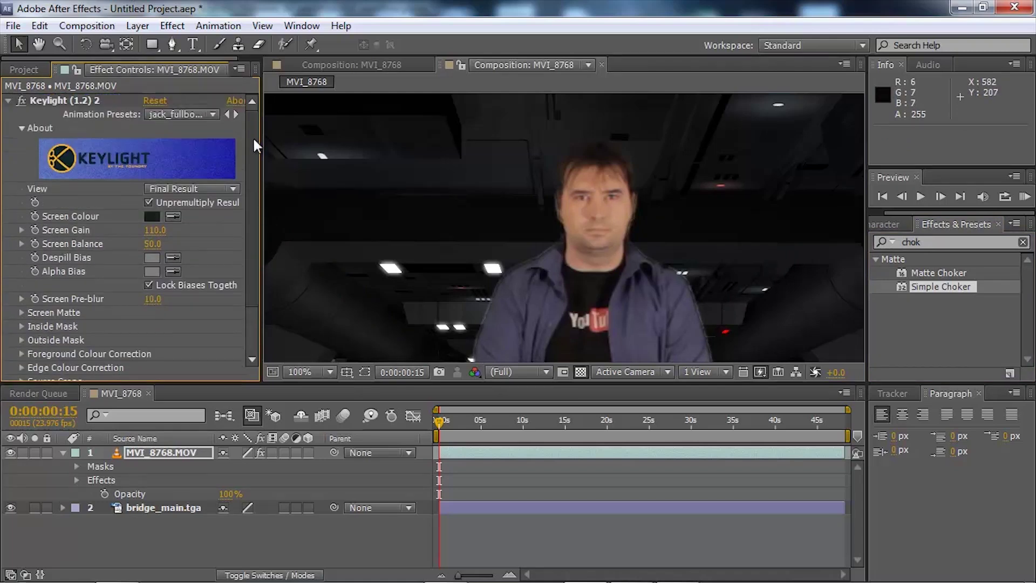
left_click(8, 100)
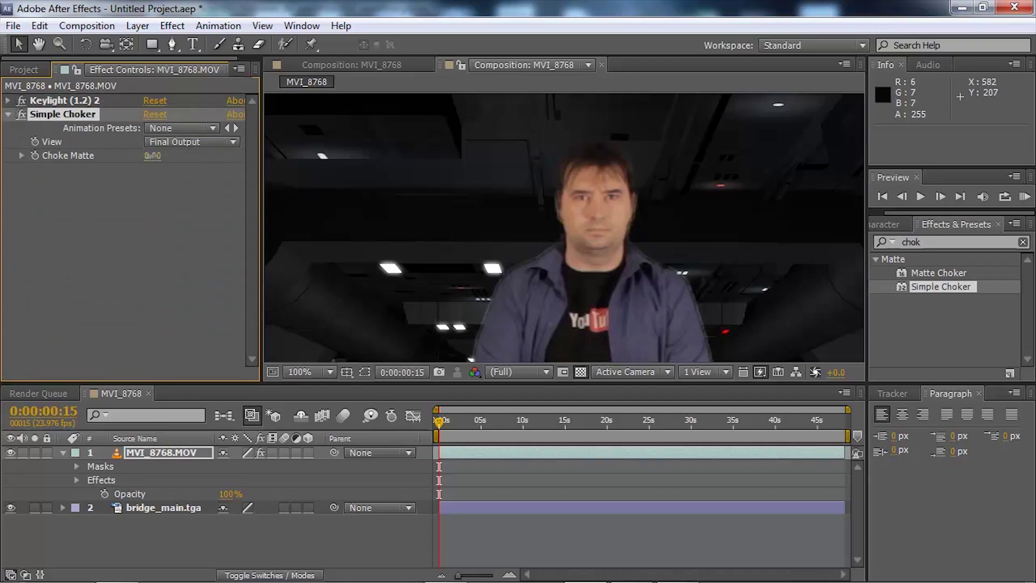
left_click_drag(152, 155, 151, 153)
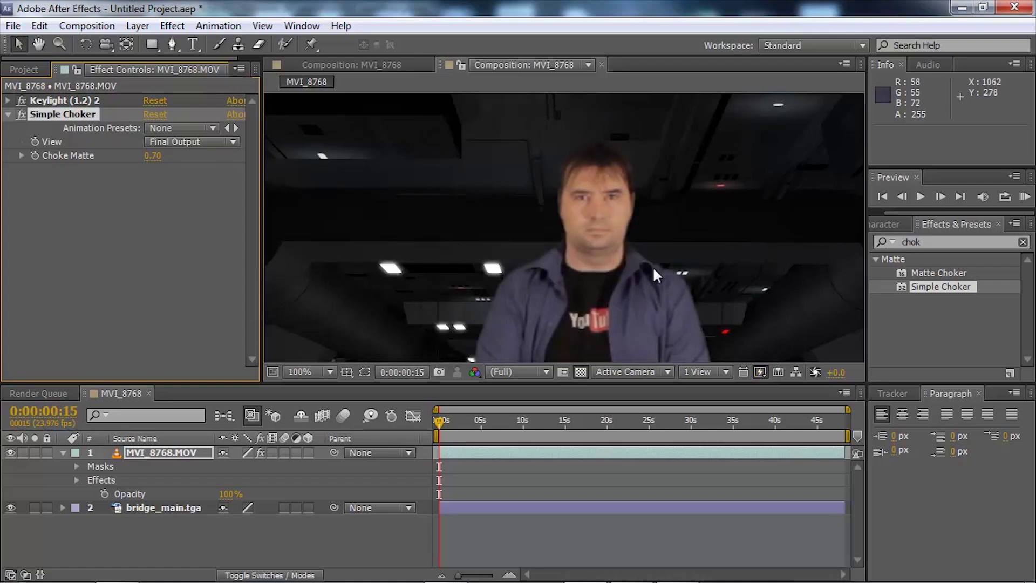
left_click(154, 261)
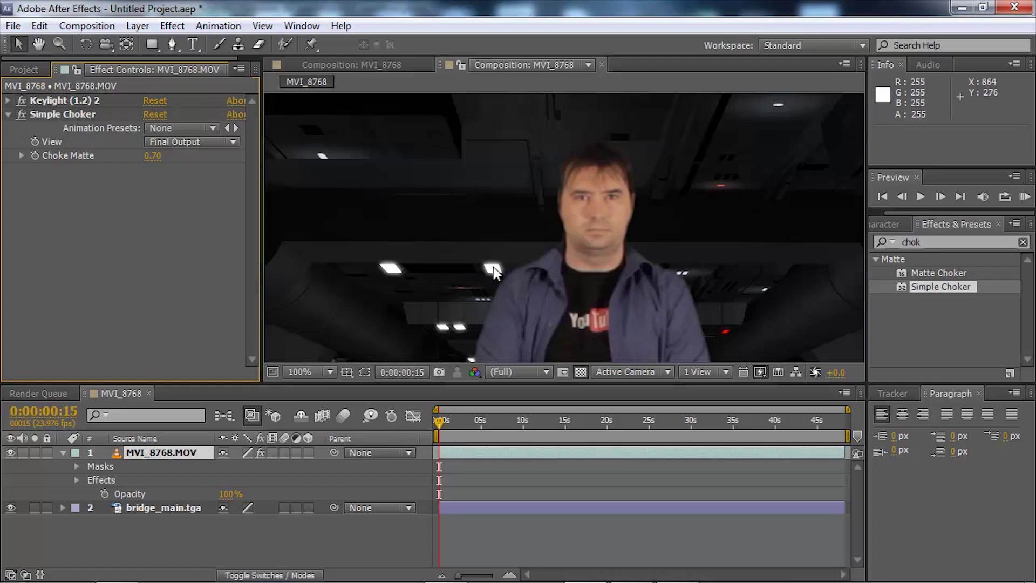
Apply the Brightness & Contrast effect to the MVI_8768.MOV layer with Brightness 3.0 and Contrast 9.0
left_click(332, 372)
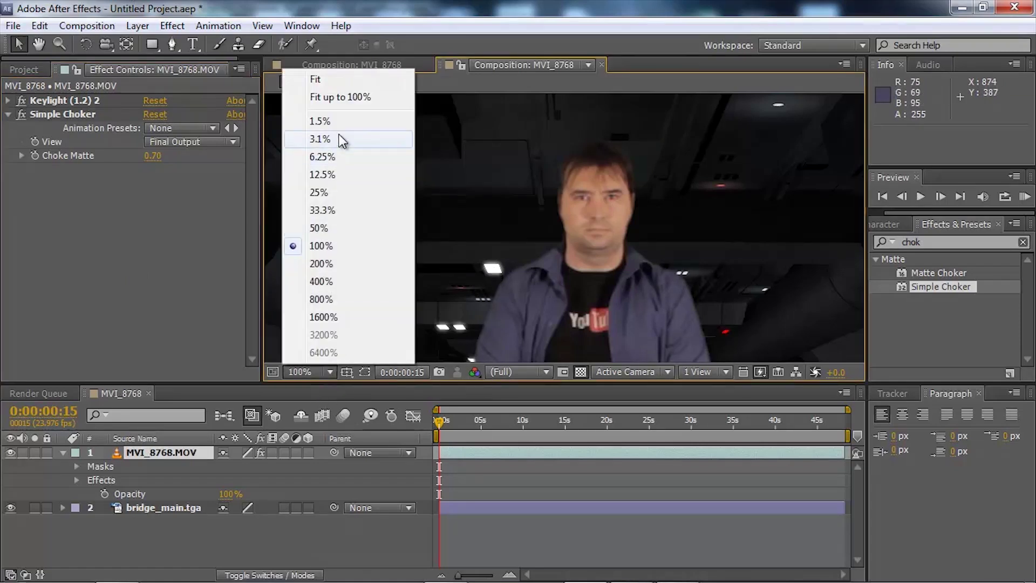
left_click(336, 78)
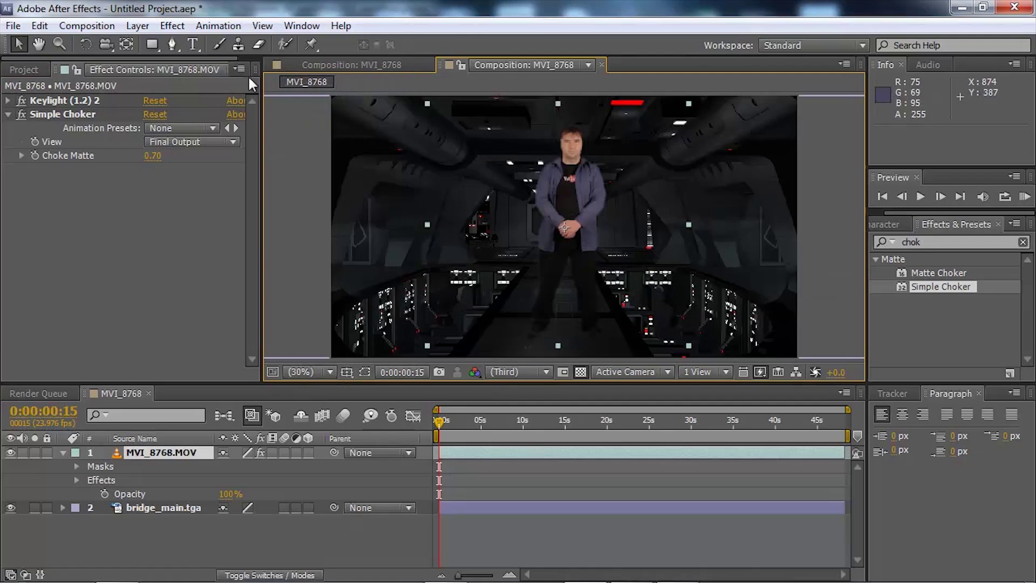
left_click(178, 26)
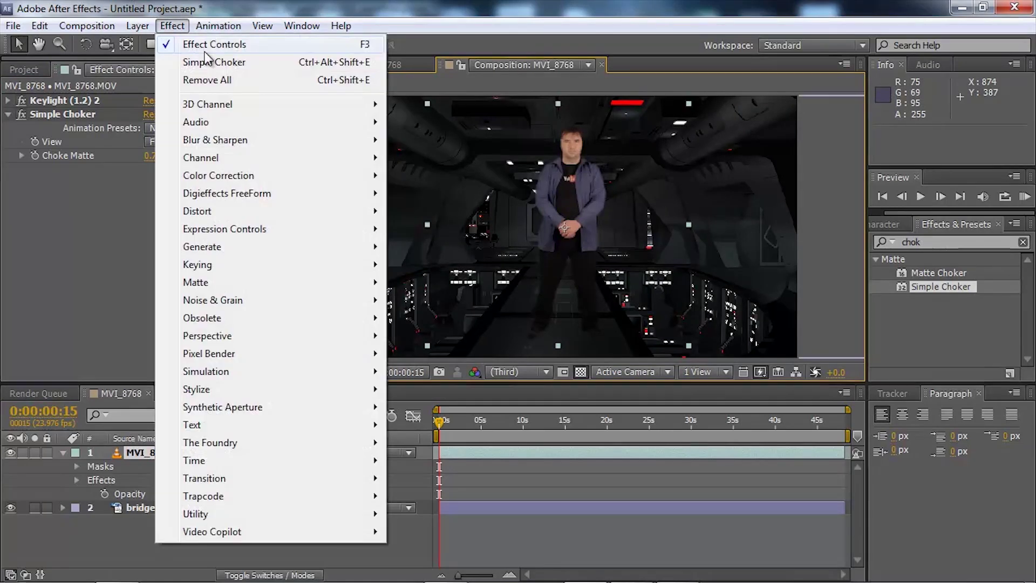
mouse_move(254, 180)
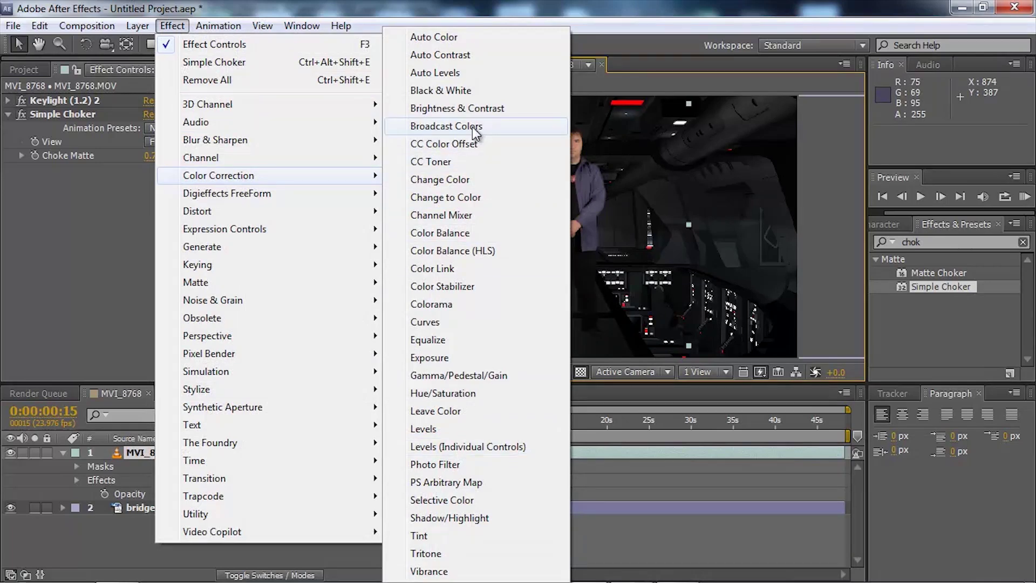
left_click(476, 110)
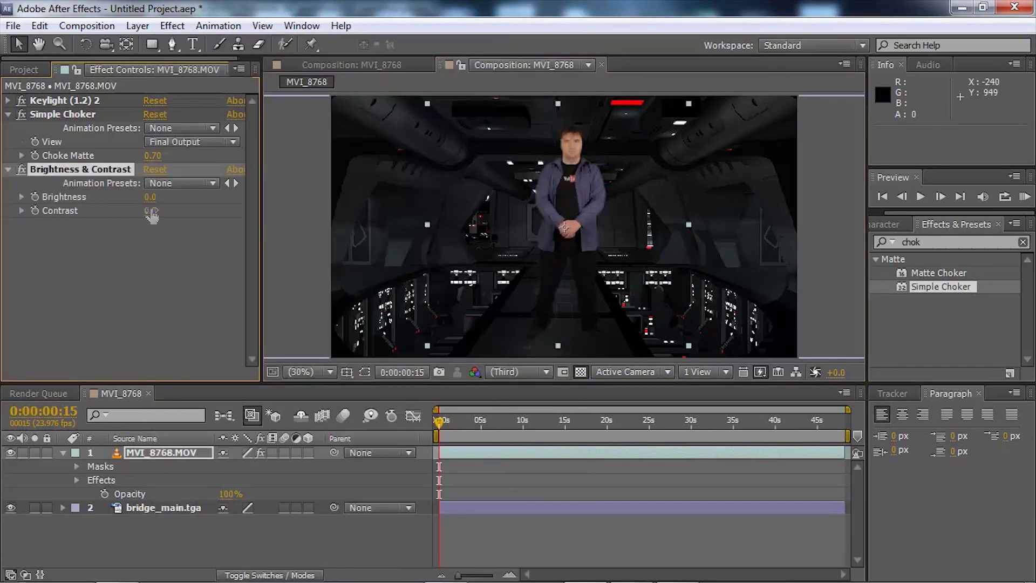
left_click_drag(150, 216, 152, 195)
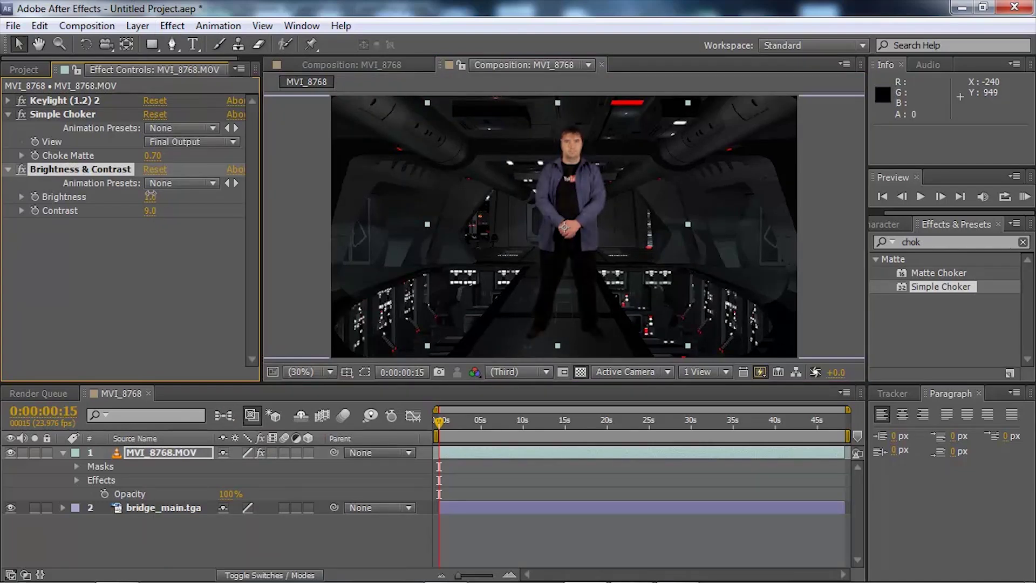
left_click(95, 274)
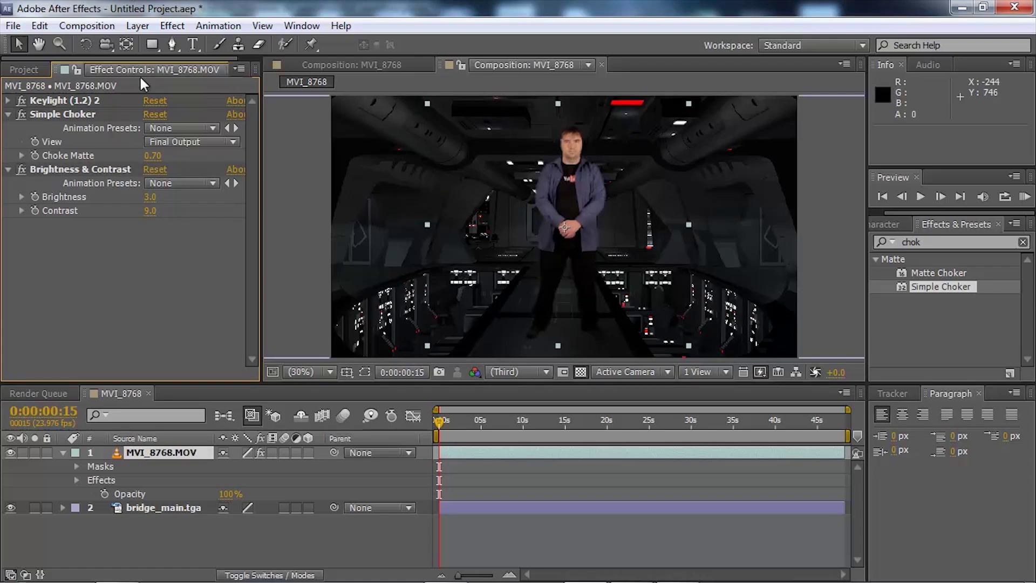
Apply the Tint effect to the MVI_8768.MOV layer with Amount to Tint set to 41%
left_click(173, 26)
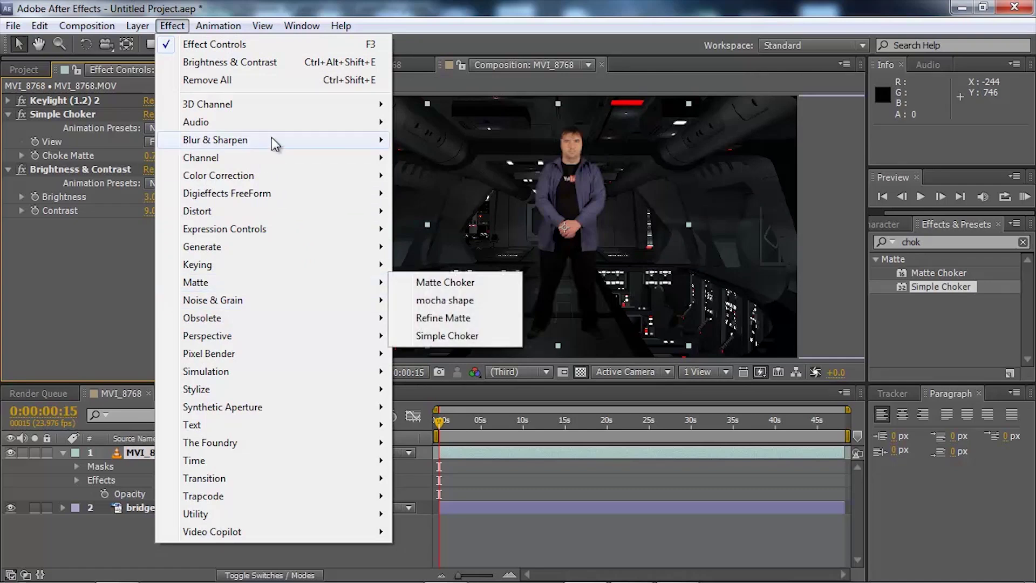
mouse_move(289, 178)
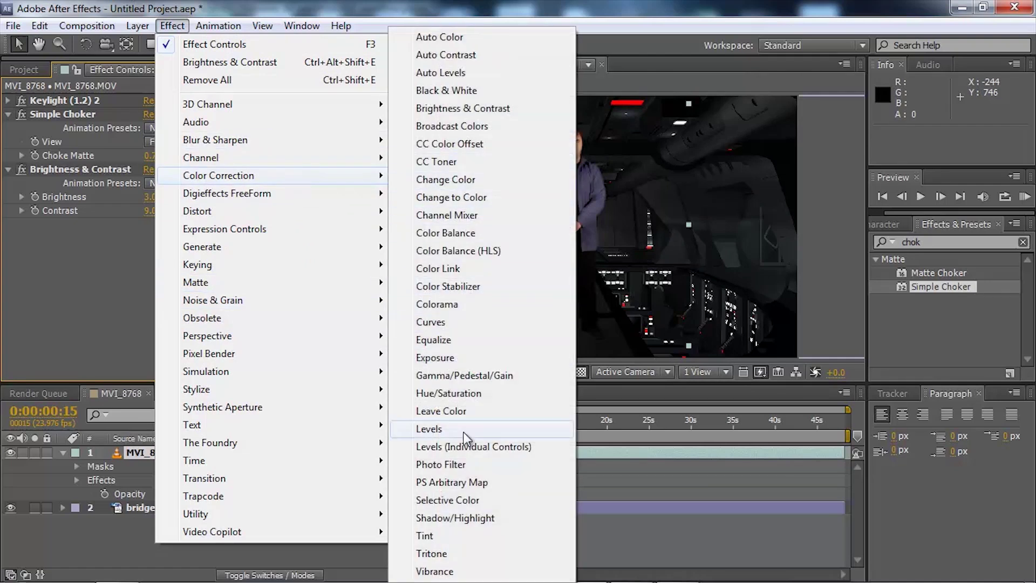
left_click(465, 534)
left_click_drag(159, 279, 94, 278)
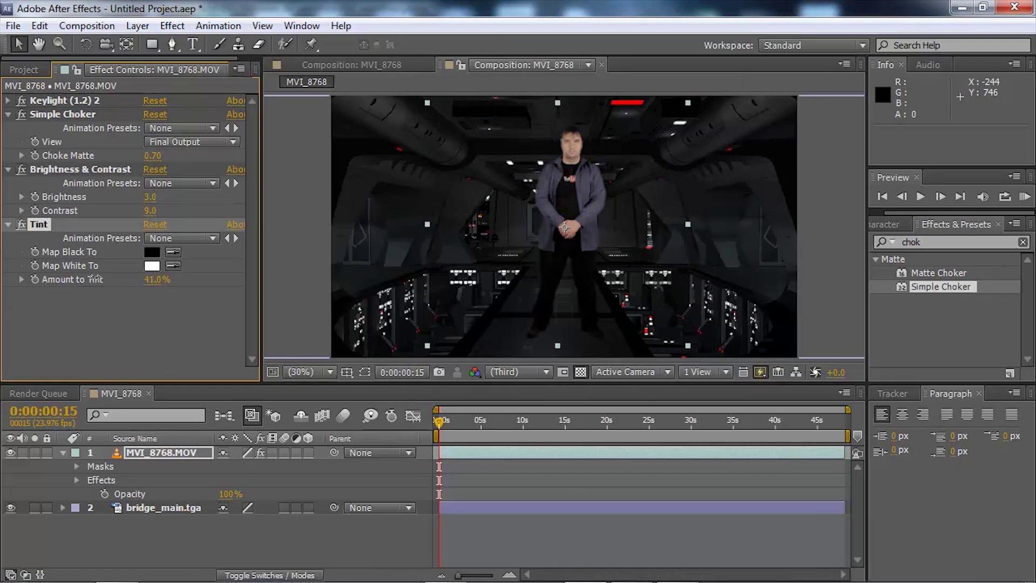
left_click(127, 327)
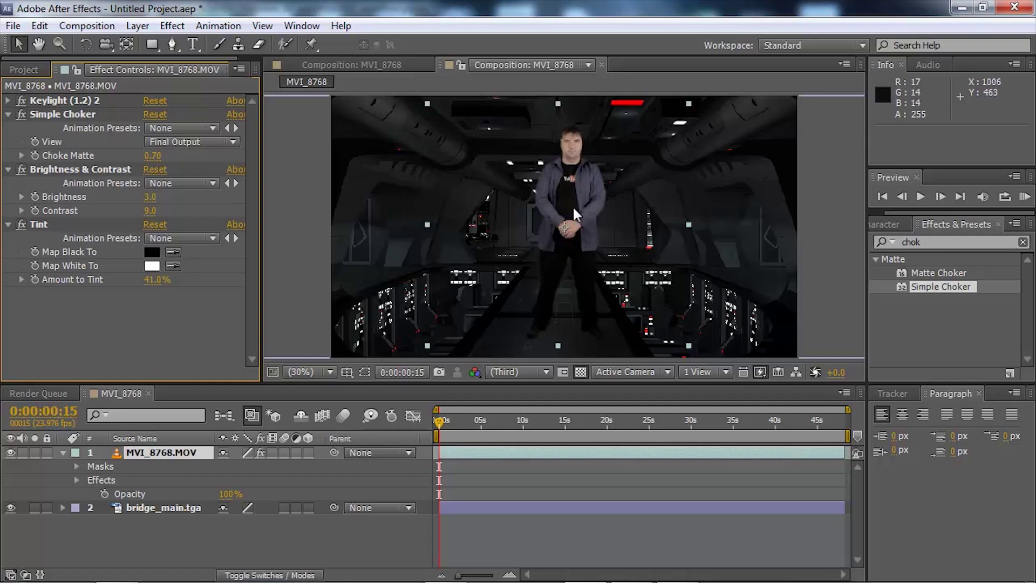
Apply the Fast Blur effect to the bridge_main.tga background layer
scroll(491, 219, "up", 1)
key("slash")
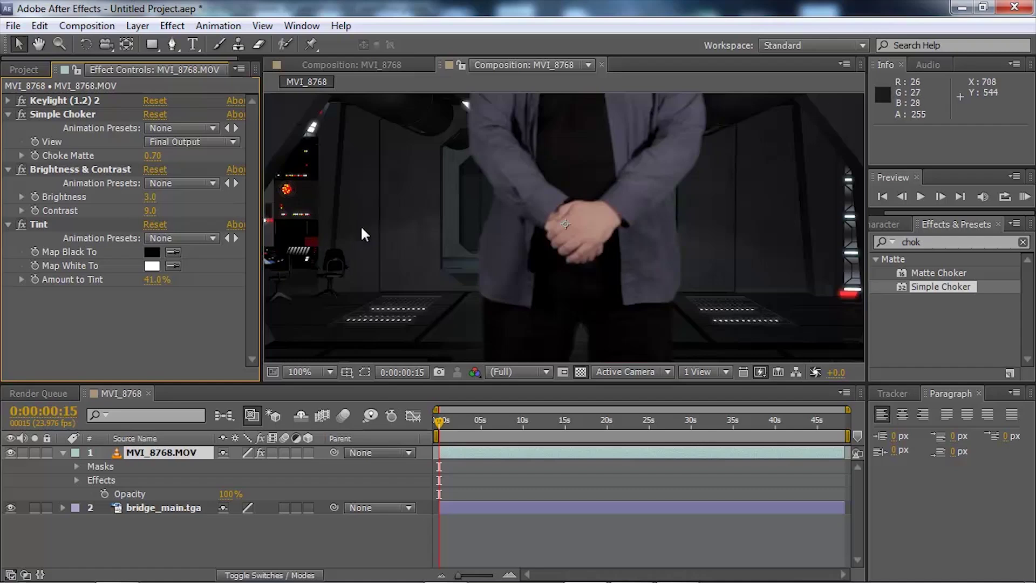
left_click(162, 510)
left_click(171, 24)
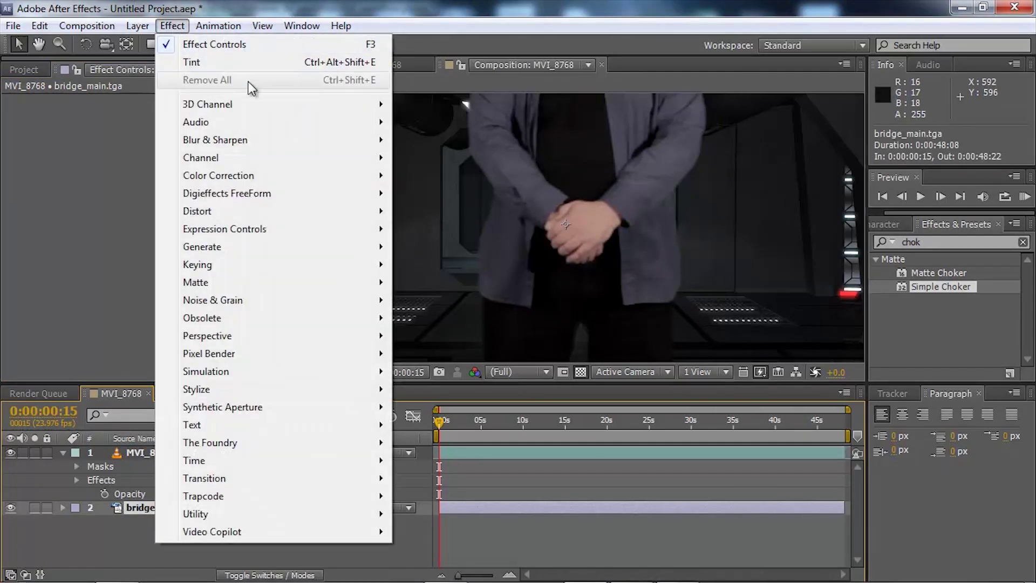
mouse_move(292, 143)
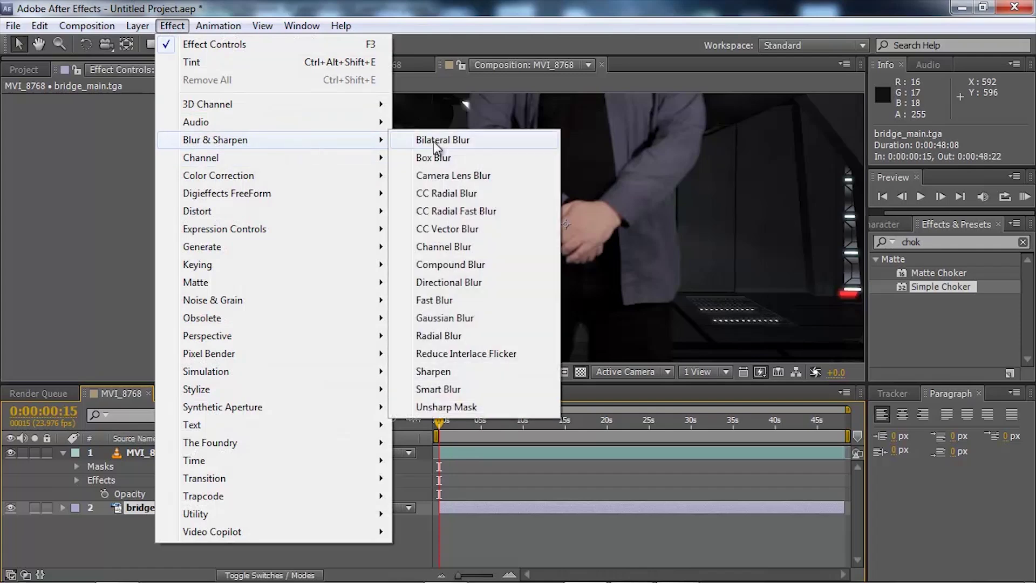
left_click(452, 300)
Enable Repeat Edge Pixels in the background's Fast Blur and set its Blurriness to 2
left_click(149, 156)
mouse_move(151, 127)
left_mouse_down()
mouse_move(160, 136)
mouse_move(142, 127)
left_mouse_up()
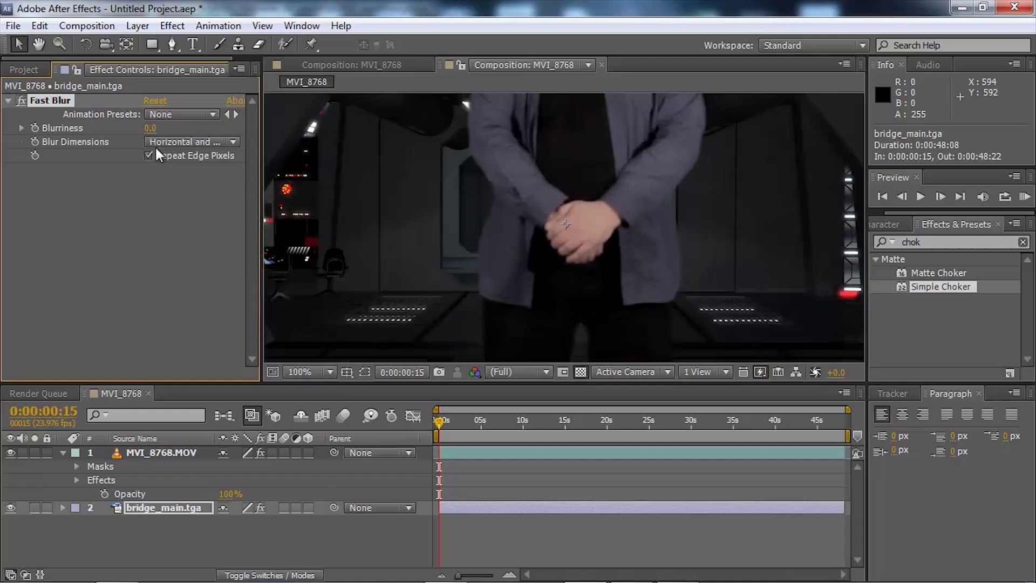
left_click(150, 128)
type("2")
key("Return")
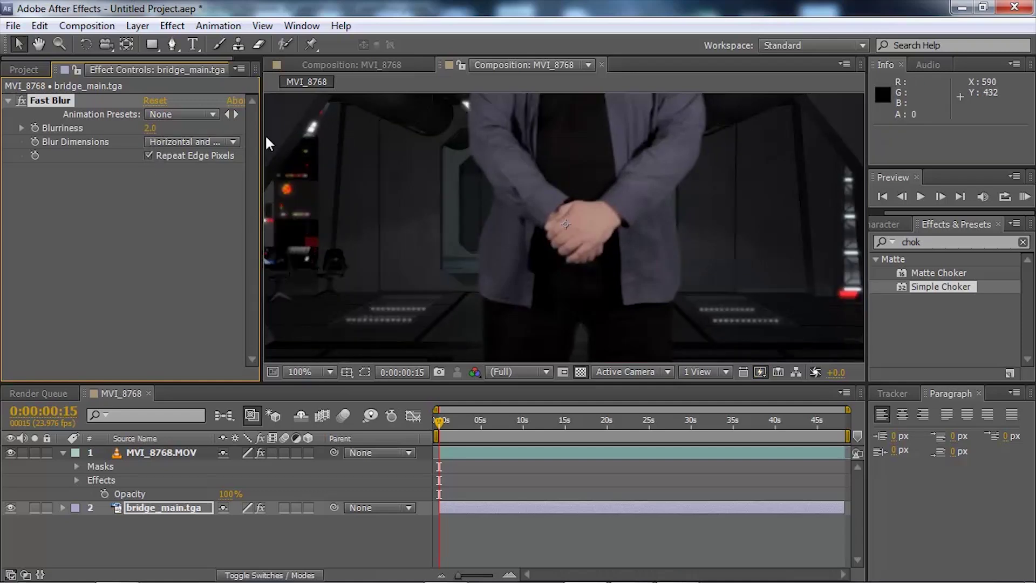
Set the Fast Blur Blurriness on the bridge_main.tga background to 3 and fit the whole composition in view
left_click(149, 129)
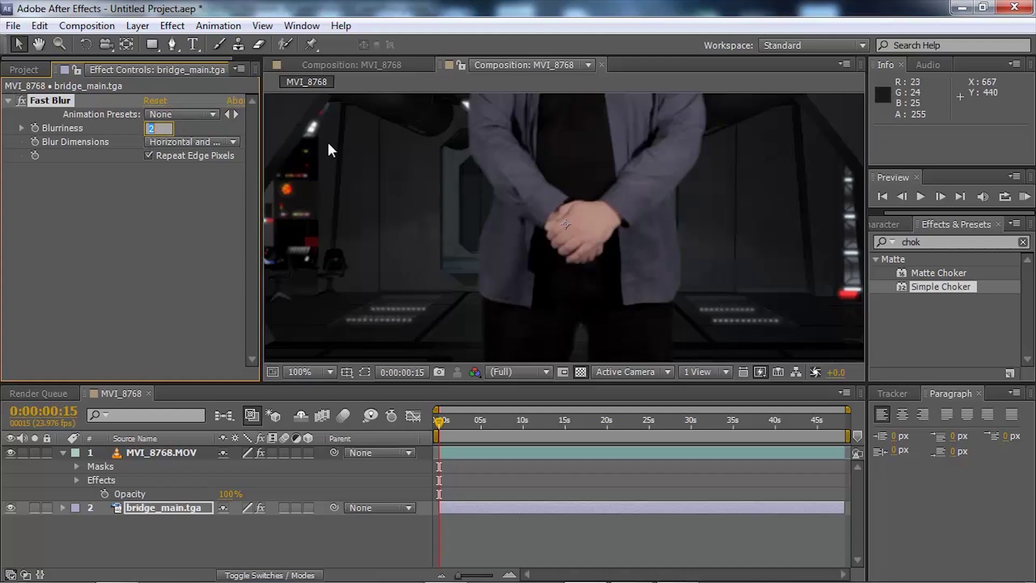
type("3")
key("Return")
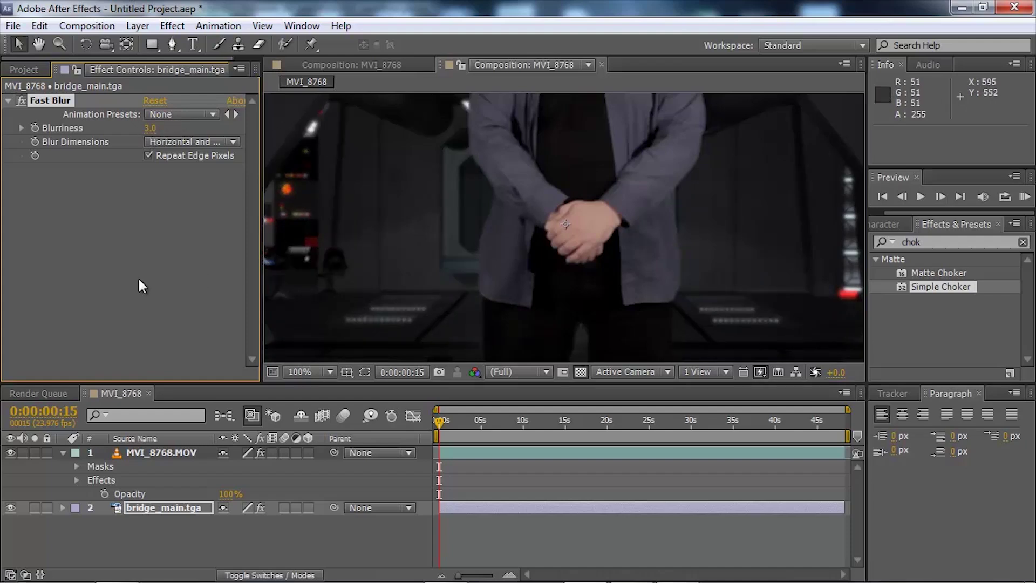
left_click(374, 243)
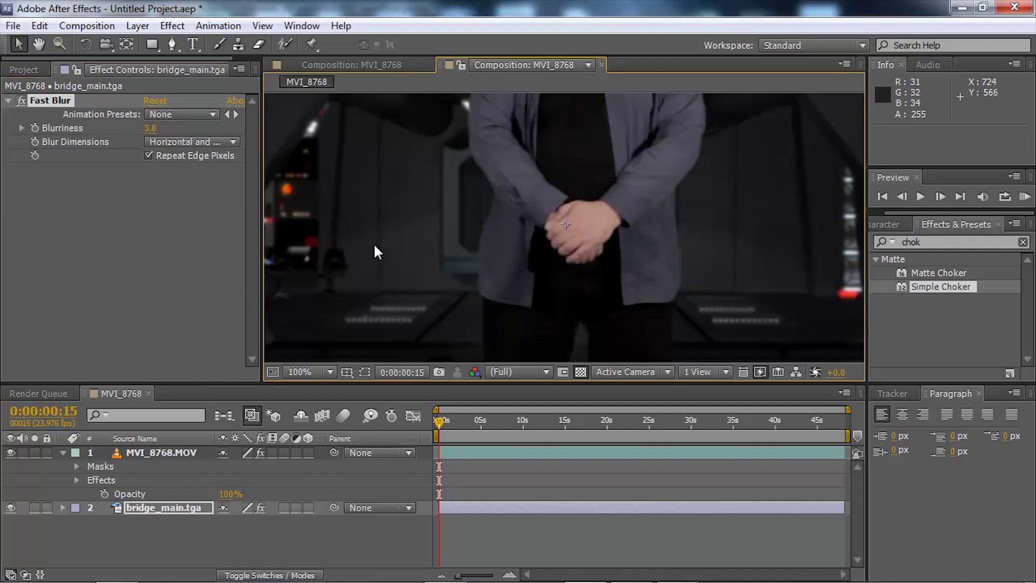
left_click(329, 372)
left_click(331, 76)
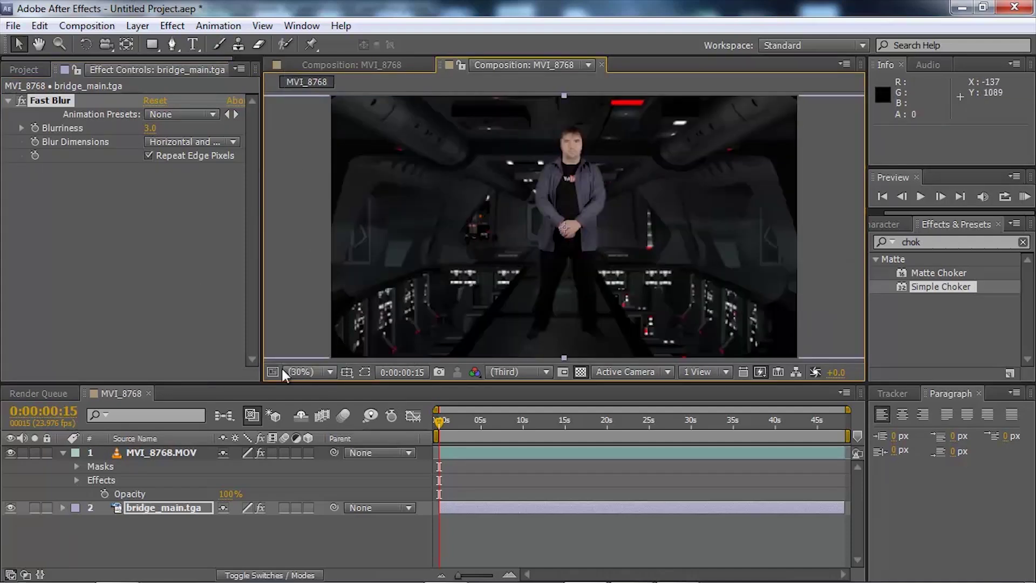
left_click(160, 534)
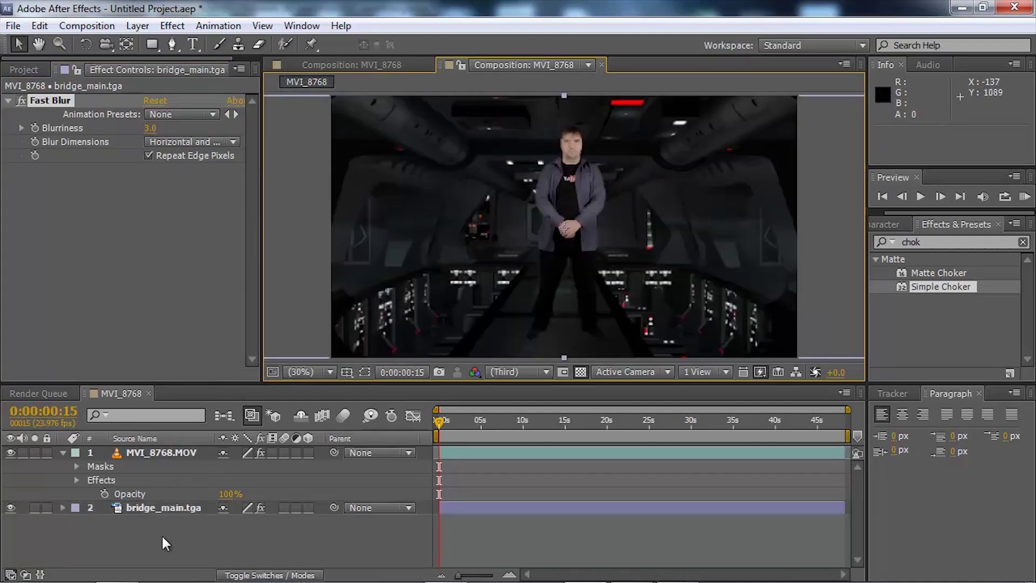
Duplicate the MVI_8768.MOV layer, flip the copy vertically and place it under the man's feet as a reflection, at about 963, 1453
left_click(171, 451)
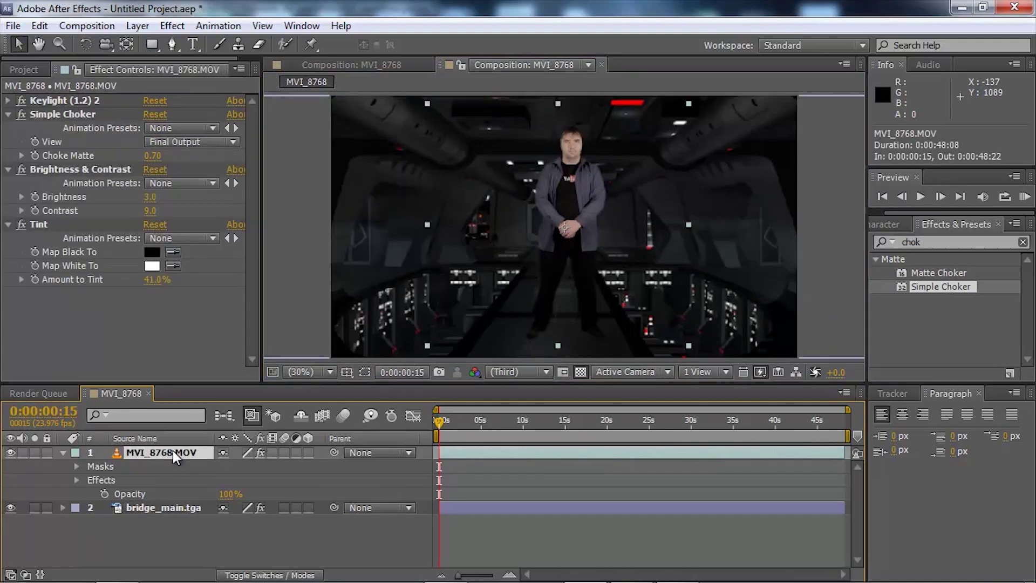
key("ctrl+d")
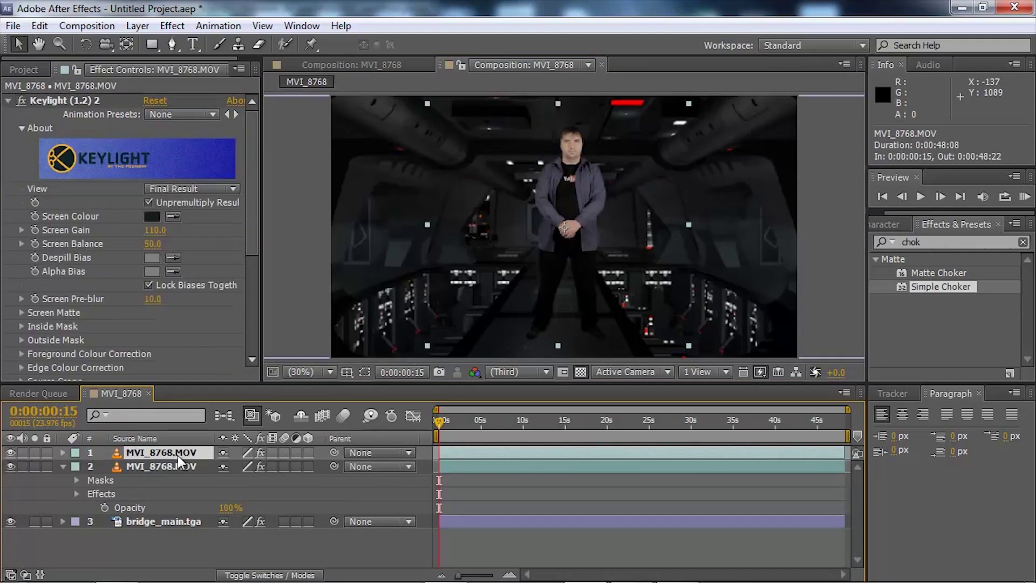
left_click_drag(558, 103, 568, 348)
left_click_drag(587, 144, 586, 359)
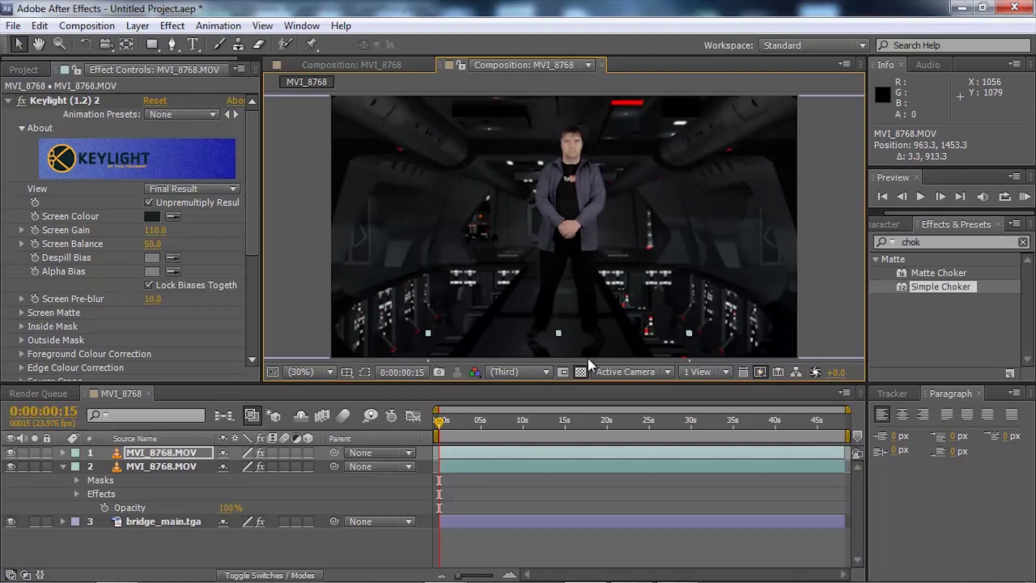
Place the flipped MVI_8768.MOV copy beneath the original layer and lower its Opacity to 36%
left_click_drag(164, 454, 169, 497)
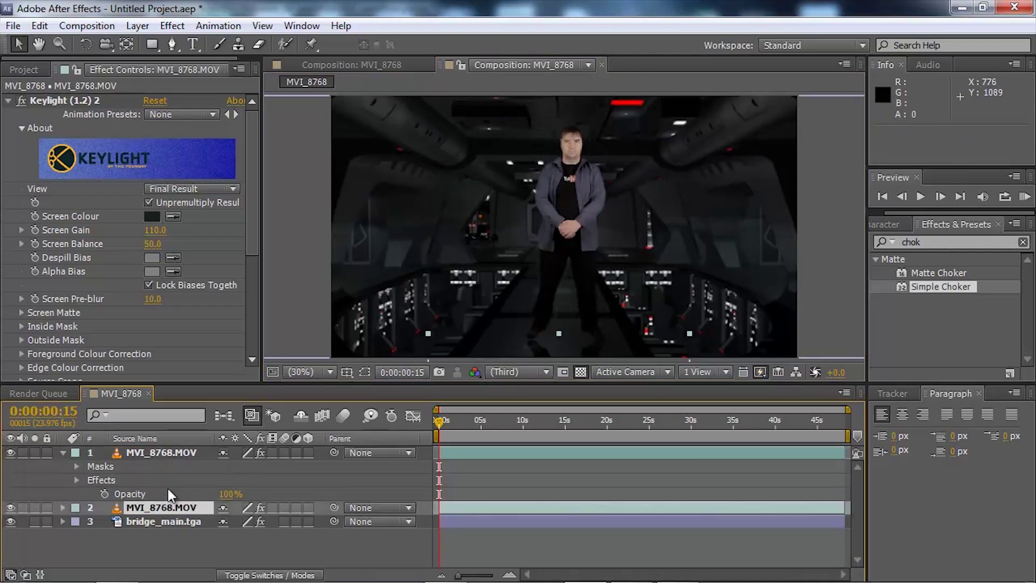
left_click(63, 453)
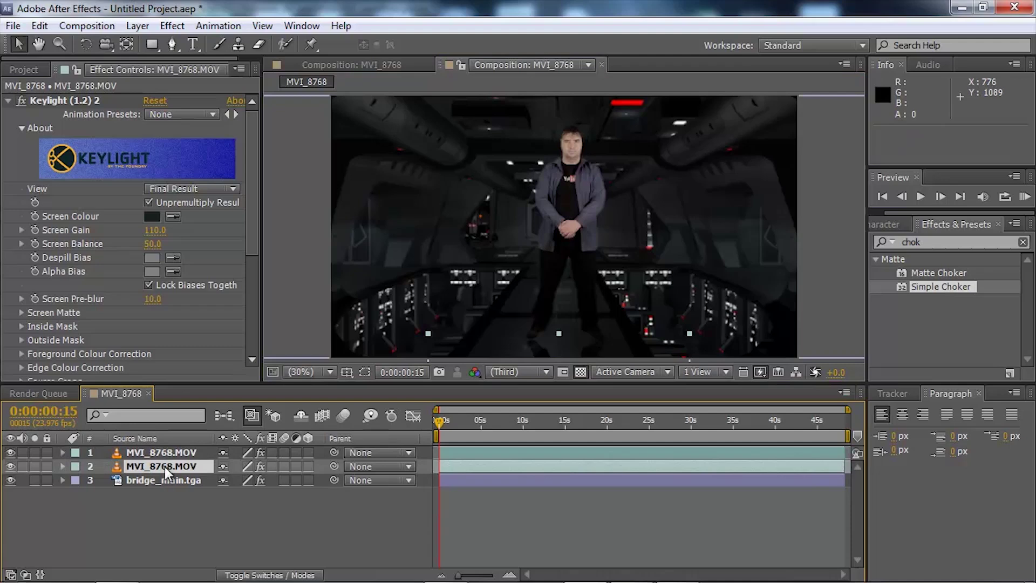
key("t")
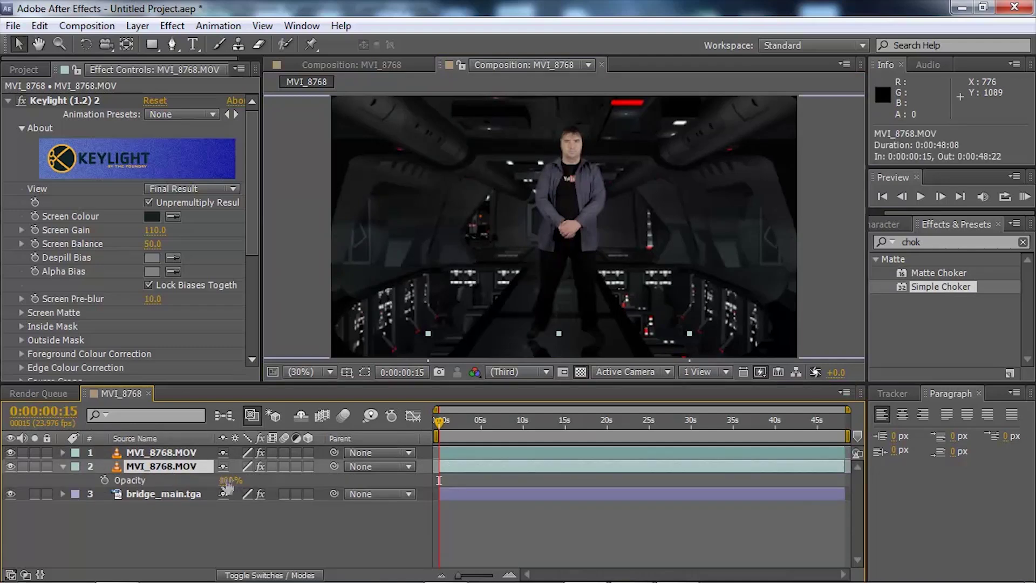
left_click(214, 510)
left_click_drag(225, 480, 185, 467)
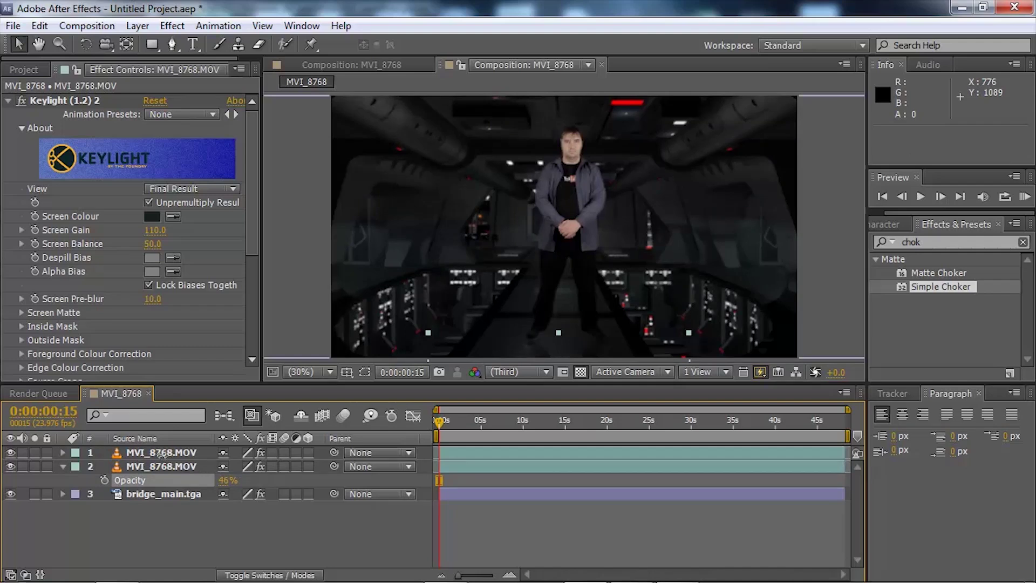
left_click(274, 542)
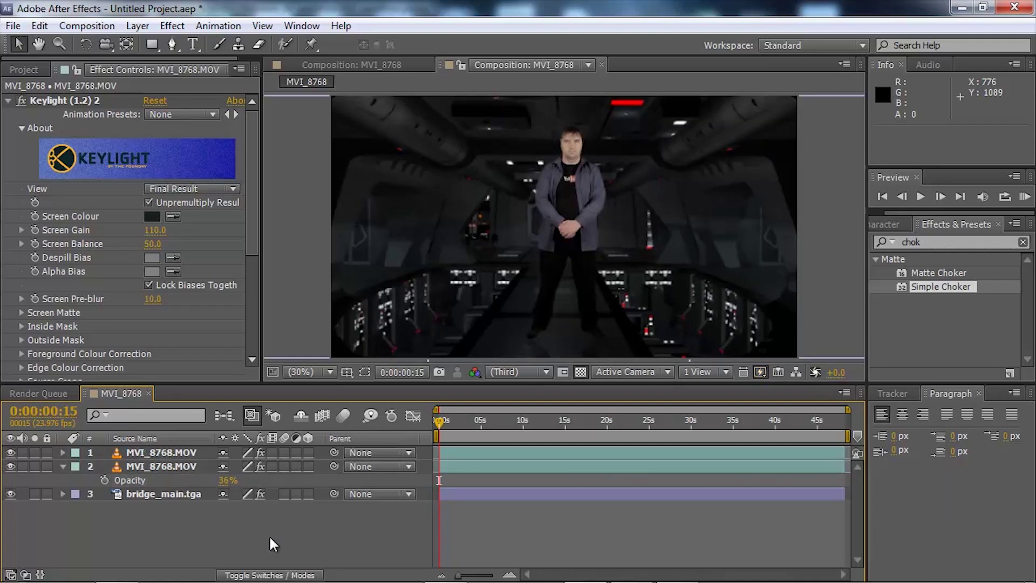
Check the reflection at 0:00:07:06 and 0:00:25:16, and parent the reflection layer to the original MVI_8768.MOV layer
left_click(495, 424)
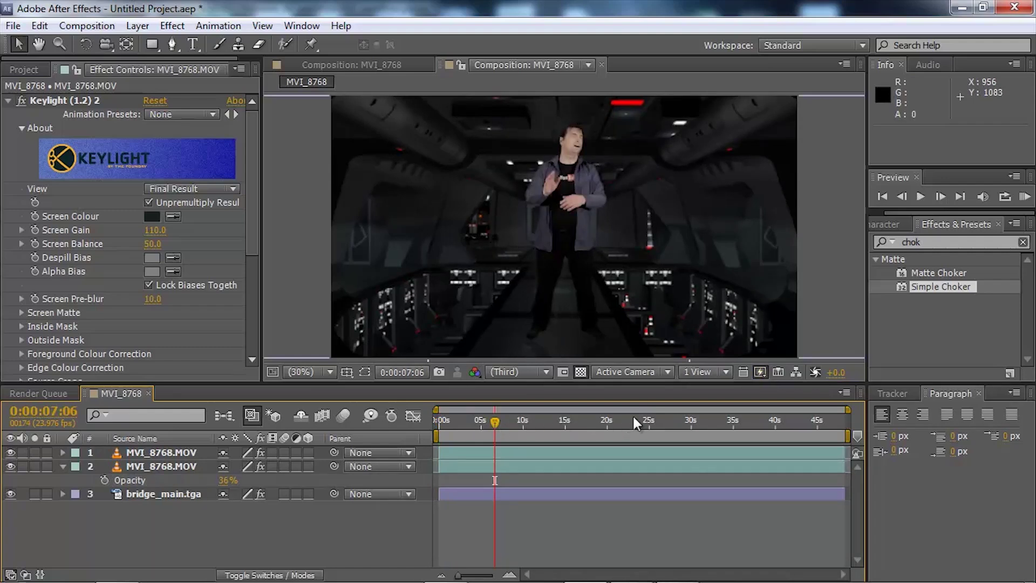
left_click(649, 423)
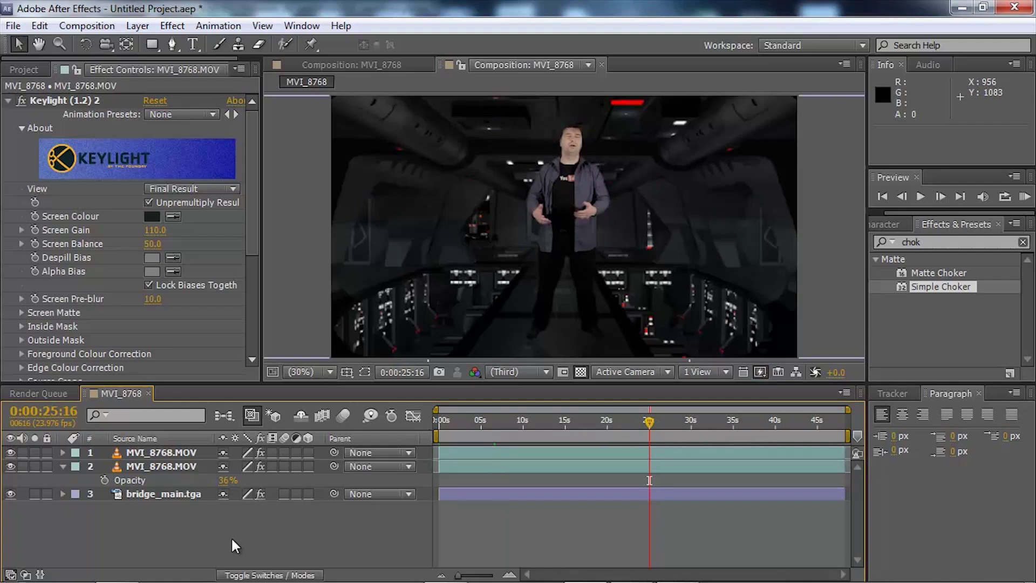
left_click(181, 464)
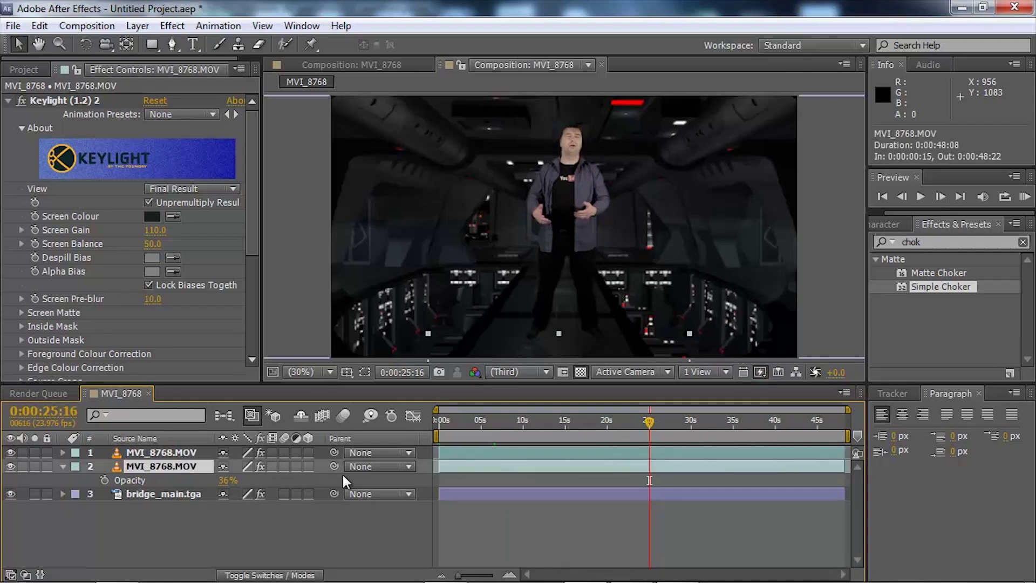
left_click_drag(334, 466, 186, 456)
Scale down the original MVI_8768.MOV layer and move it onto the bridge walkway, at about position 940, 567
left_click(165, 451)
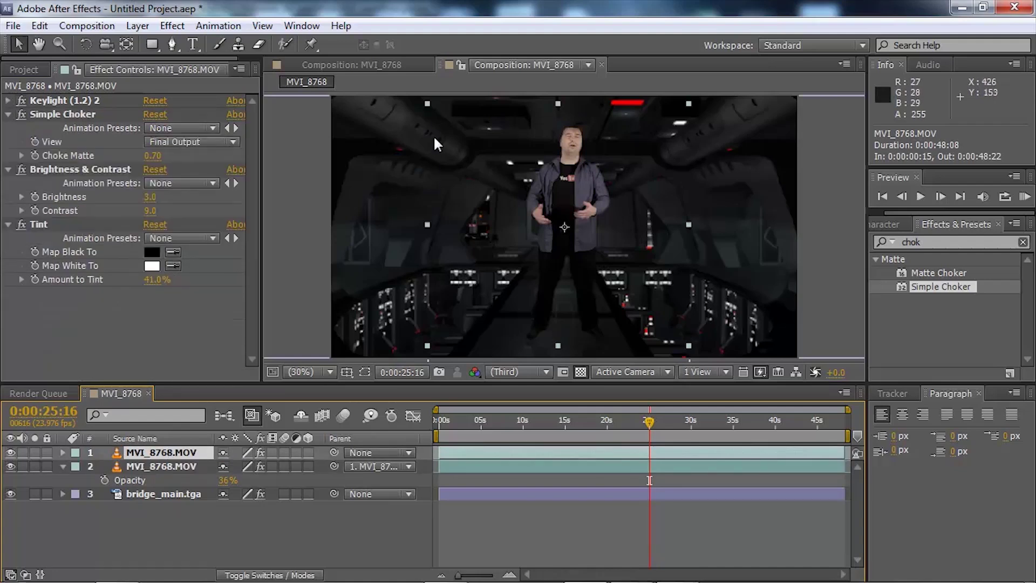
left_click_drag(428, 102, 480, 145)
mouse_move(584, 205)
left_mouse_down()
mouse_move(548, 221)
mouse_move(564, 249)
mouse_move(587, 212)
left_mouse_up()
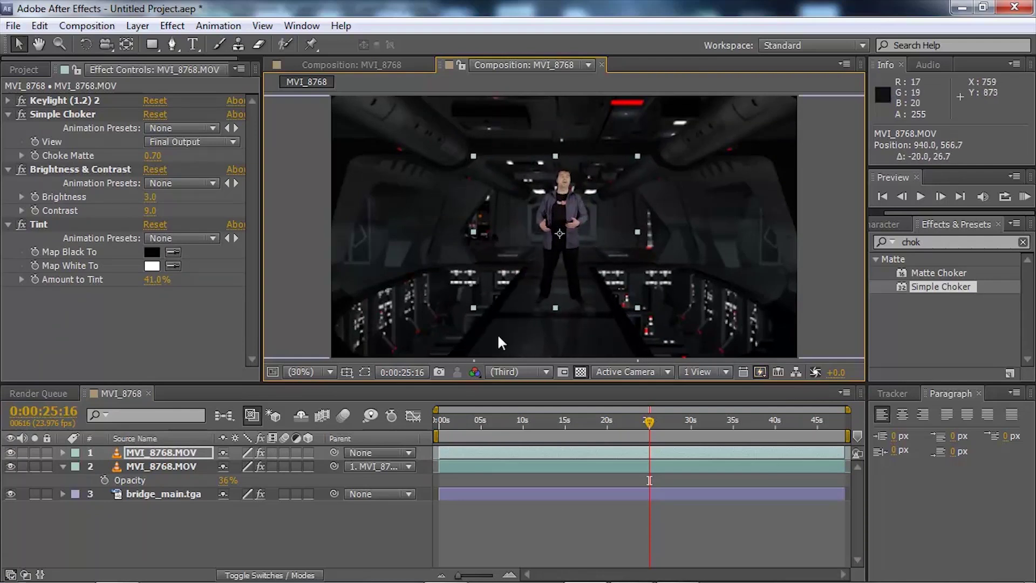
left_click(357, 526)
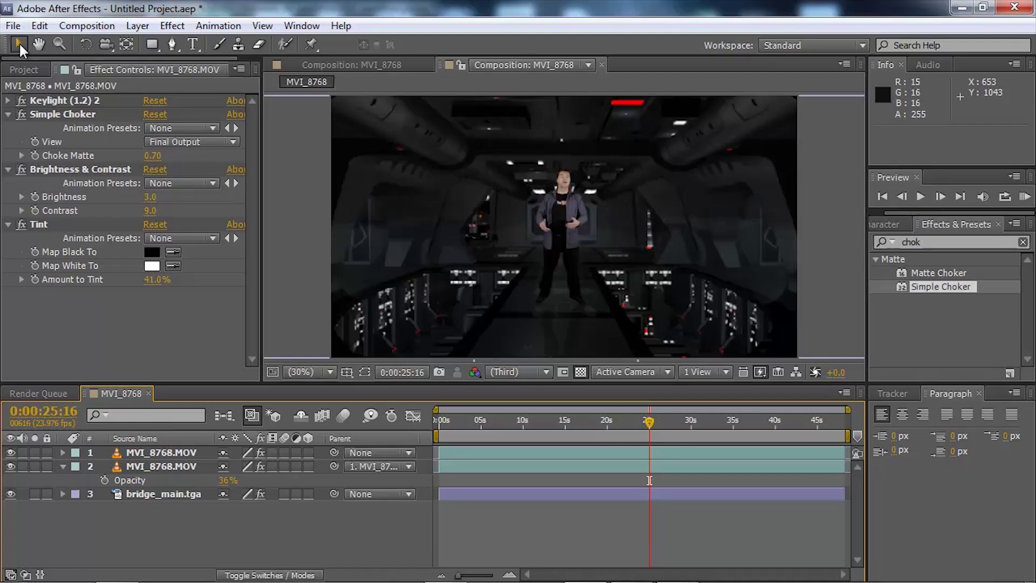
Rename the MVI_8768 composition in the project as jack_bridge
left_click(23, 70)
left_click(155, 530)
left_click(133, 310)
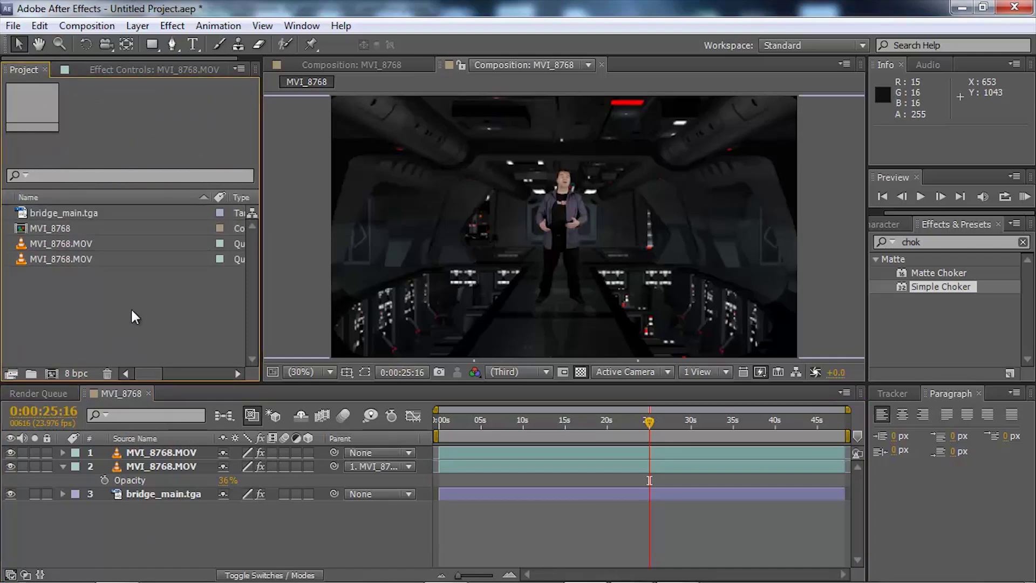
left_click(44, 228)
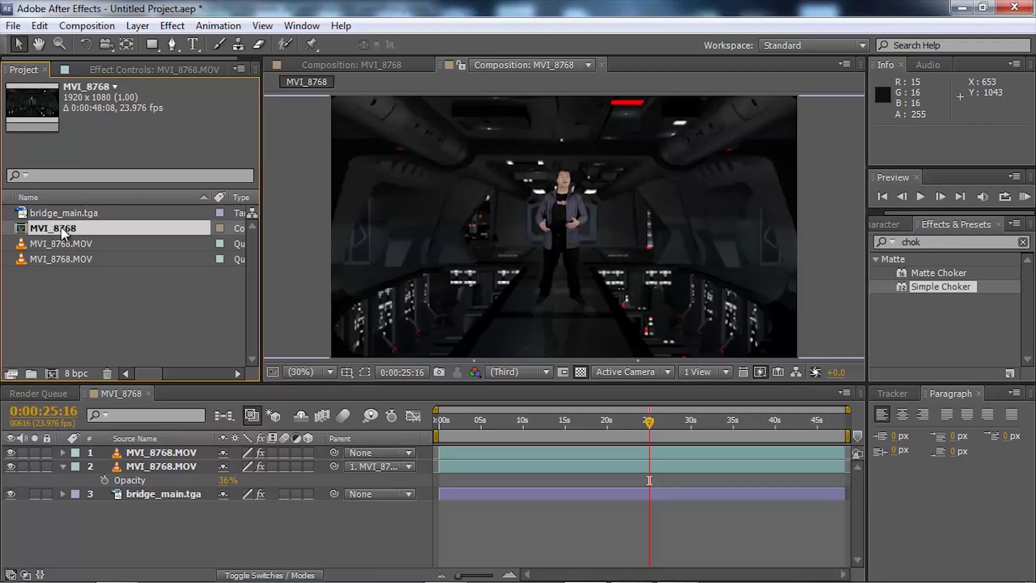
key("Return")
type("jack_bridg")
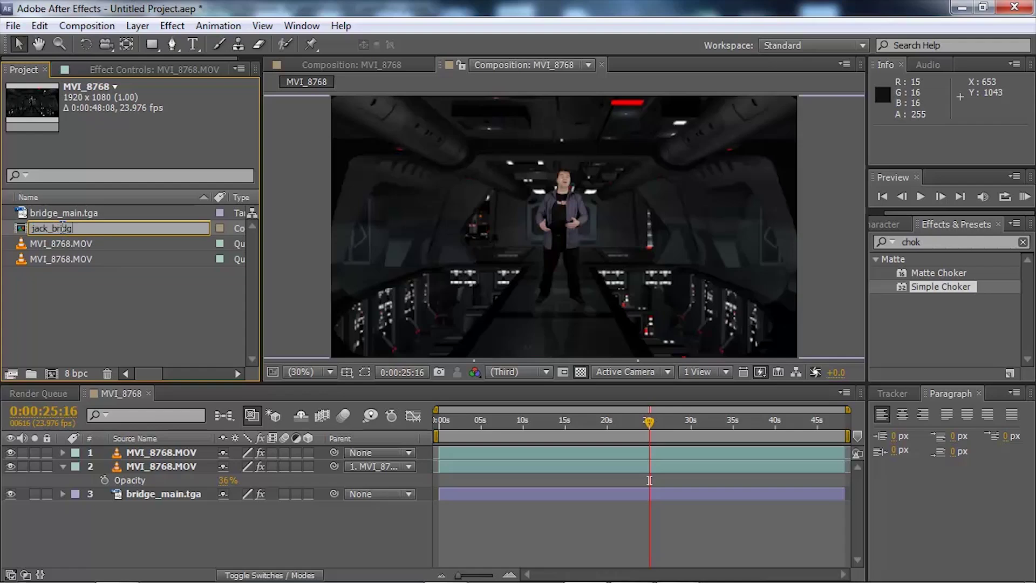
type("e")
key("Return")
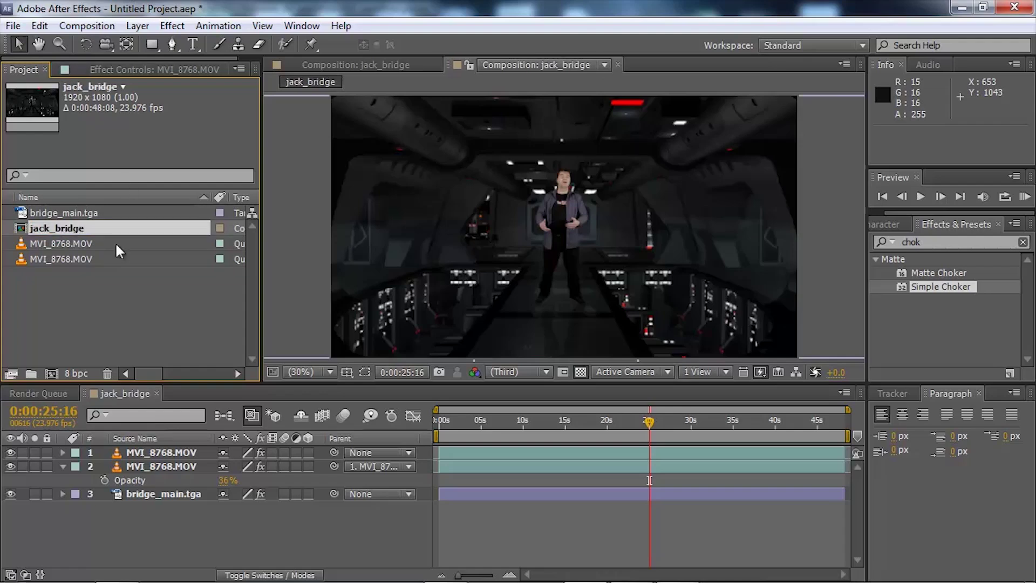
left_click(102, 292)
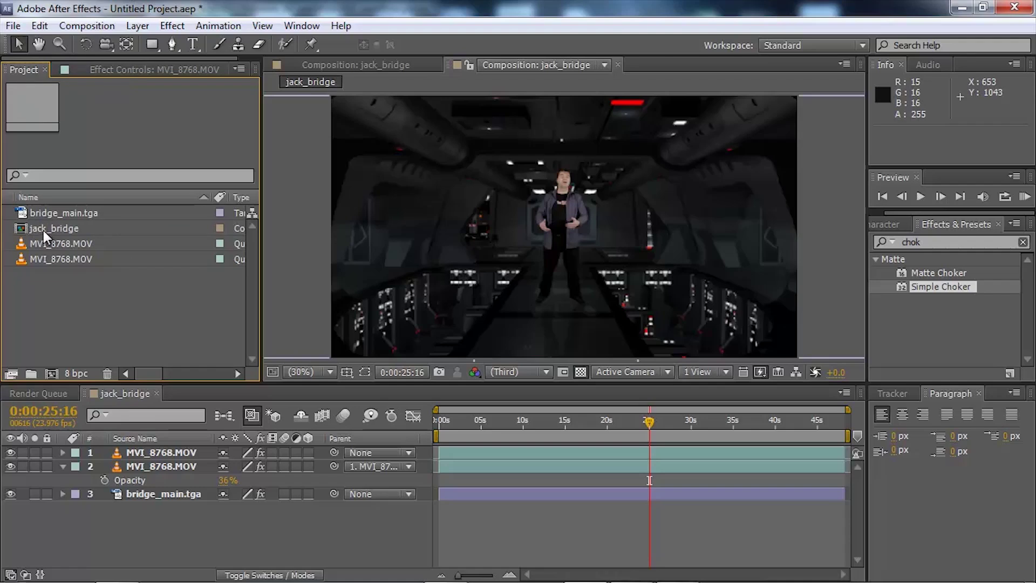
Save the project as ae_comp in the 002_Premiere_AE_workflow folder on the WD STORAGE 2 drive
left_click(12, 25)
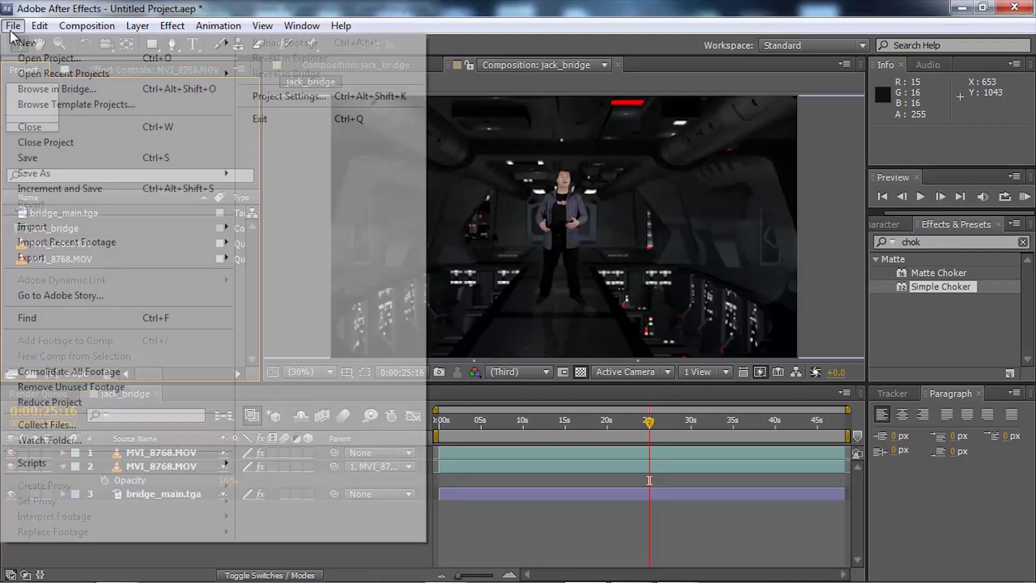
left_click(28, 157)
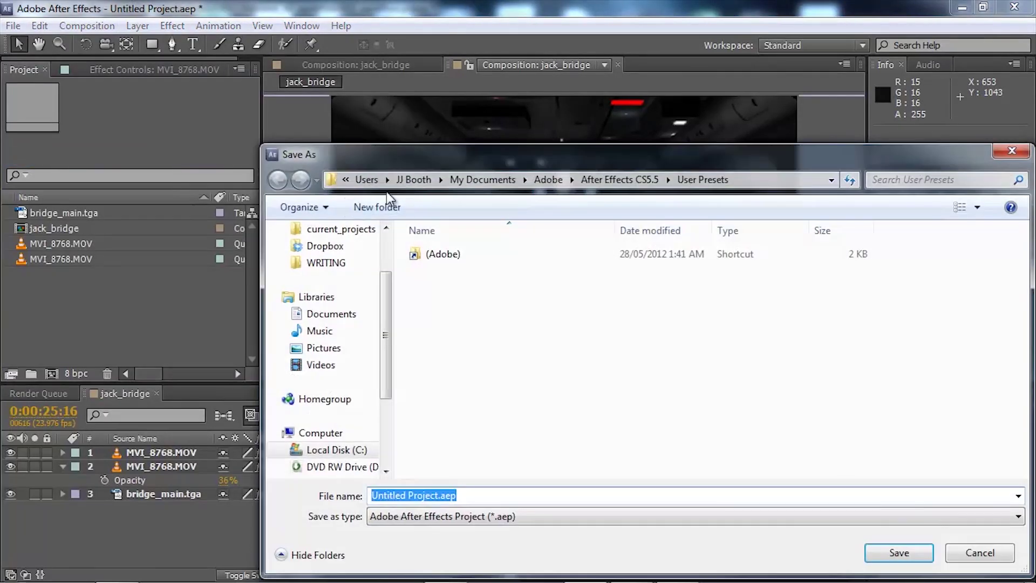
scroll(386, 340, "down", 3)
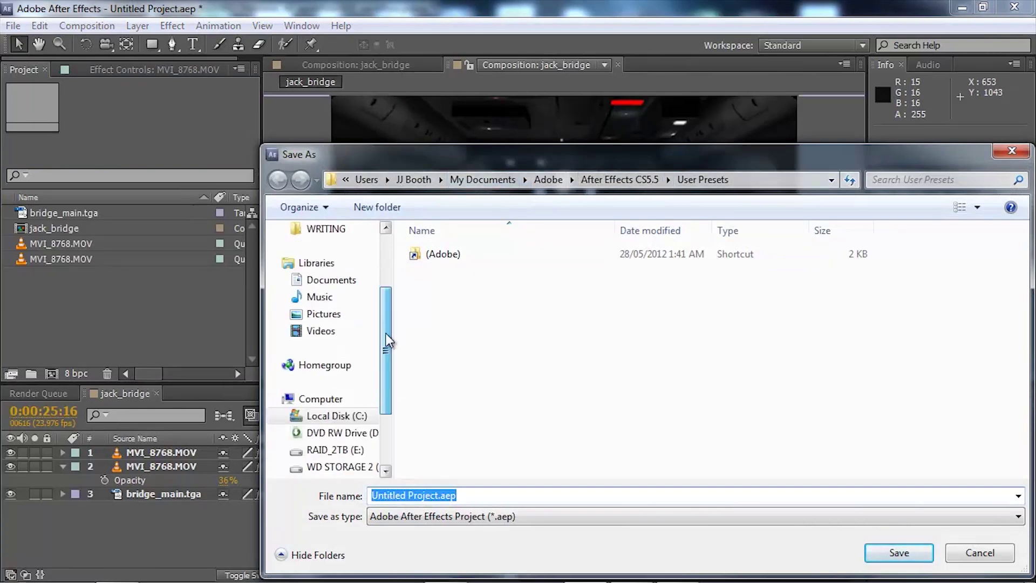
left_click(344, 383)
double_click(471, 374)
double_click(466, 260)
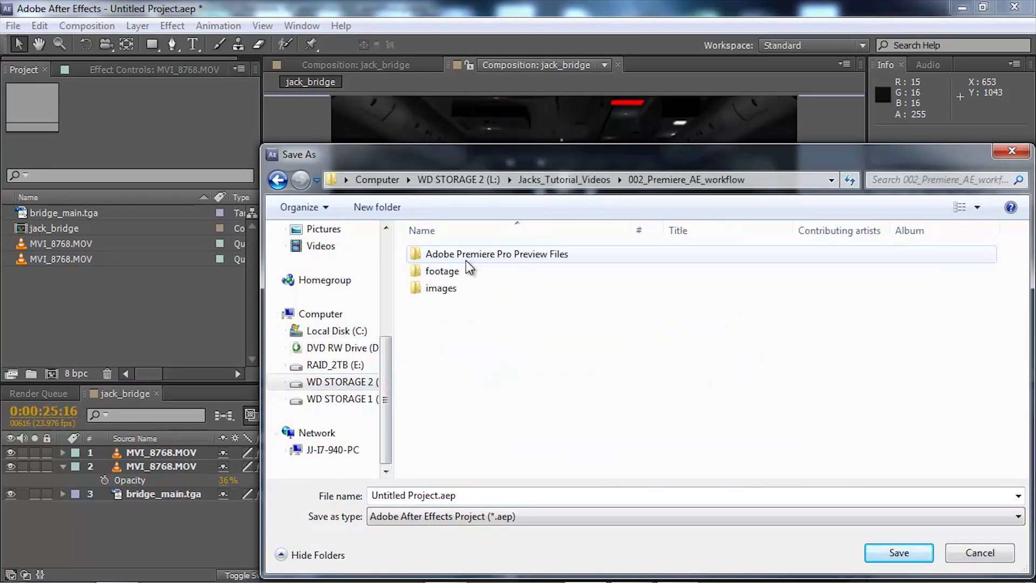
left_click(522, 494)
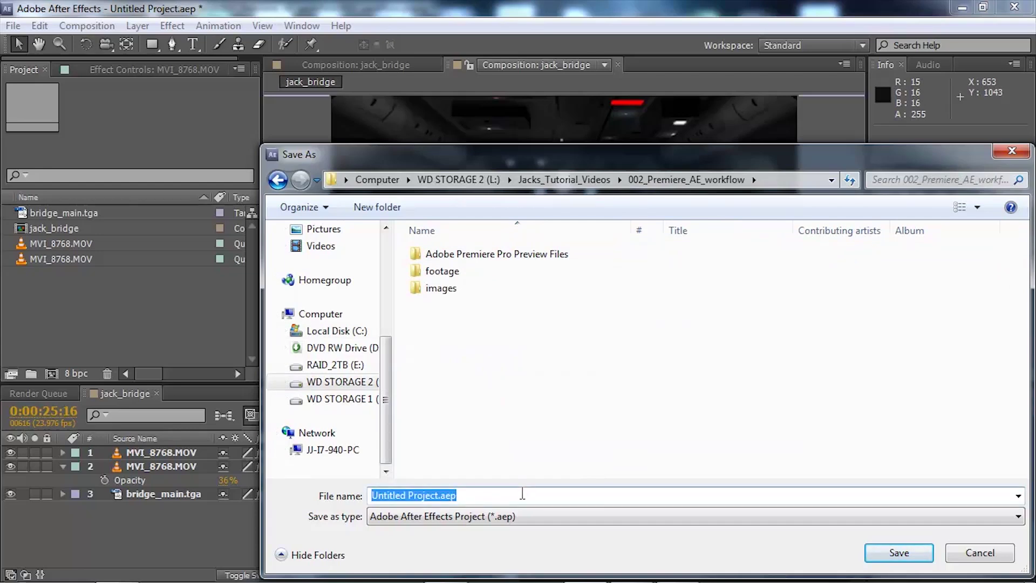
type("ae")
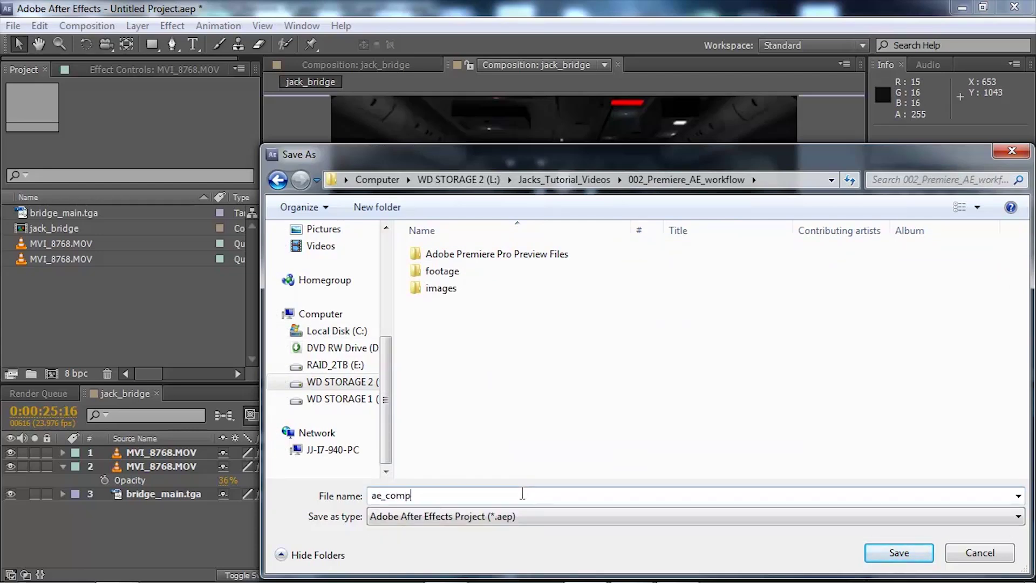
type("_comp")
key("Return")
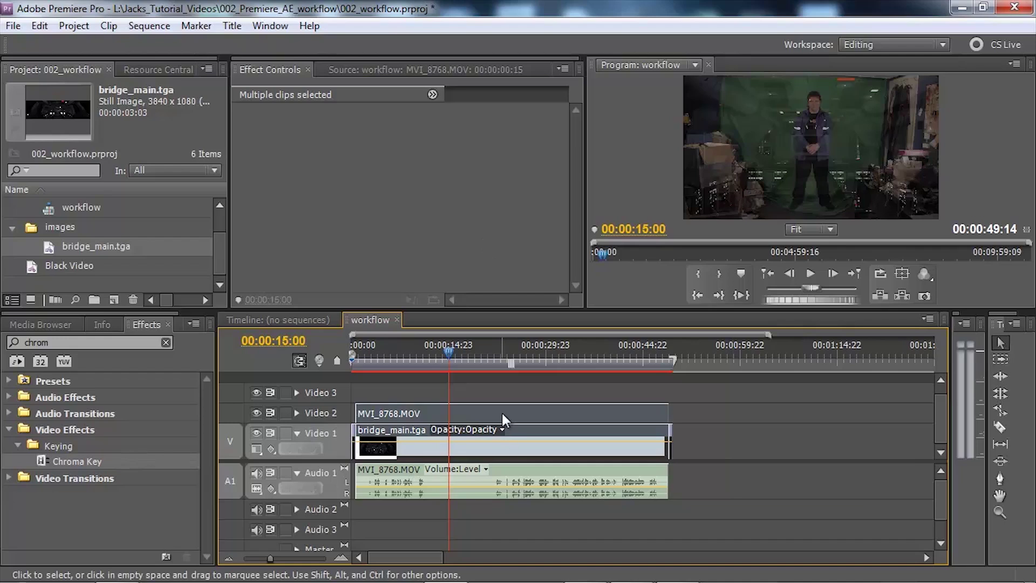
Import the jack_bridge composition from ae_comp.aep in the 002_Premiere_AE_workflow folder into the project
left_click(506, 389)
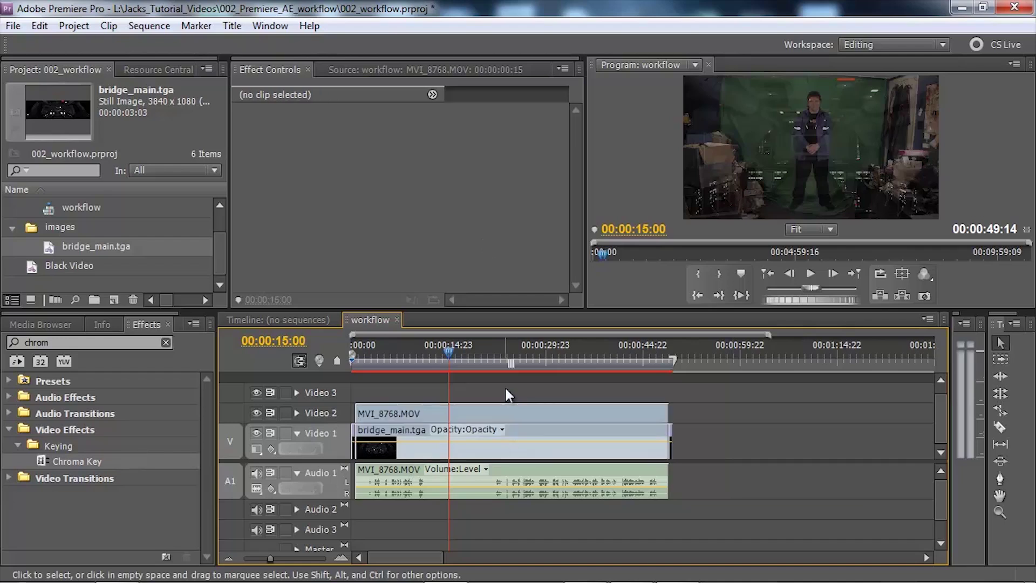
double_click(33, 286)
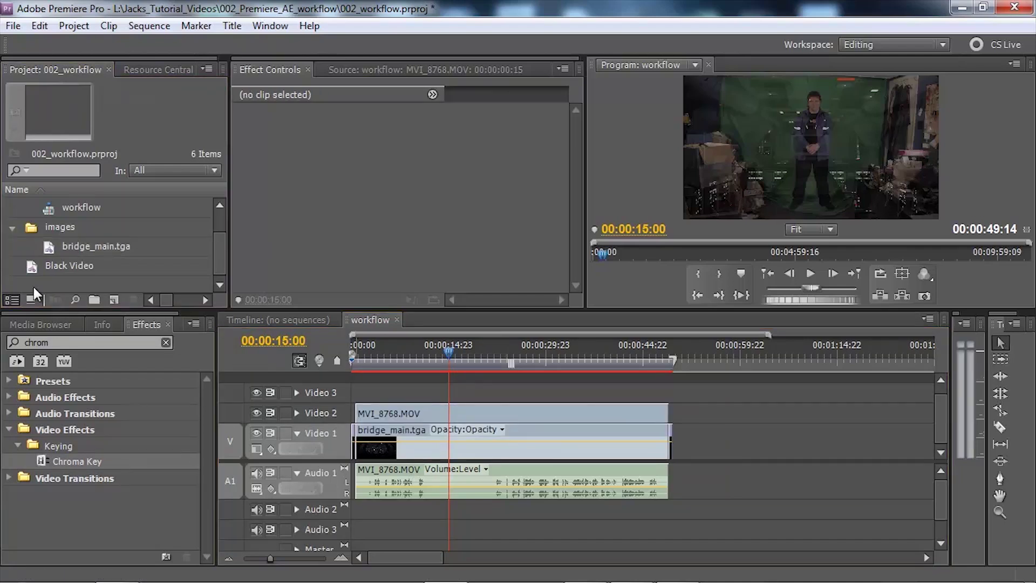
left_click(416, 71)
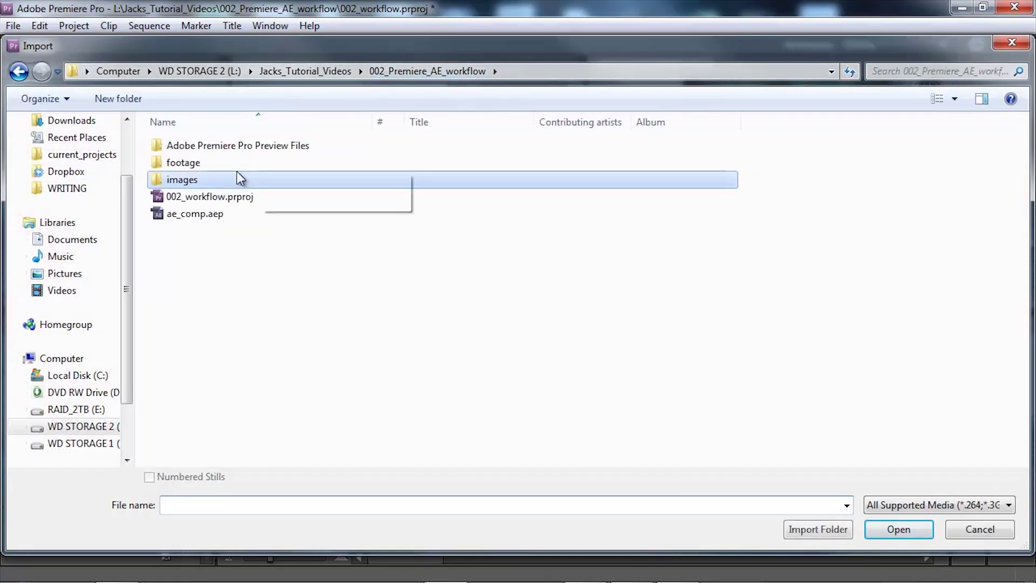
left_click(195, 214)
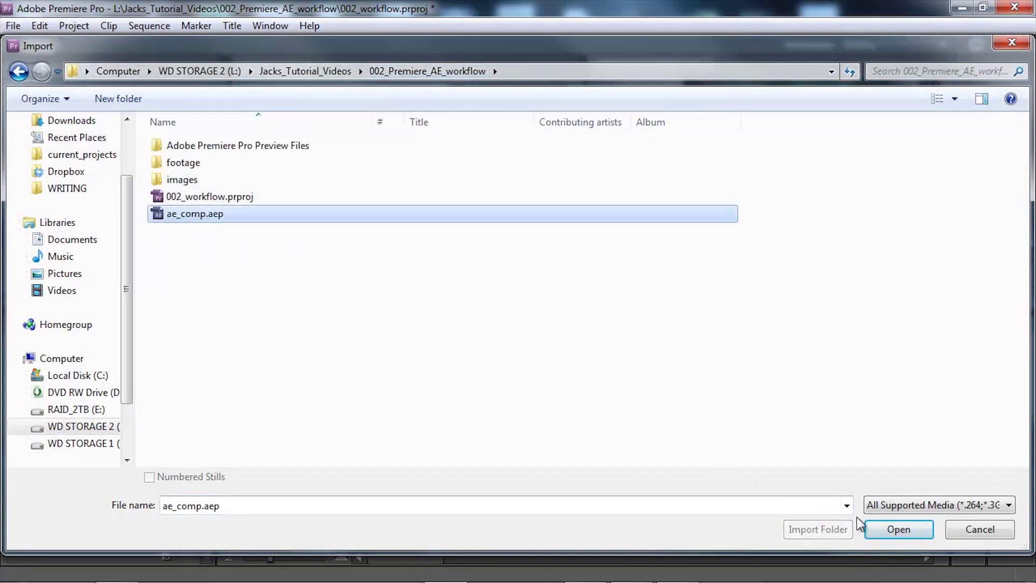
left_click(893, 528)
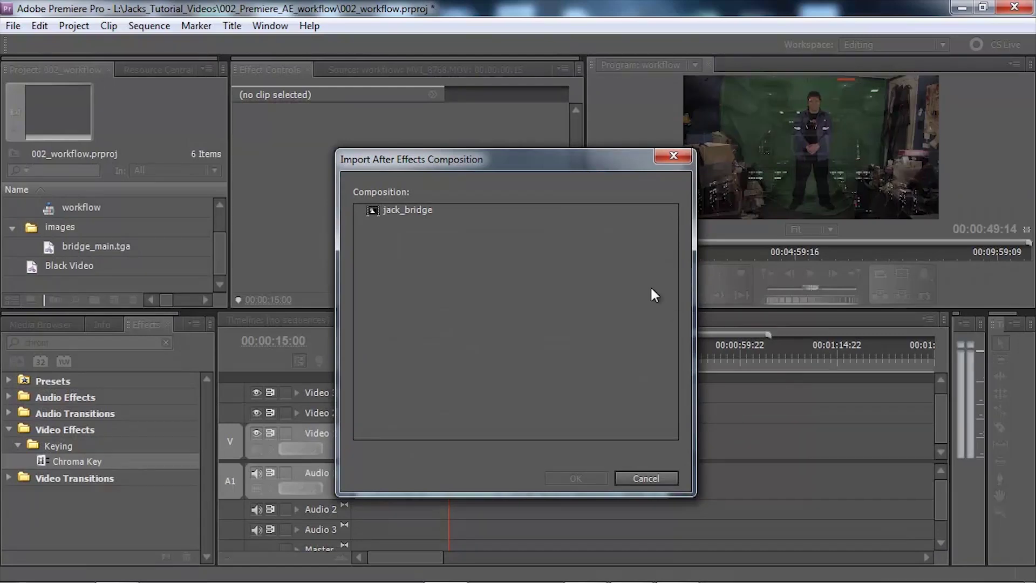
left_click(397, 208)
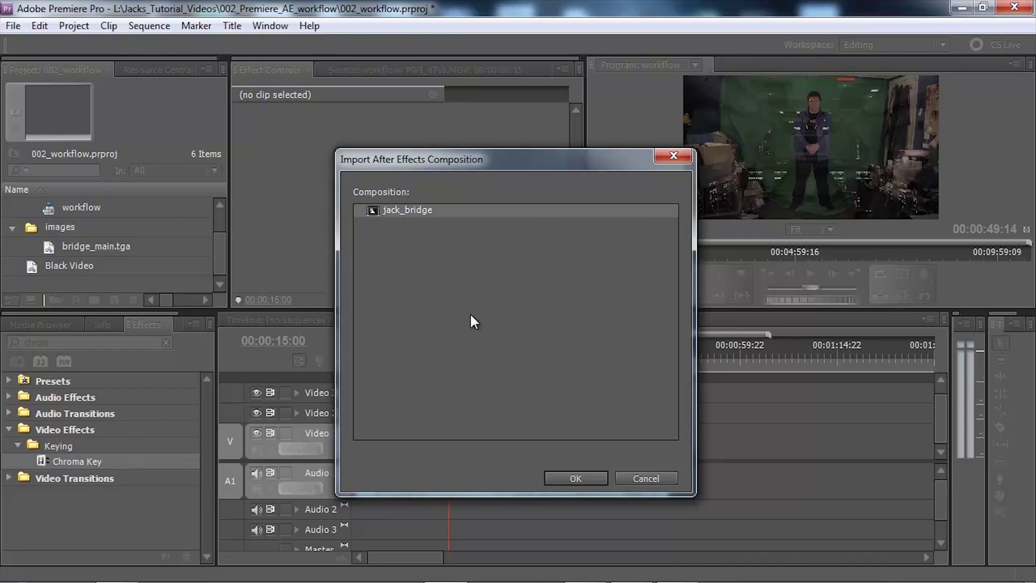
left_click(575, 478)
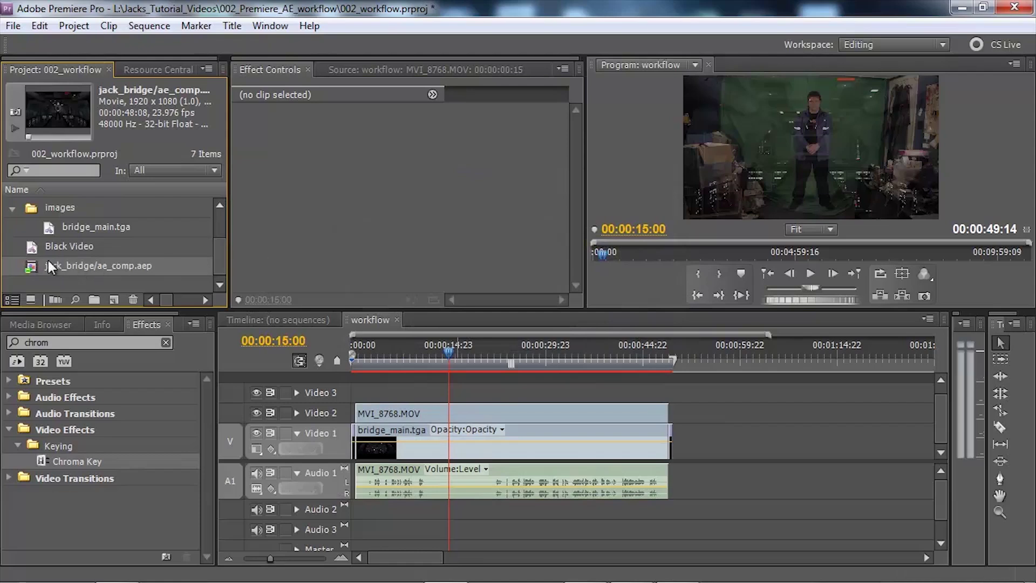
Place the jack_bridge composition on Video 3, aligned with the start of MVI_8768.MOV, and unlink and delete its audio on Audio 3
left_click_drag(32, 265, 356, 393)
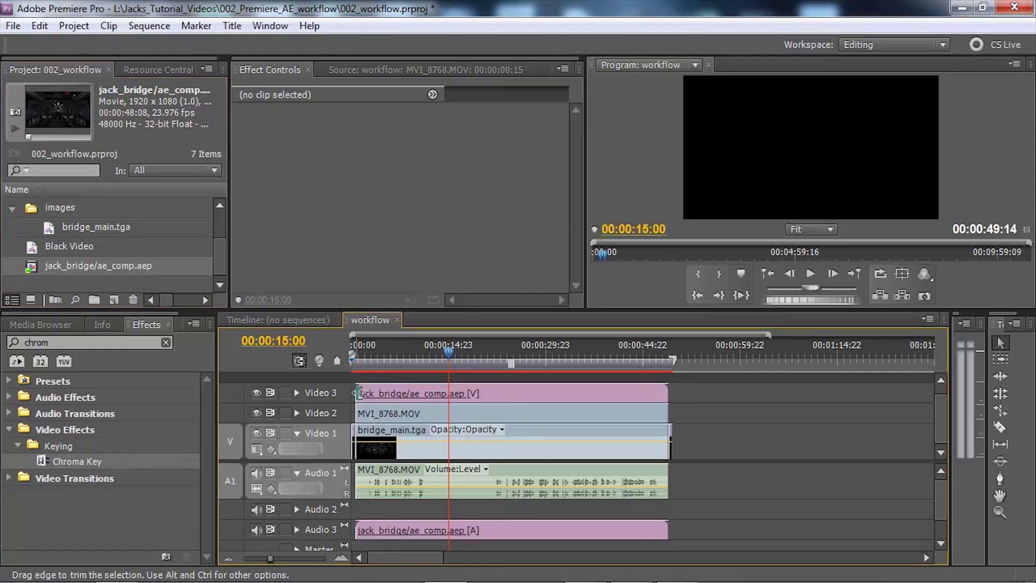
left_click(554, 389)
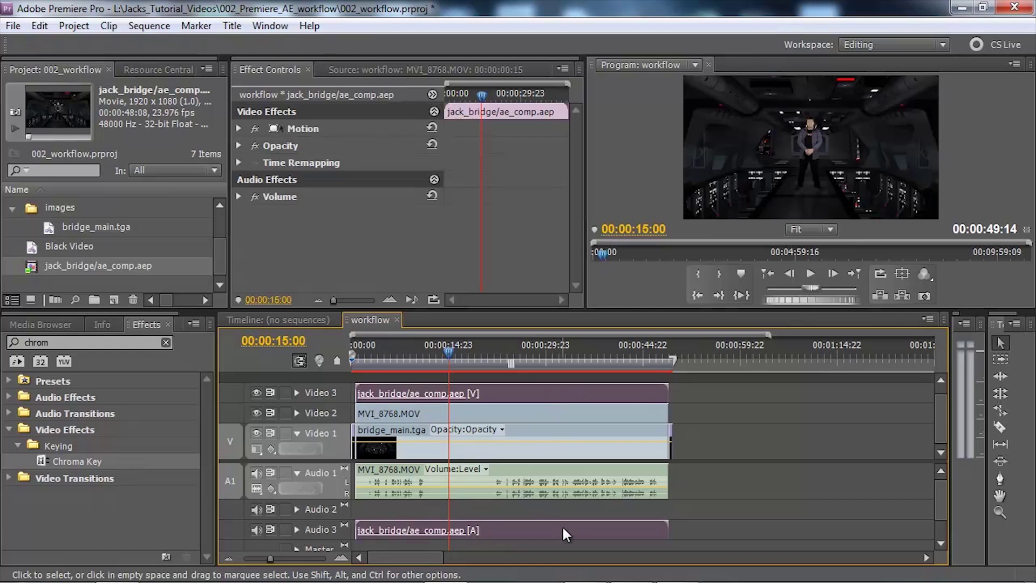
right_click(548, 396)
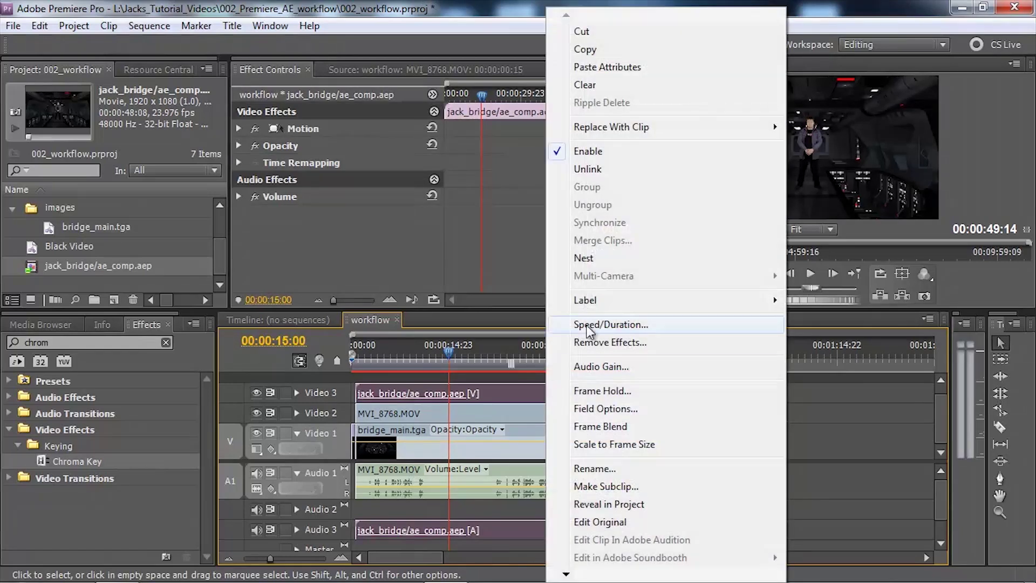
left_click(594, 169)
left_click(498, 526)
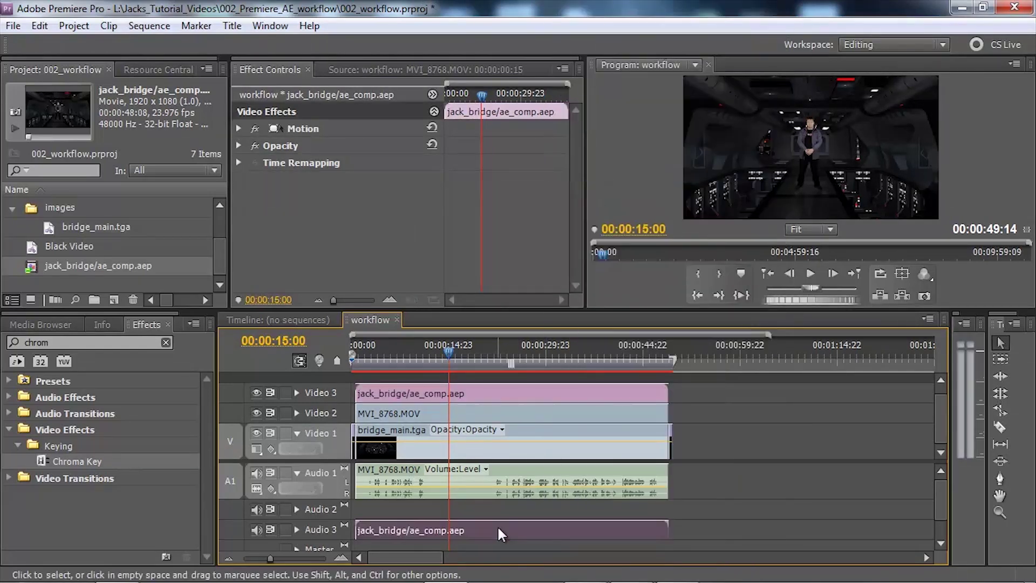
key("Delete")
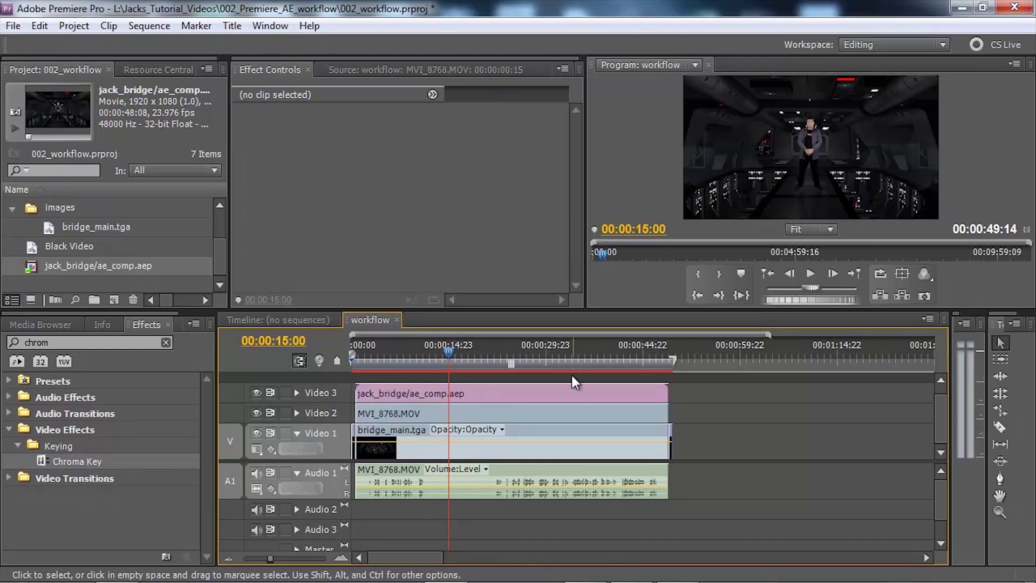
Examine the composite around 00:00:15:00 in an enlarged program monitor, stepping one frame back and forward, and restore the normal layout
left_click(526, 394)
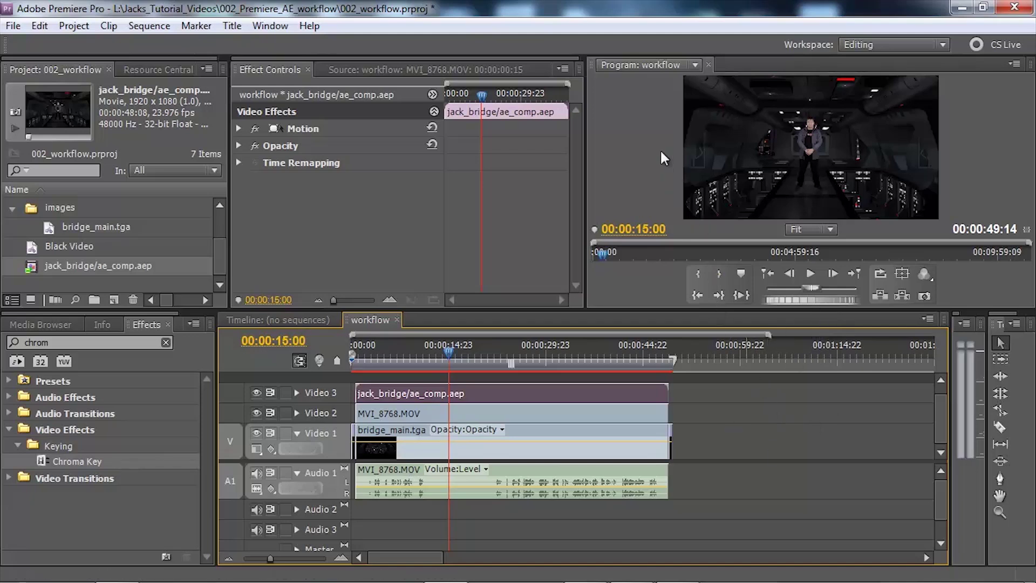
left_click(636, 106)
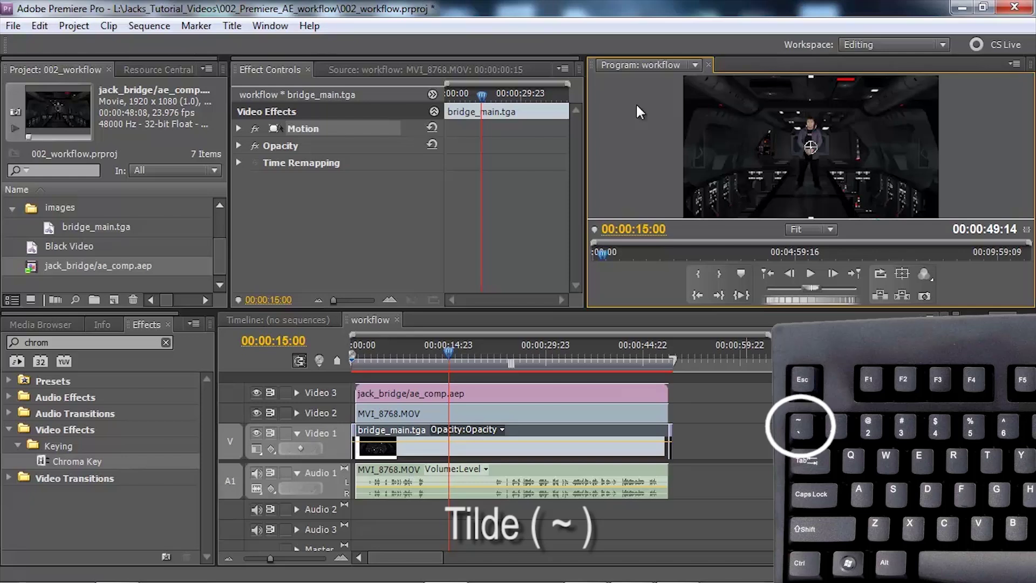
key("grave")
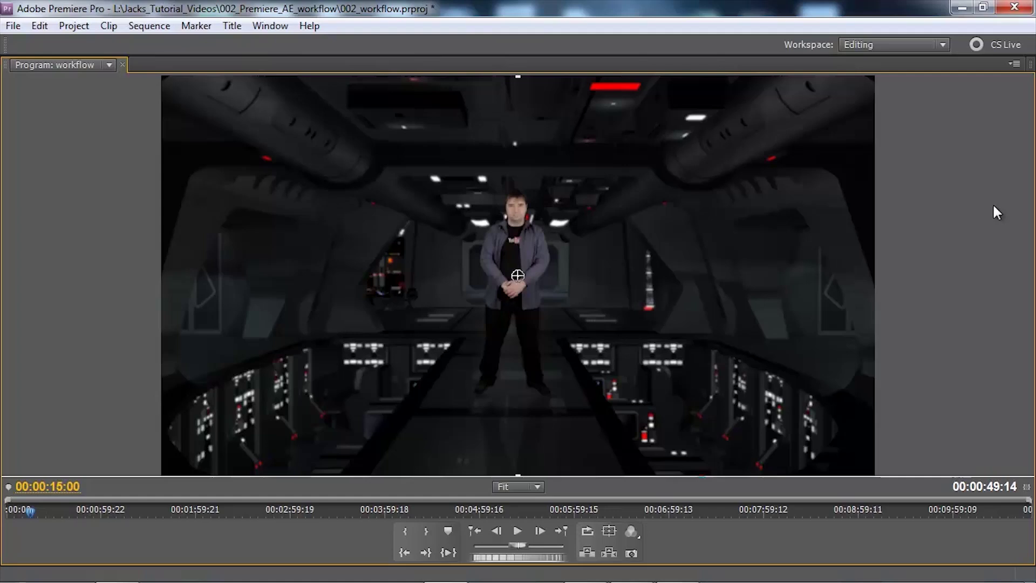
key("Left")
key("Right")
key("grave")
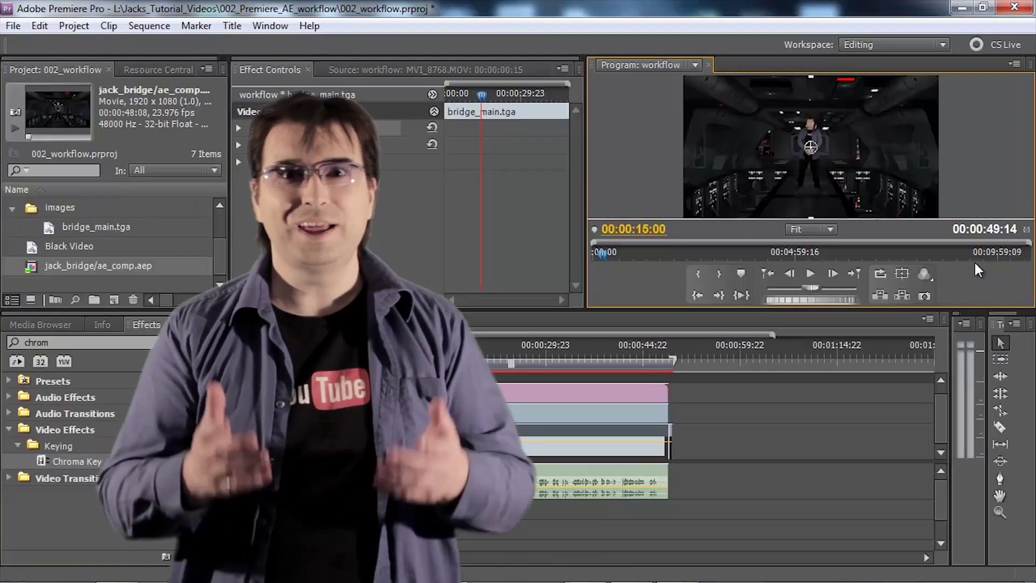